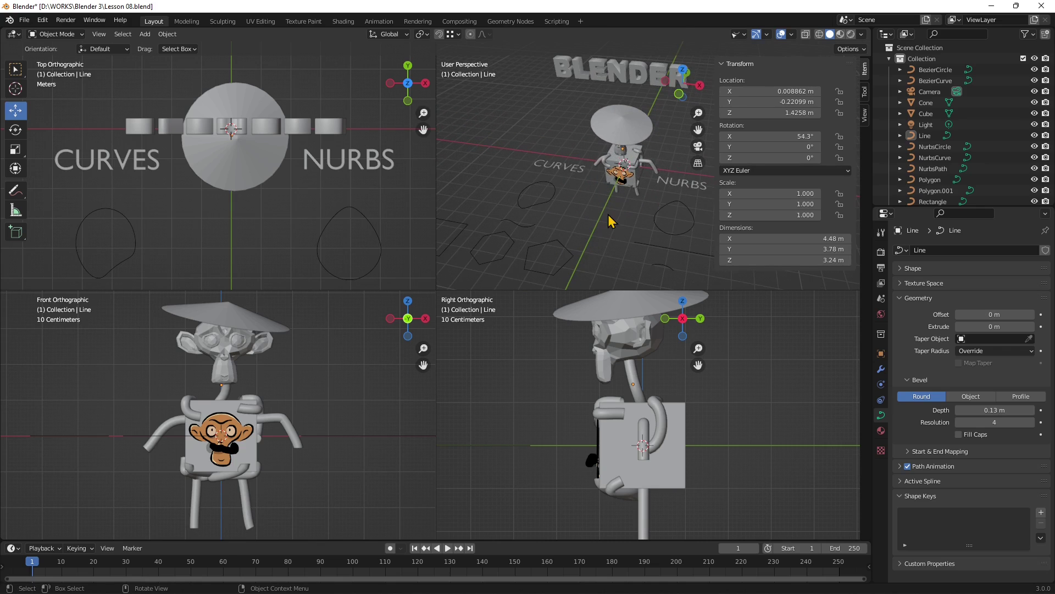
# - Examine the CURVES and NURBS example objects around the character in the perspective view
pyautogui.moveTo(561, 236); pyautogui.dragTo(566, 233, button='middle')
pyautogui.scroll(-3, 565, 228)
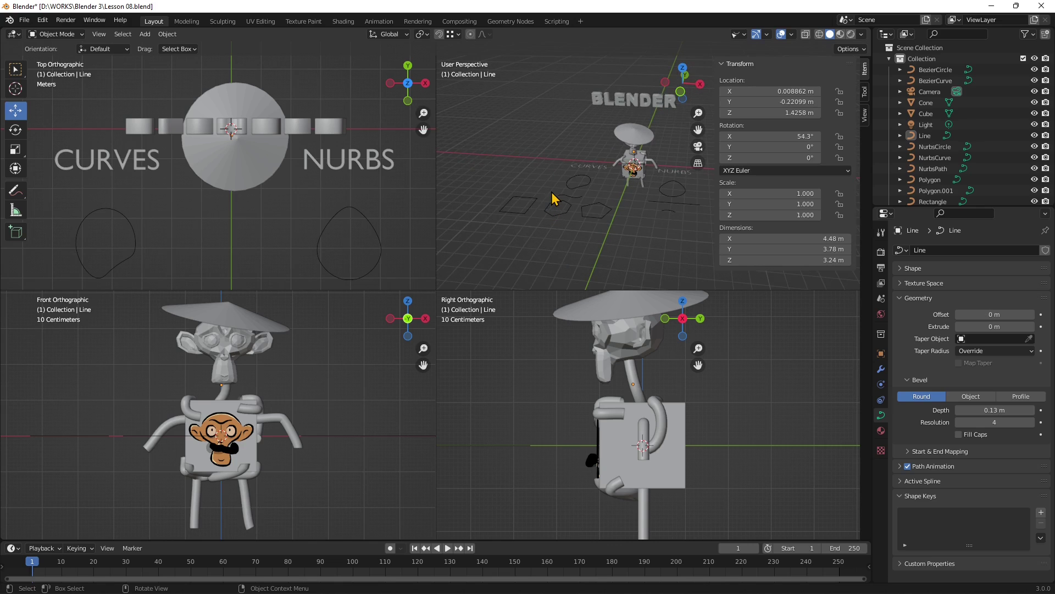
pyautogui.moveTo(552, 213); pyautogui.dragTo(572, 192, button='middle')
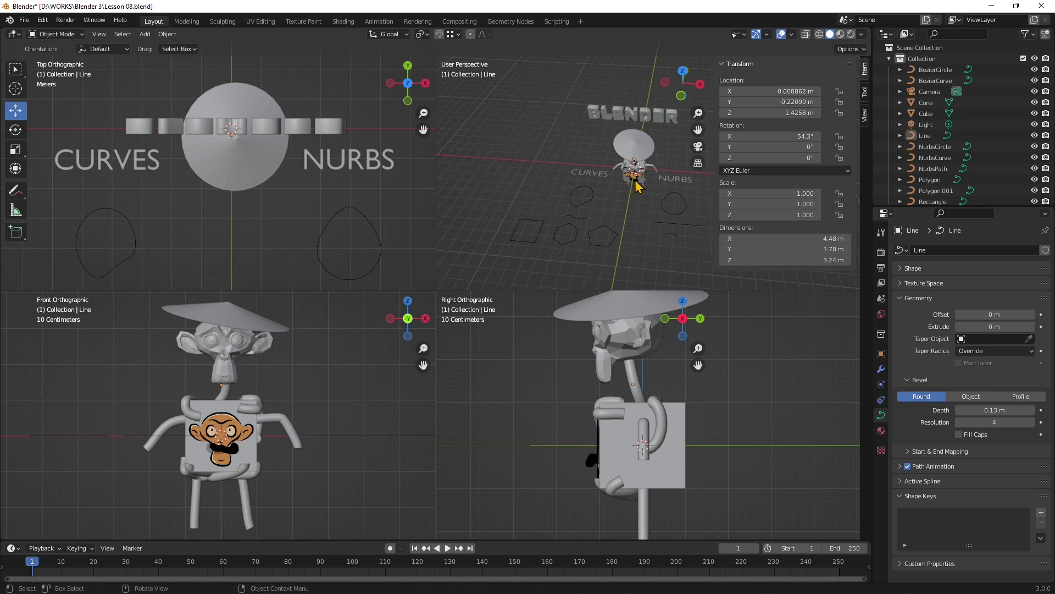
pyautogui.click(671, 187)
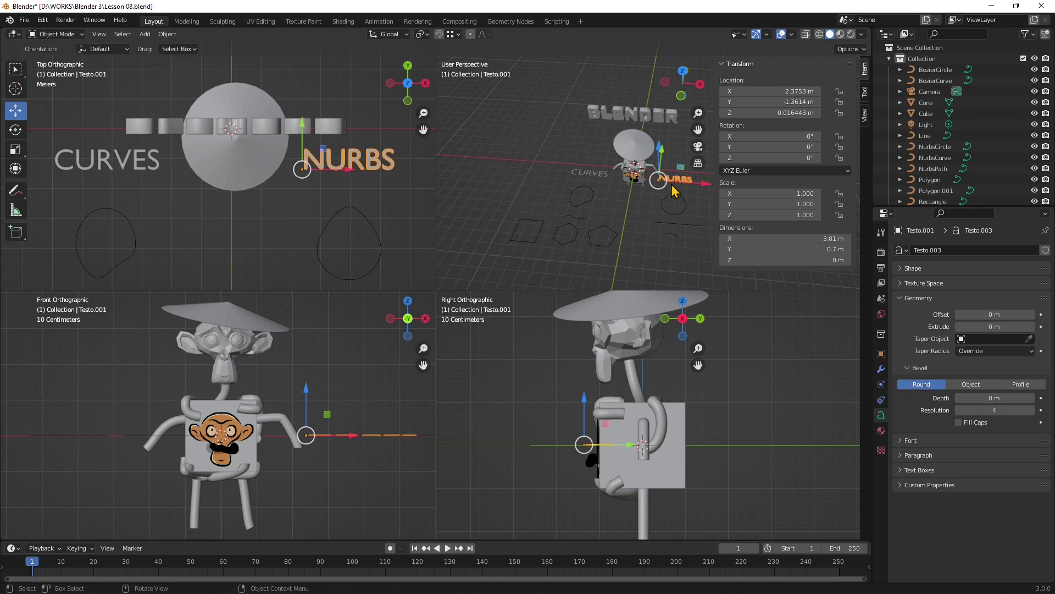
pyautogui.moveTo(528, 195); pyautogui.dragTo(547, 209, button='middle')
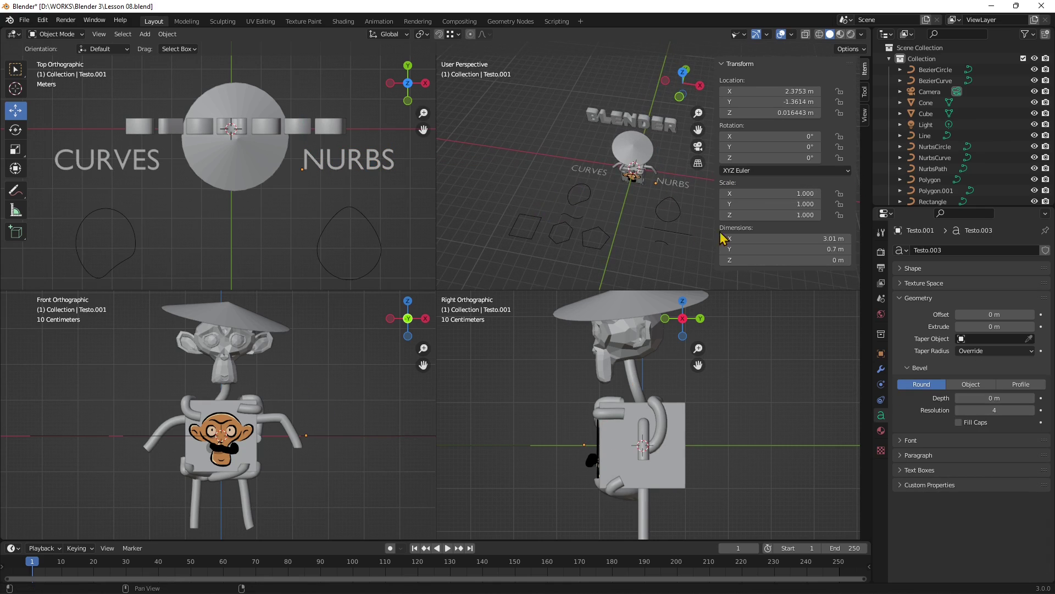
pyautogui.moveTo(619, 248); pyautogui.dragTo(625, 232, button='middle')
# - Switch to the web browser and review the AutoCAD image results and general search results
pyautogui.hotkey('alt', 'Tab')
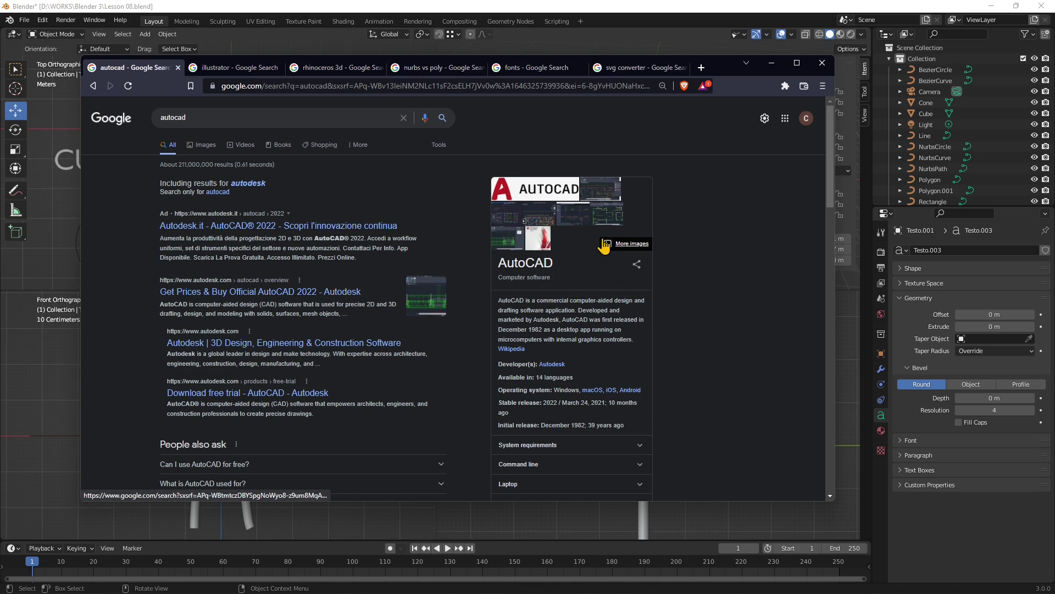
pyautogui.click(213, 147)
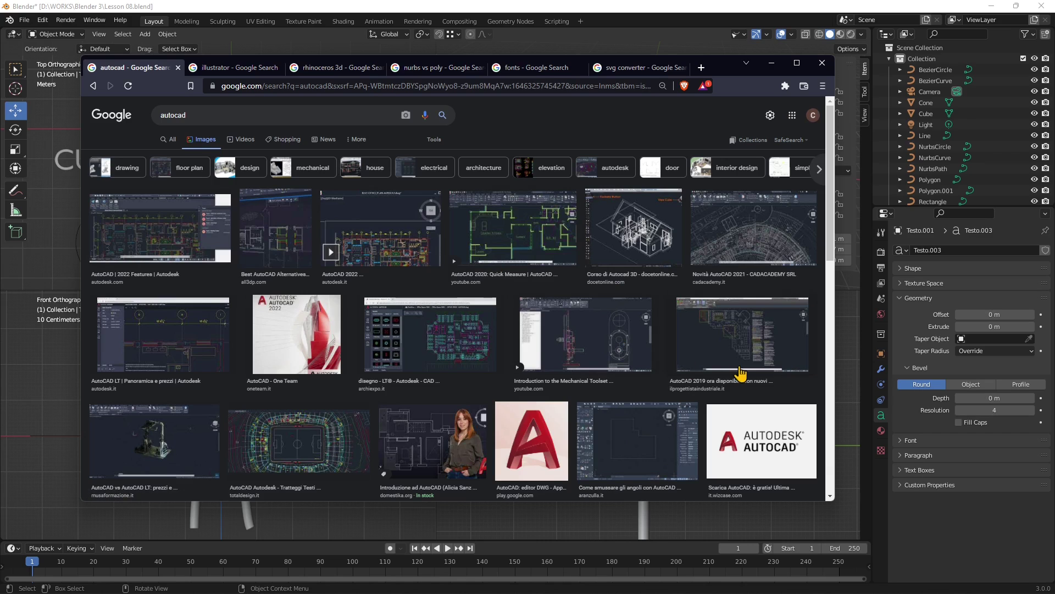
pyautogui.scroll(-2, 442, 391)
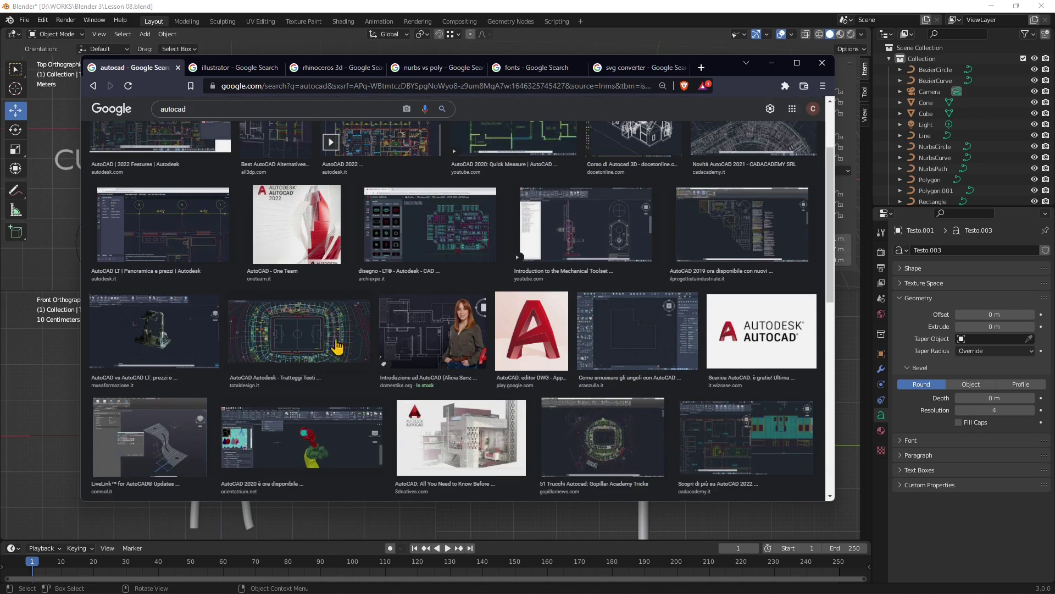
pyautogui.scroll(-2, 364, 368)
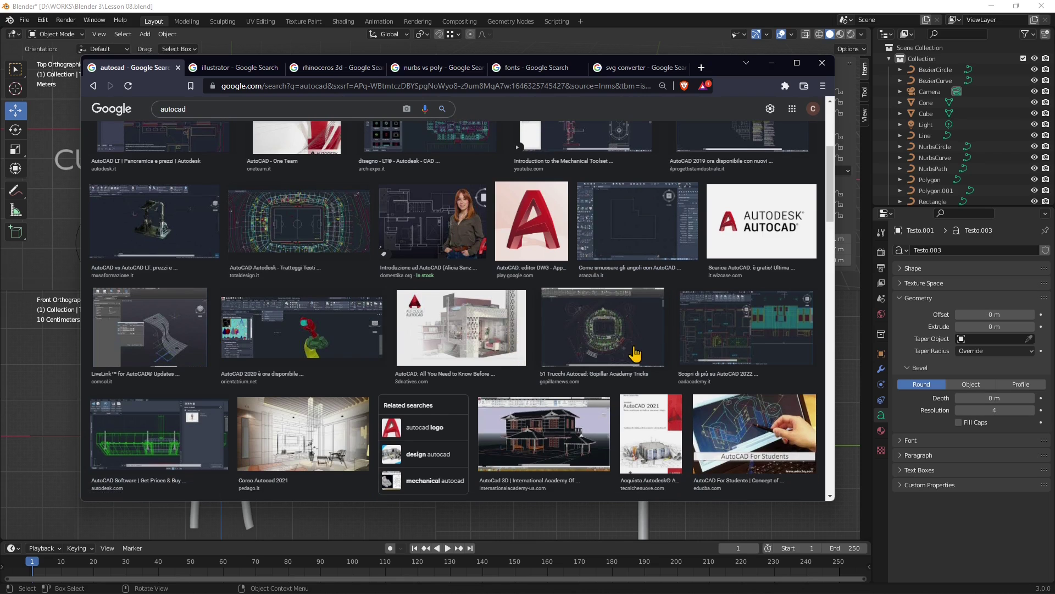
pyautogui.scroll(-2, 610, 351)
pyautogui.scroll(6, 321, 310)
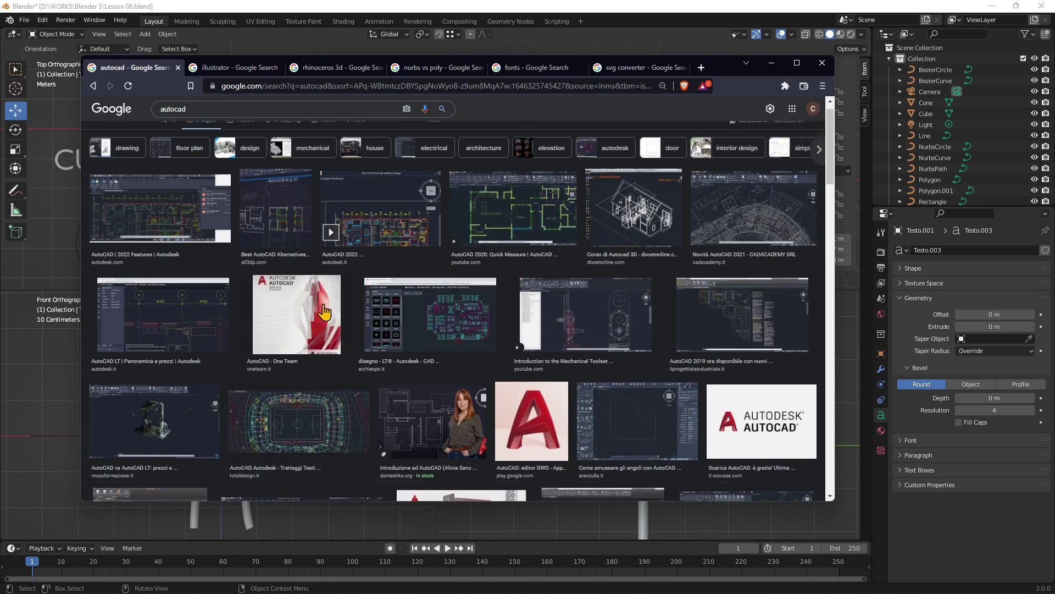
pyautogui.click(92, 85)
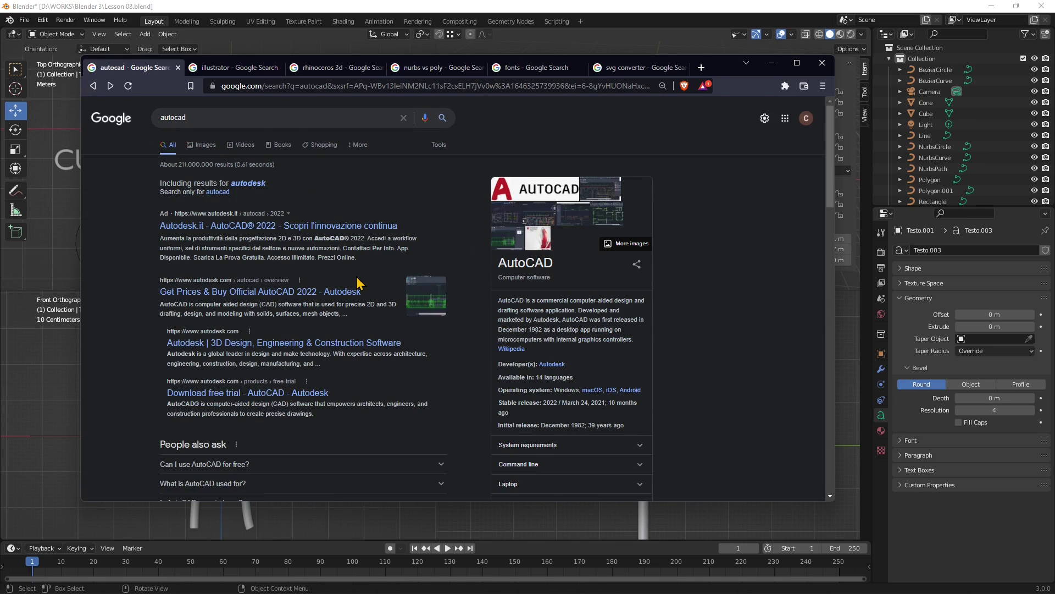
pyautogui.scroll(-4, 423, 355)
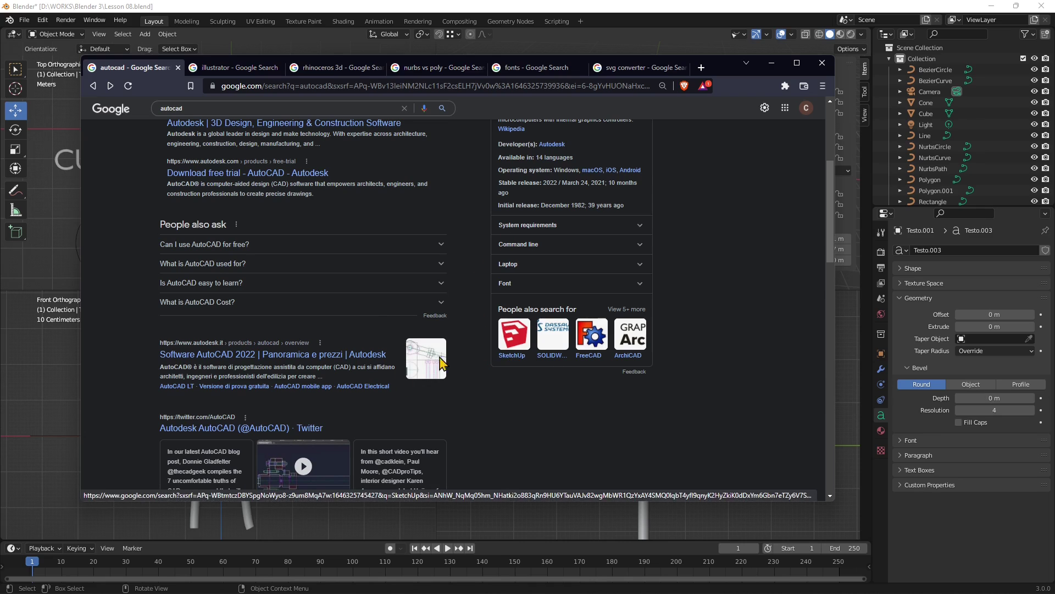
pyautogui.scroll(5, 318, 365)
# - Compare the Illustrator search results with the AutoCAD ones, finishing on the Illustrator page
pyautogui.click(230, 68)
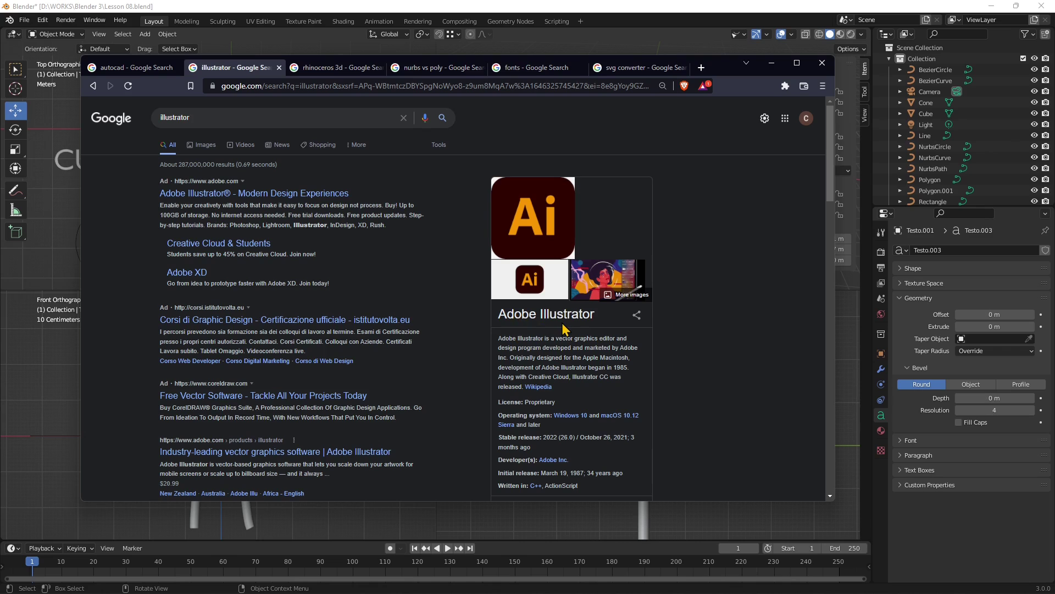
pyautogui.click(129, 67)
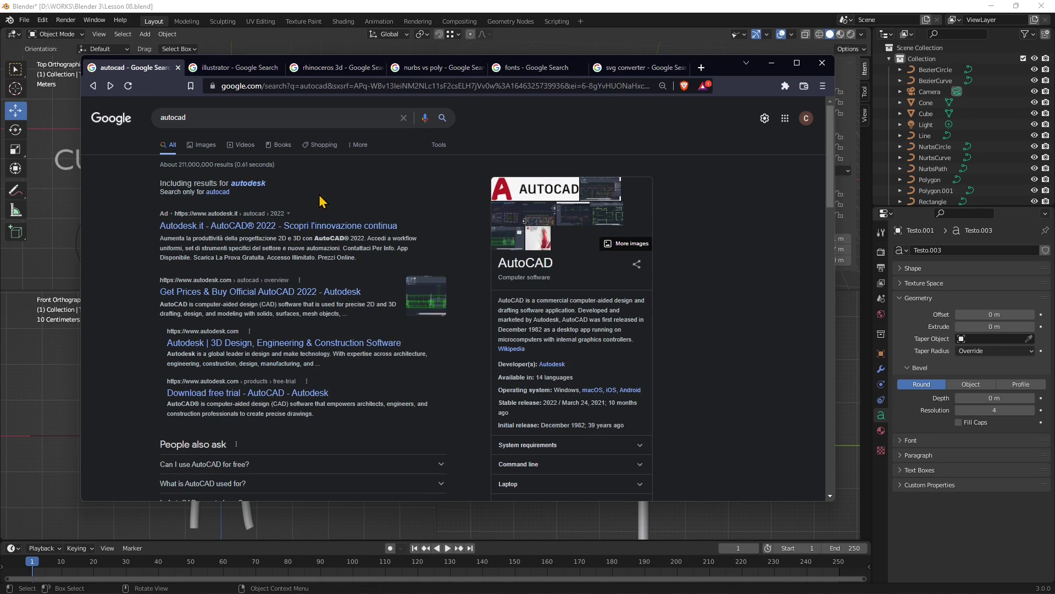
pyautogui.click(247, 67)
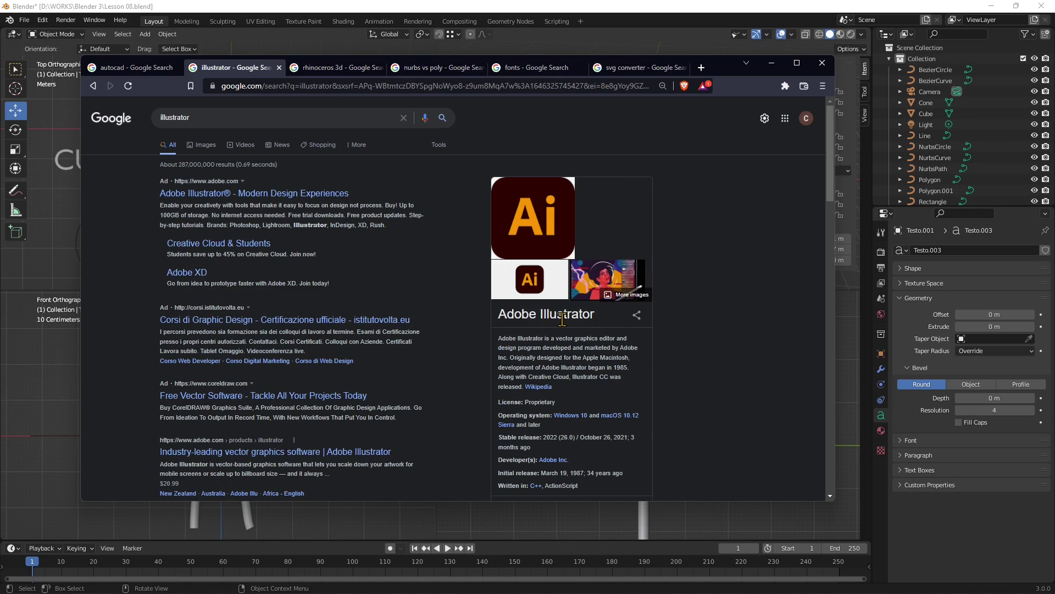
pyautogui.click(159, 69)
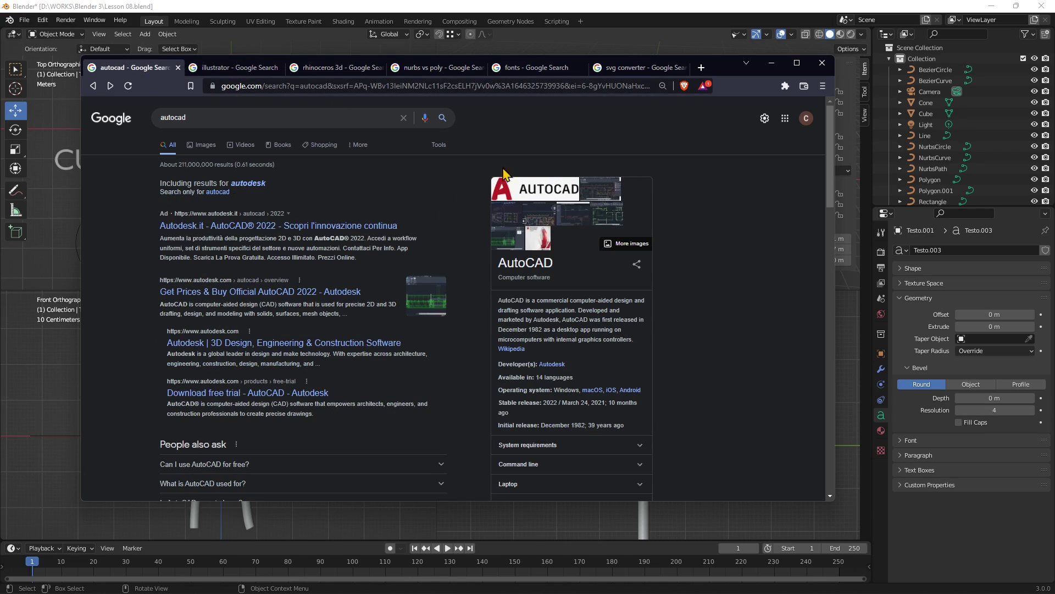
pyautogui.click(247, 67)
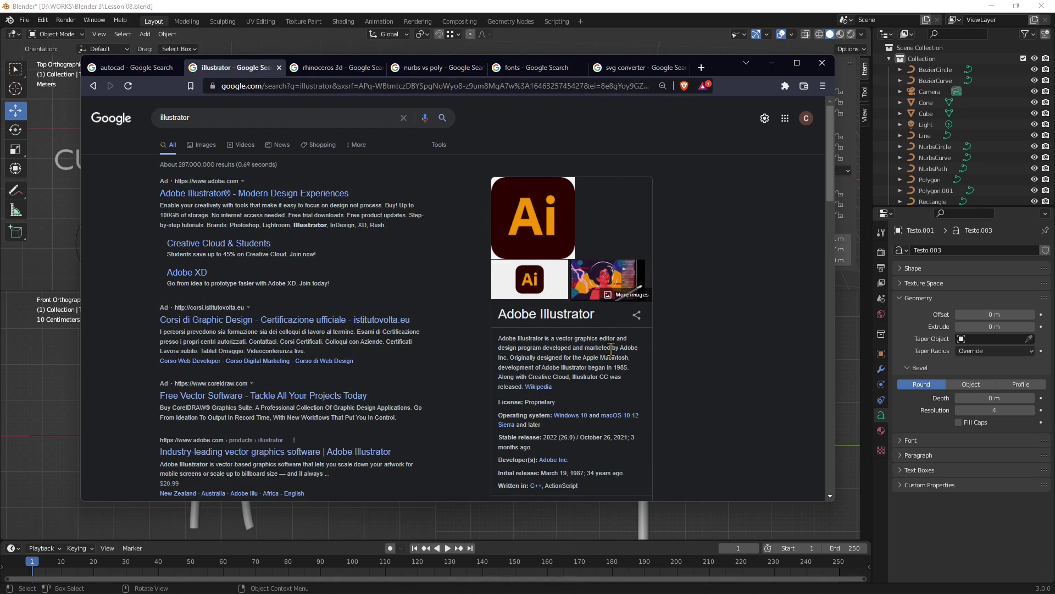
# - View the "rhinoceros 3d" image results and highlight the words of the search query
pyautogui.click(336, 68)
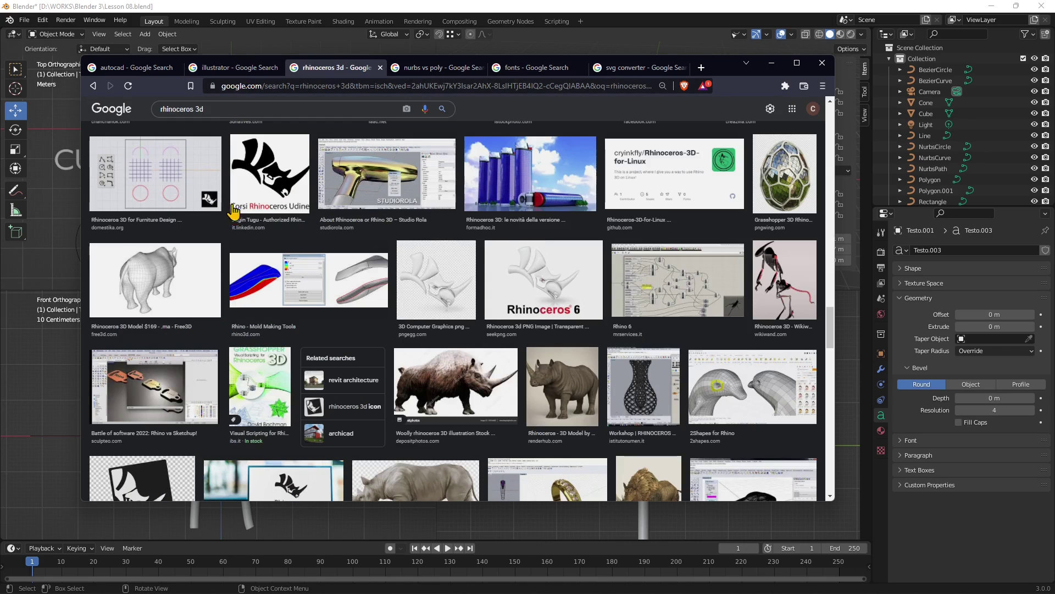
pyautogui.doubleClick(177, 109)
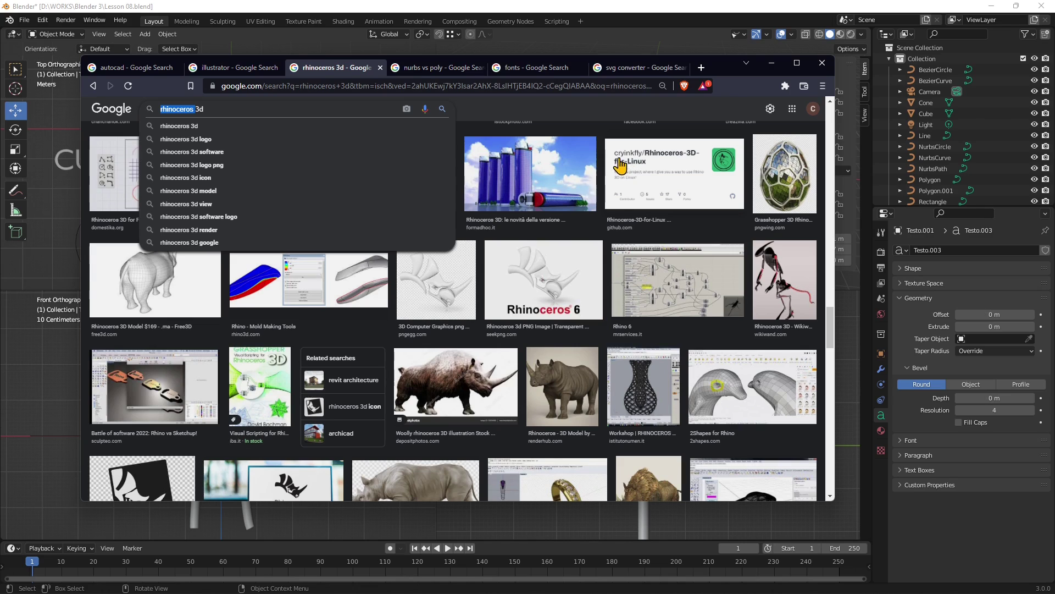
pyautogui.doubleClick(215, 110)
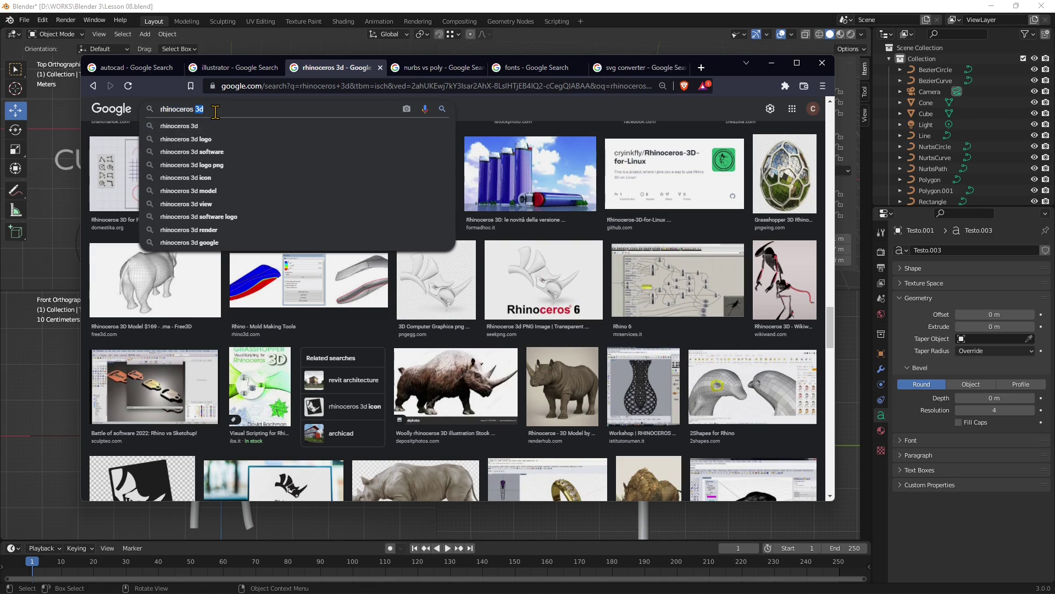
# - Browse the "nurbs vs poly" image results for comparisons of NURBS surfaces and polygon models
pyautogui.click(435, 67)
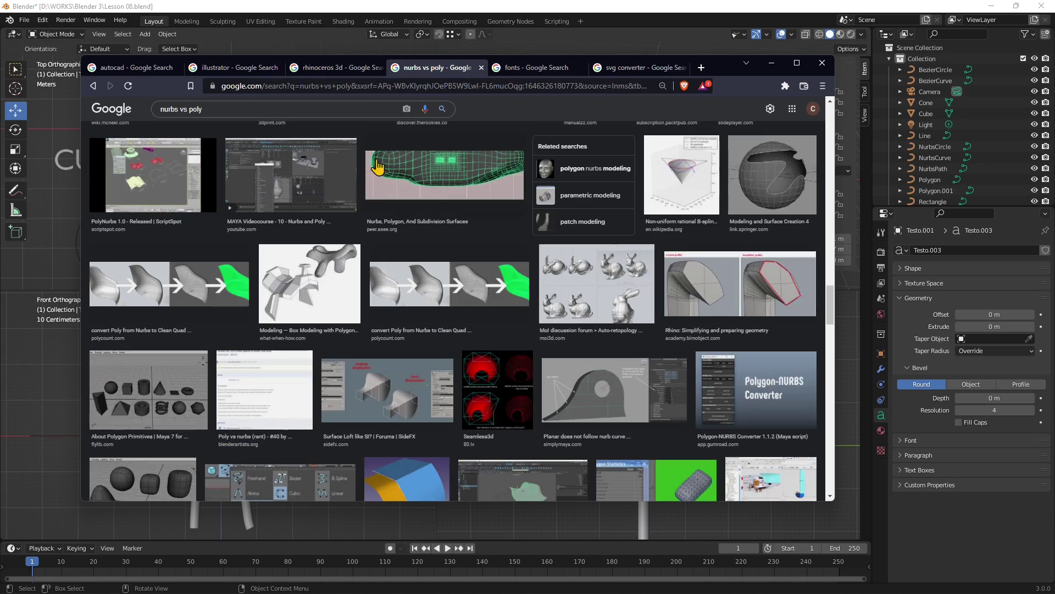
pyautogui.scroll(-5, 374, 267)
pyautogui.scroll(-15, 372, 264)
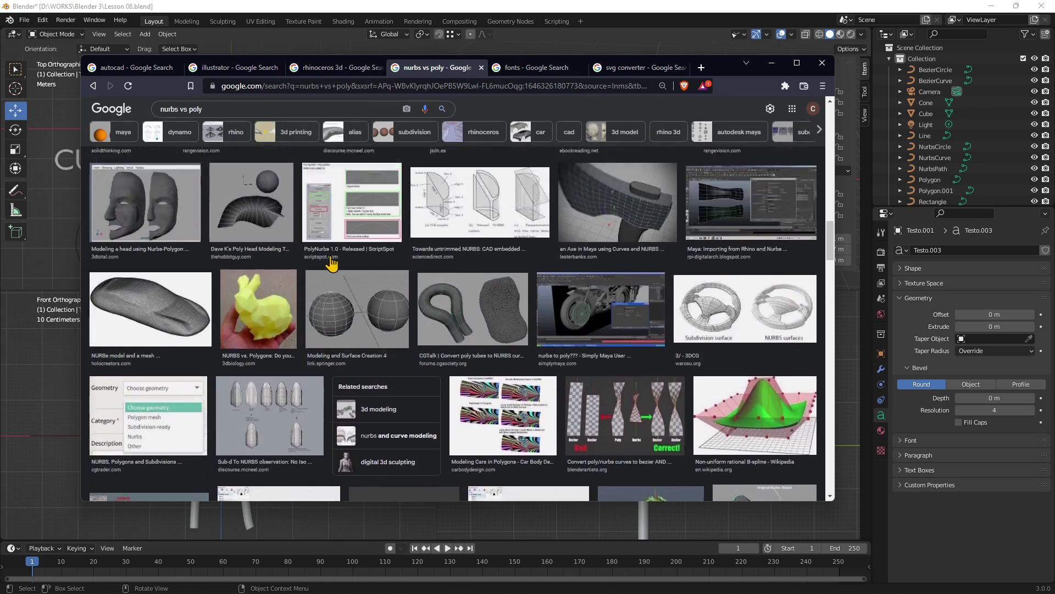
pyautogui.scroll(4, 365, 300)
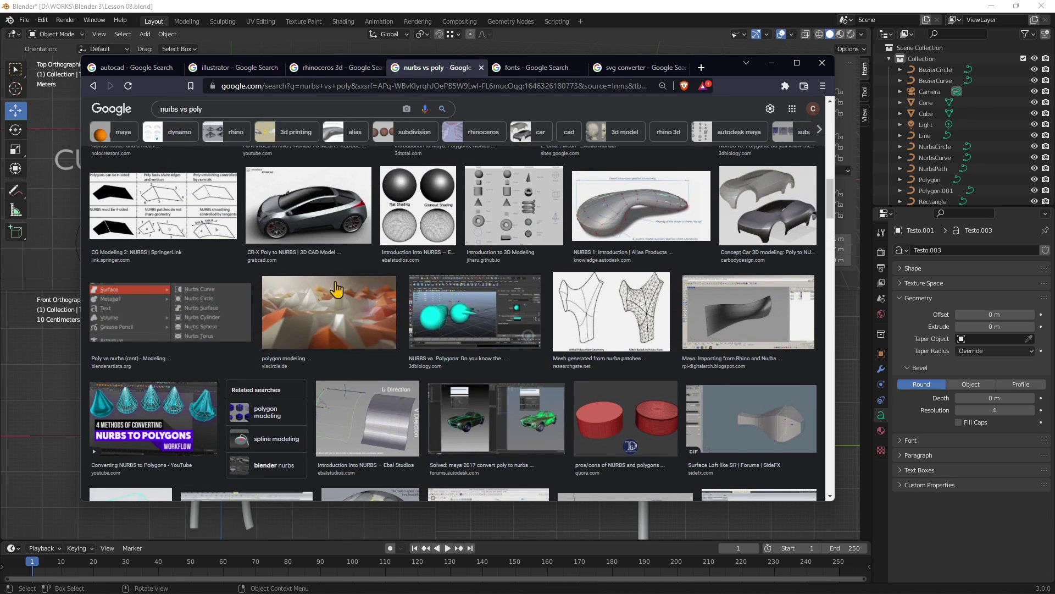
pyautogui.scroll(10, 378, 316)
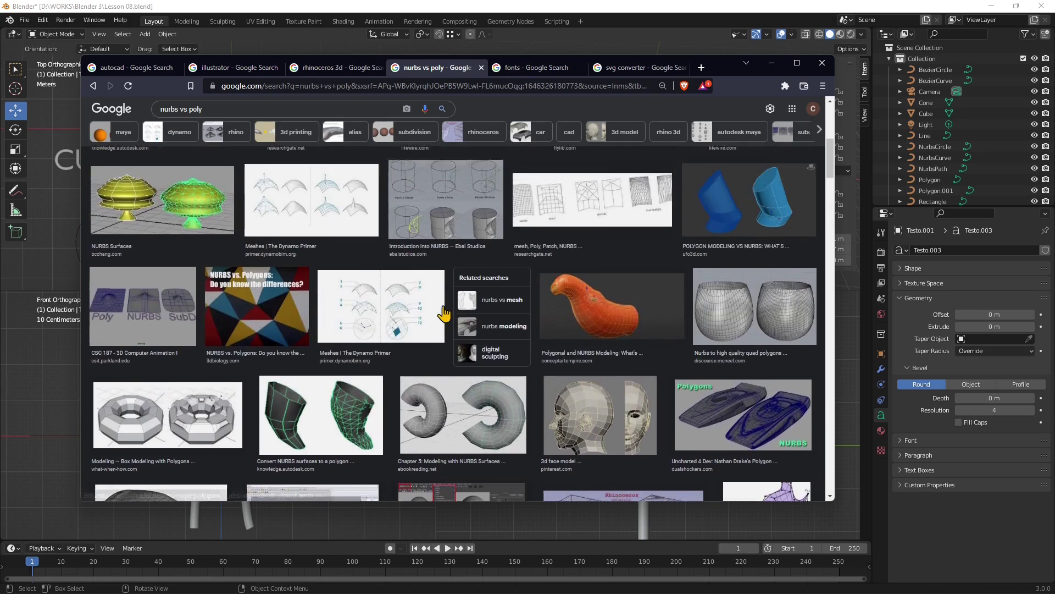
pyautogui.scroll(3, 383, 310)
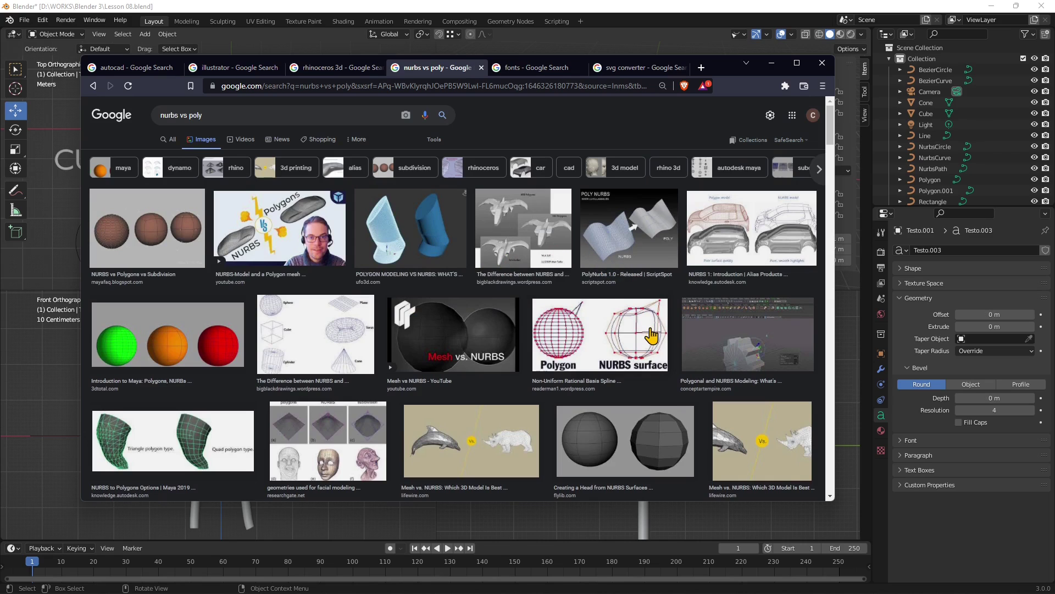
pyautogui.scroll(-2, 651, 337)
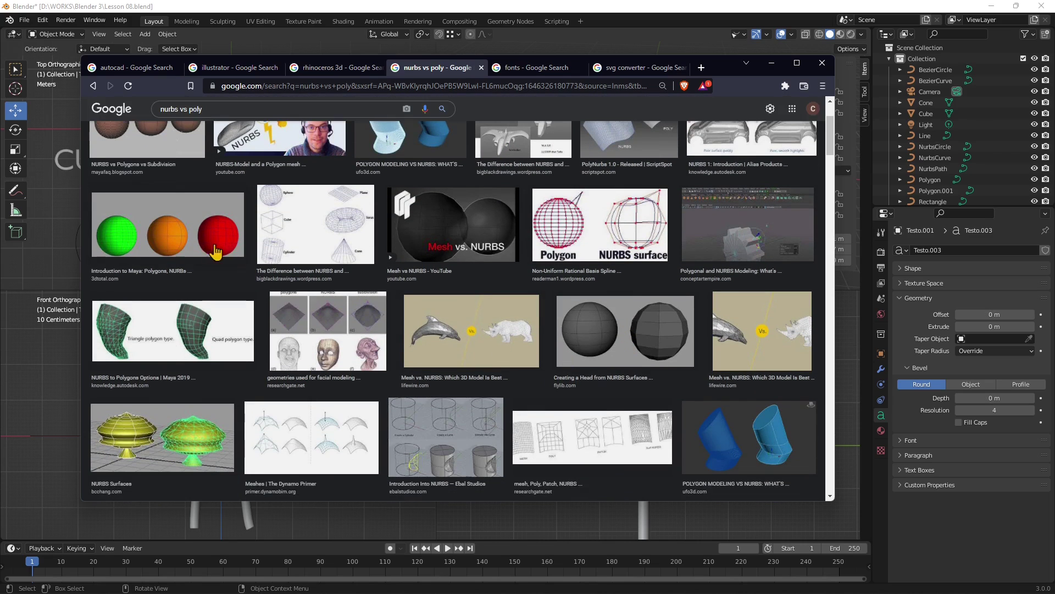
pyautogui.scroll(2, 313, 284)
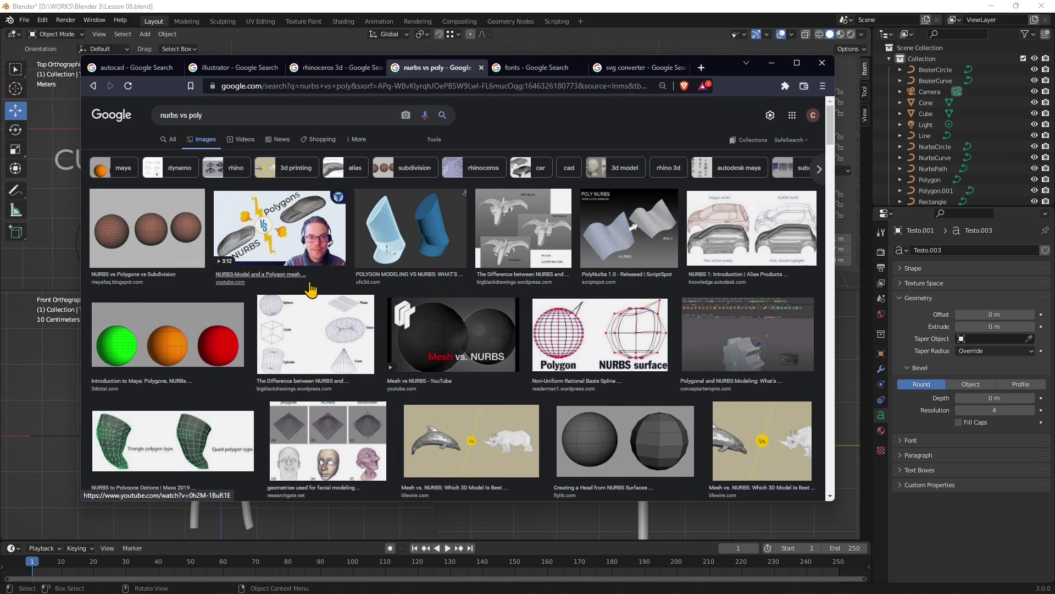
pyautogui.scroll(-6, 385, 349)
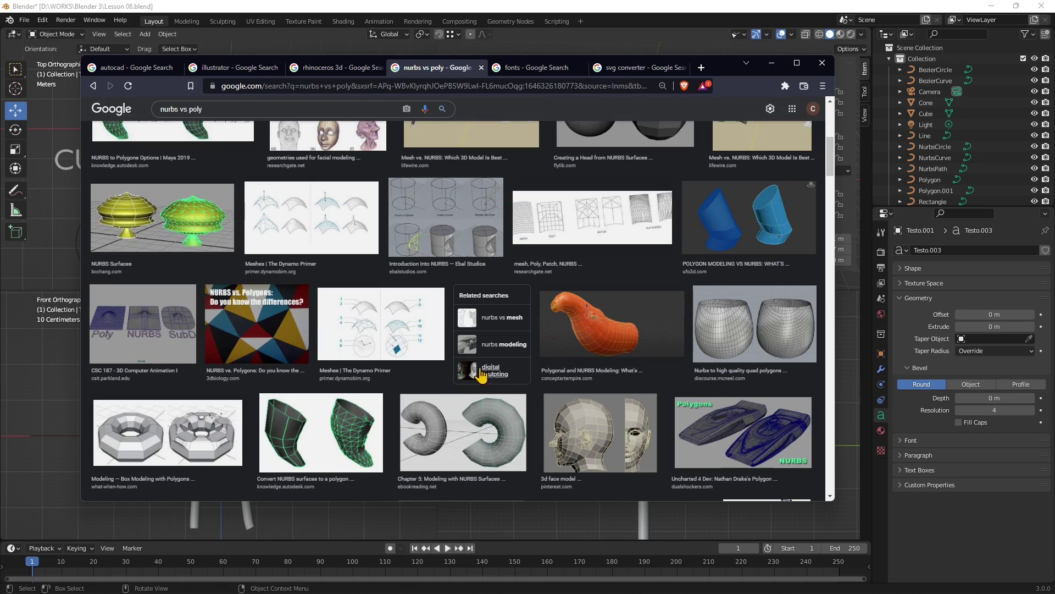
# - Change the image search query to "nurbs vs mesh" and run it
pyautogui.click(199, 114)
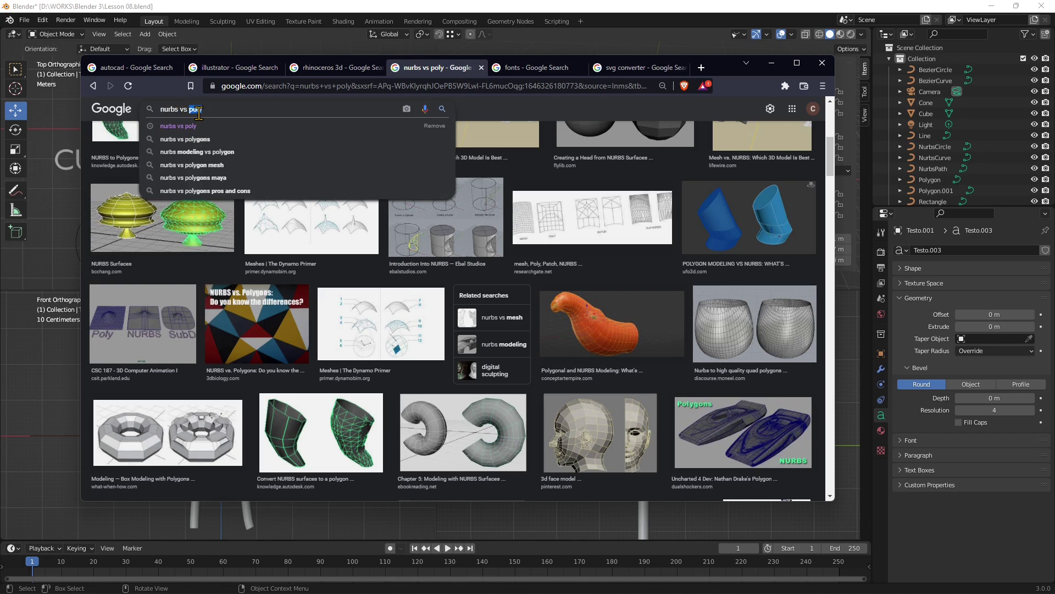
pyautogui.write('mesh')
pyautogui.press('Return')
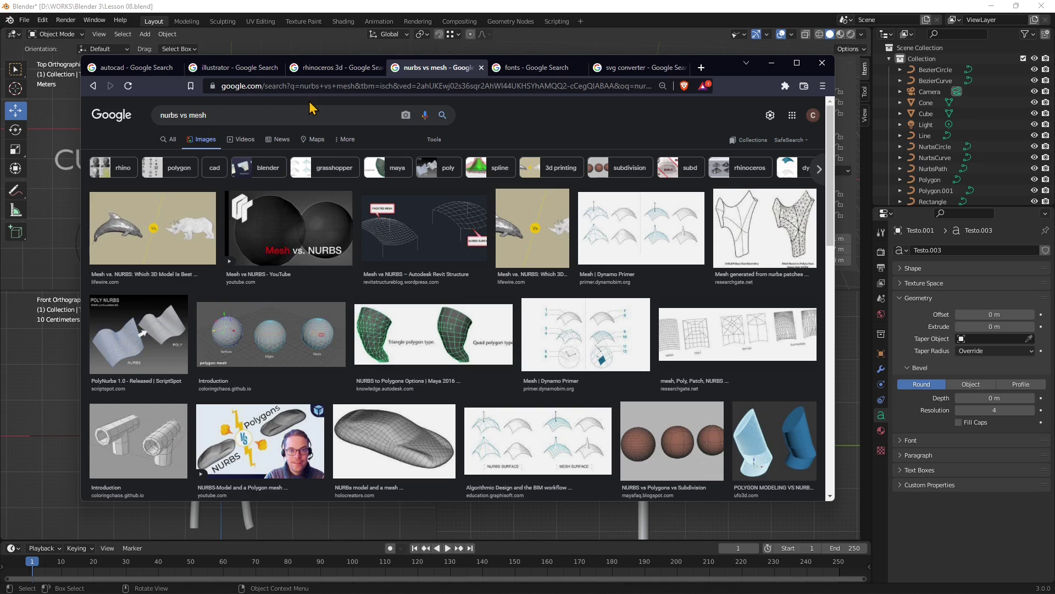
# - Revisit the "rhinoceros 3d" results, highlight the whole query, and return to the "nurbs vs mesh" images
pyautogui.click(325, 69)
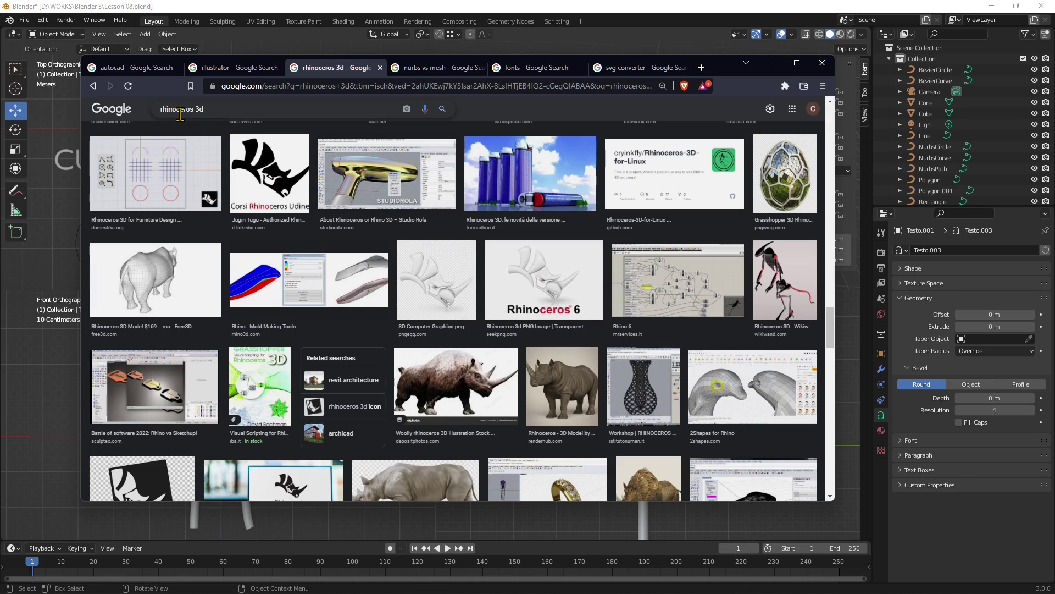
pyautogui.moveTo(206, 110); pyautogui.dragTo(162, 121)
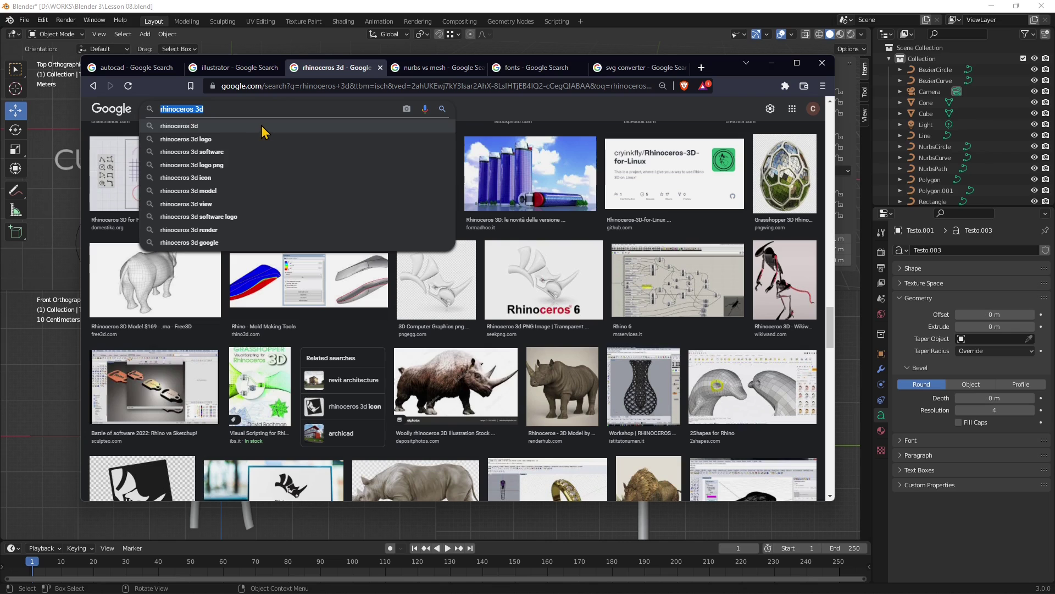
pyautogui.click(432, 67)
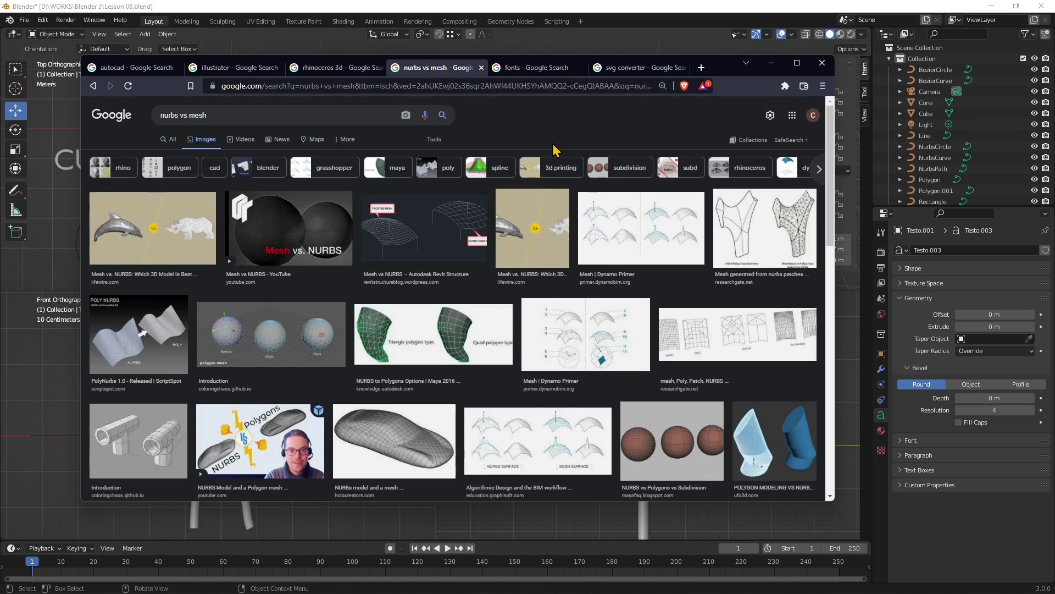
# - Minimize the browser to return to Blender and inspect the curve and NURBS objects in the top and perspective views
pyautogui.click(769, 65)
pyautogui.scroll(-2, 274, 190)
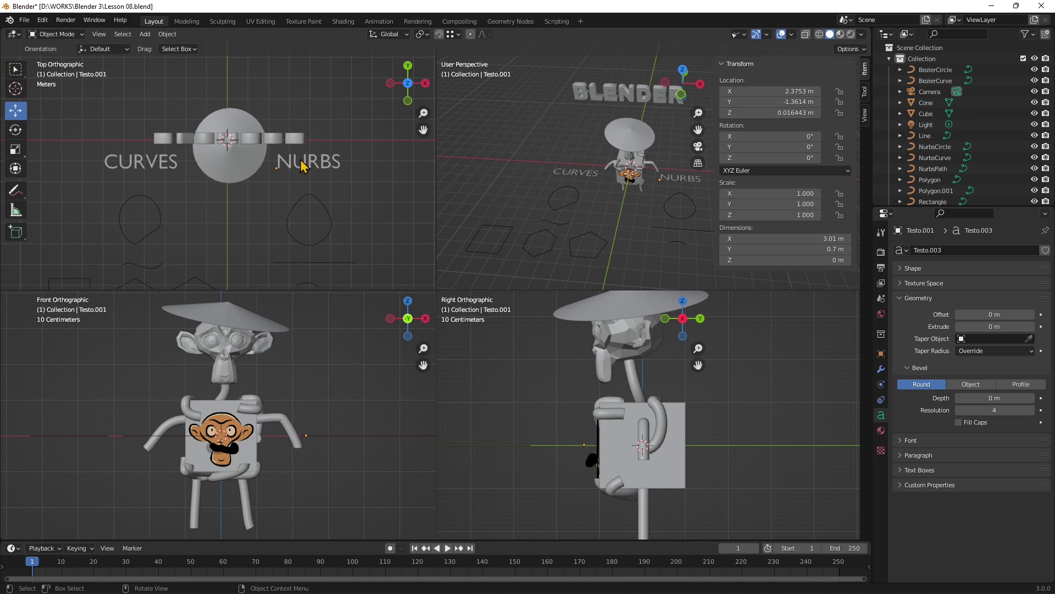
pyautogui.moveTo(563, 199)
pyautogui.mouseDown(button='middle')
pyautogui.moveTo(548, 194)
pyautogui.moveTo(551, 184)
pyautogui.mouseUp(button='middle')
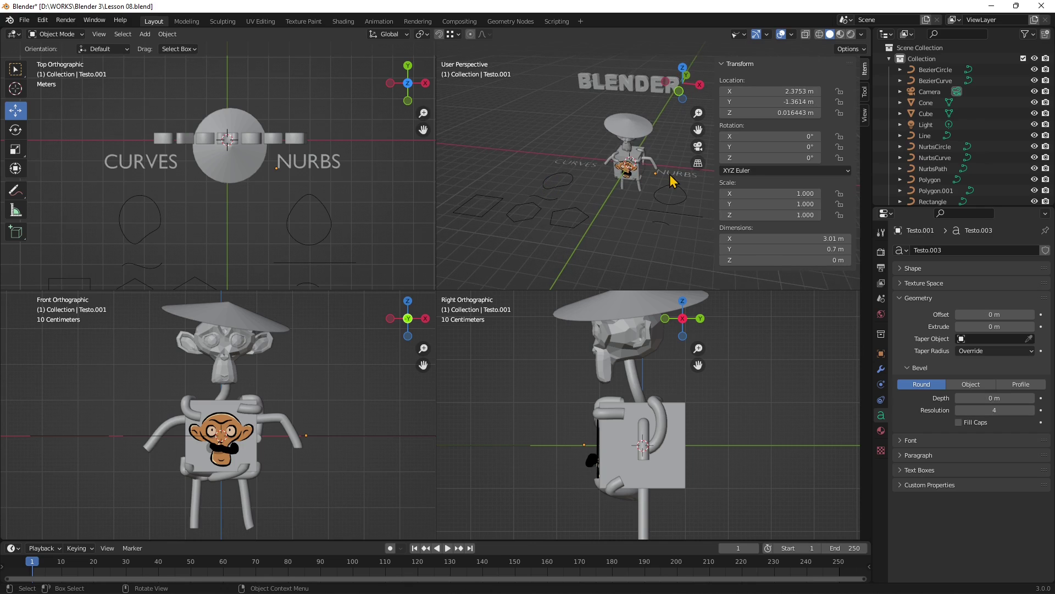
pyautogui.moveTo(535, 195); pyautogui.dragTo(553, 176, button='middle')
pyautogui.scroll(2, 628, 175)
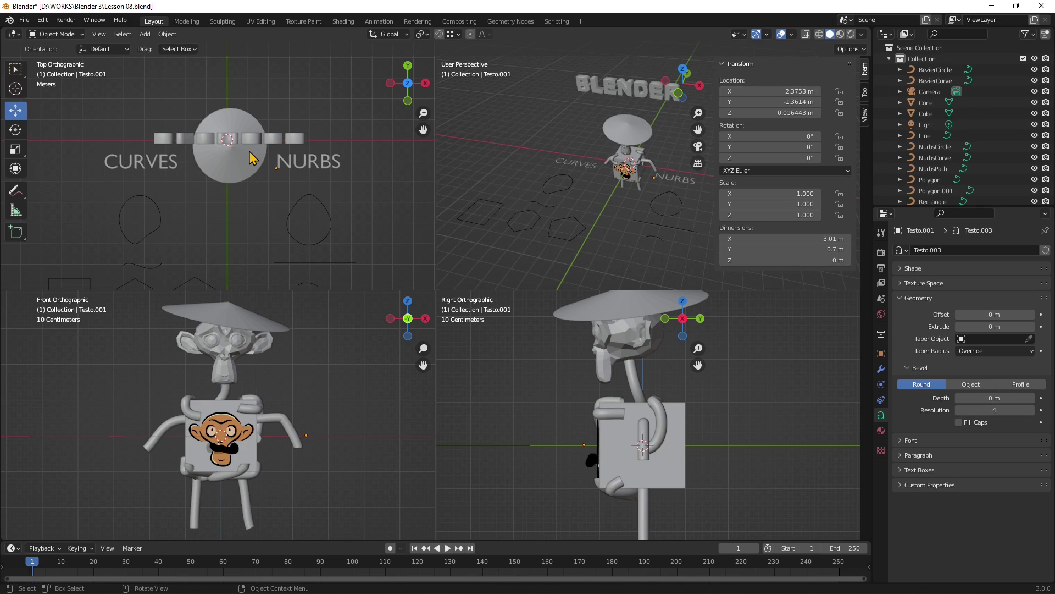
# - Examine the monkey character, the 3D BLENDER text and the labelled curve shapes in the perspective and top views
pyautogui.scroll(3, 652, 235)
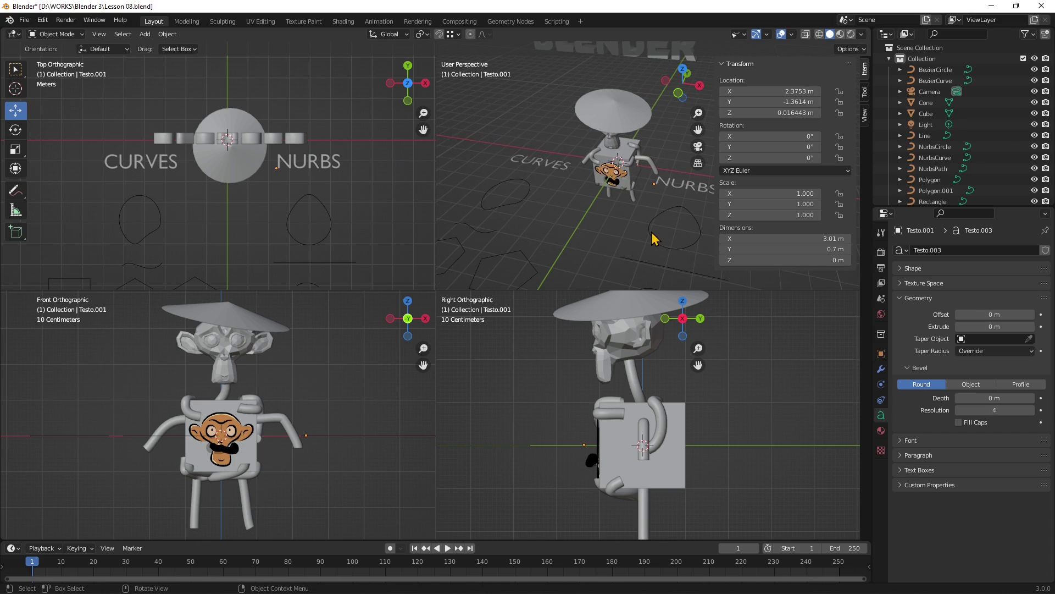
pyautogui.moveTo(564, 177); pyautogui.dragTo(573, 183, button='middle')
pyautogui.scroll(-3, 297, 168)
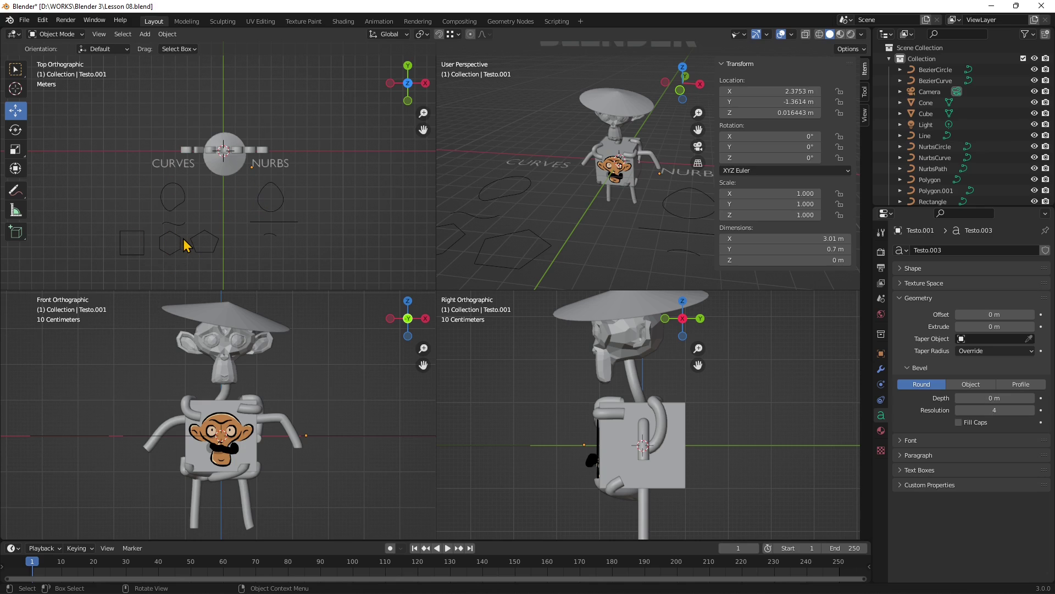
pyautogui.moveTo(696, 218); pyautogui.dragTo(651, 237, button='middle')
pyautogui.scroll(-2, 585, 212)
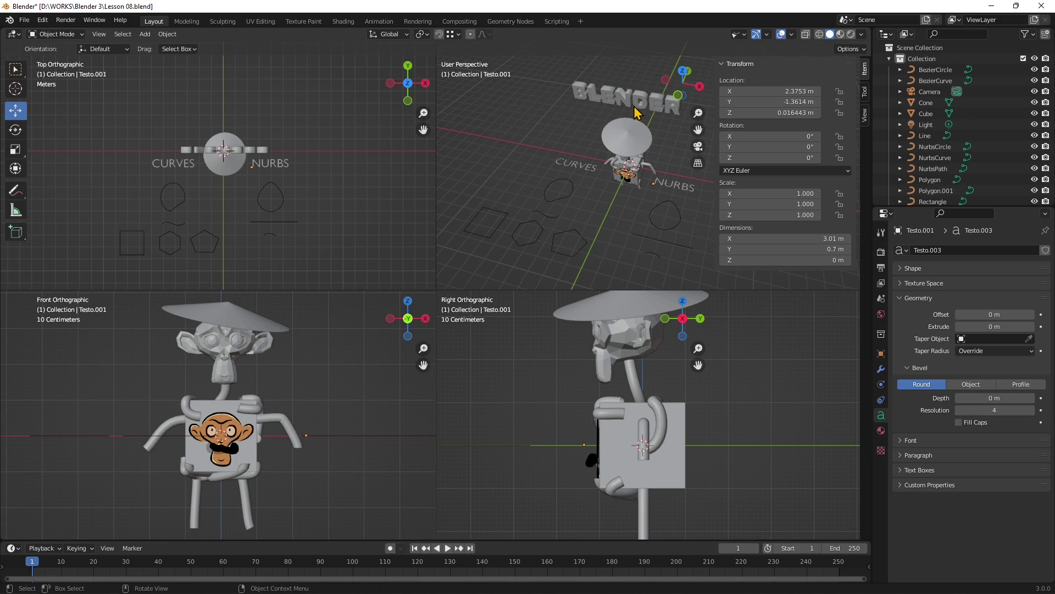
pyautogui.scroll(2, 148, 227)
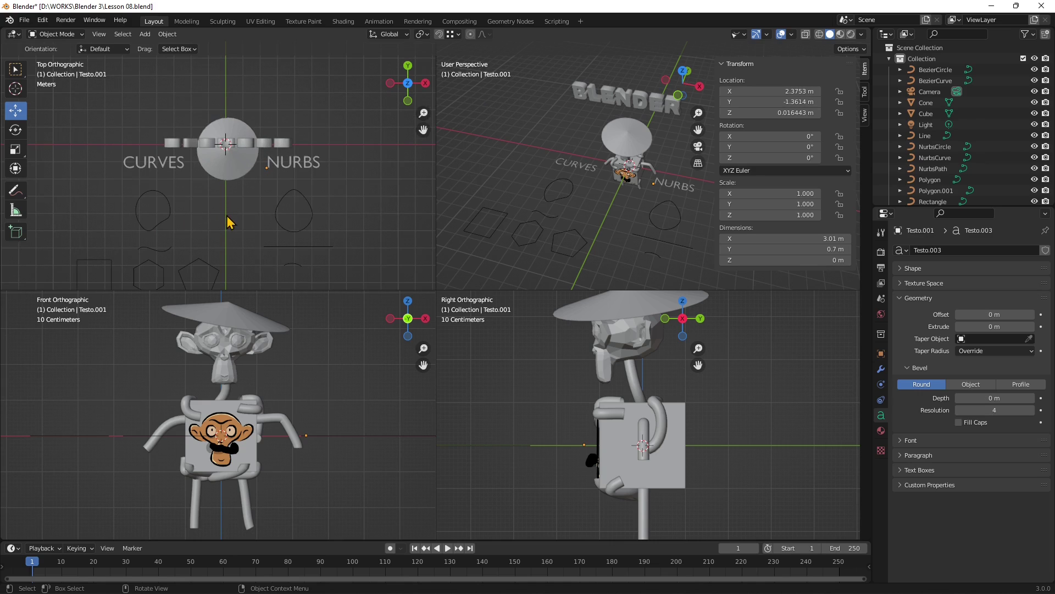
pyautogui.keyDown('shift'); pyautogui.moveTo(282, 235); pyautogui.dragTo(290, 187, button='middle'); pyautogui.keyUp('shift')
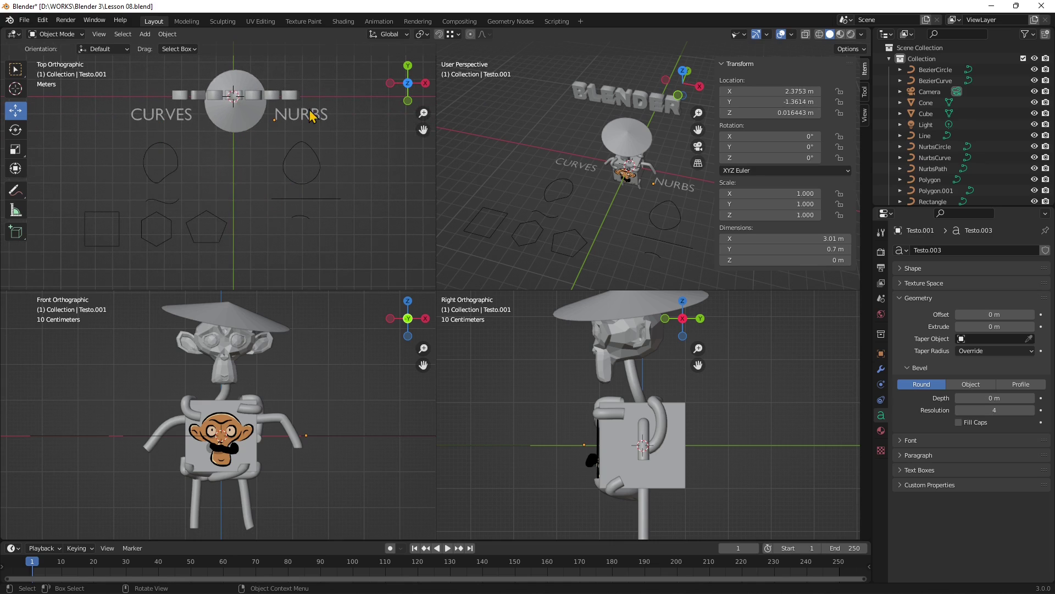
# - Select the Bezier circle, the NURBS shapes, the polygons and the rectangle one after another in the top view to identify them
pyautogui.click(176, 177)
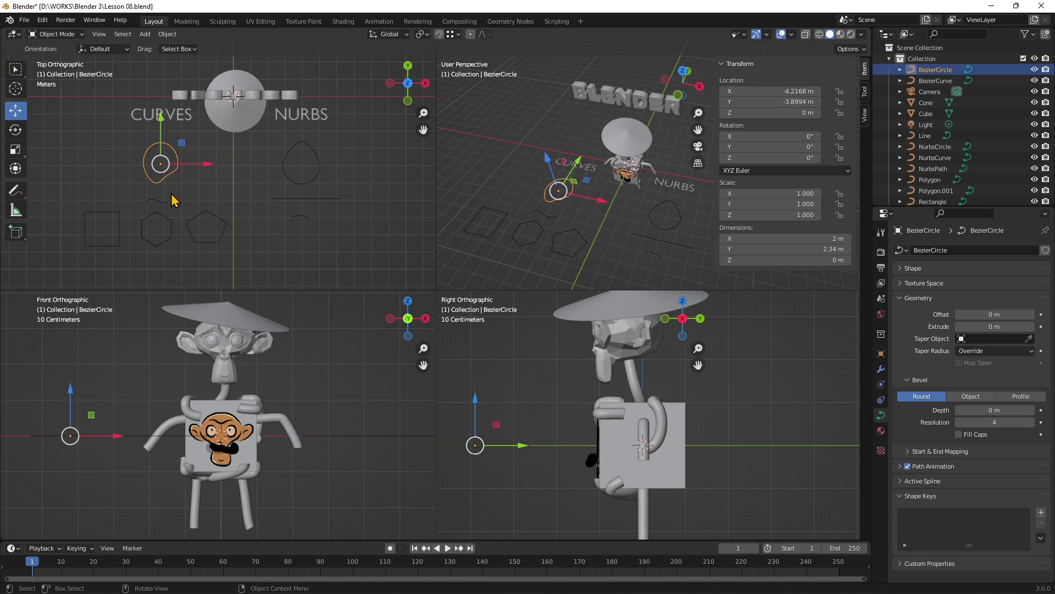
pyautogui.click(297, 185)
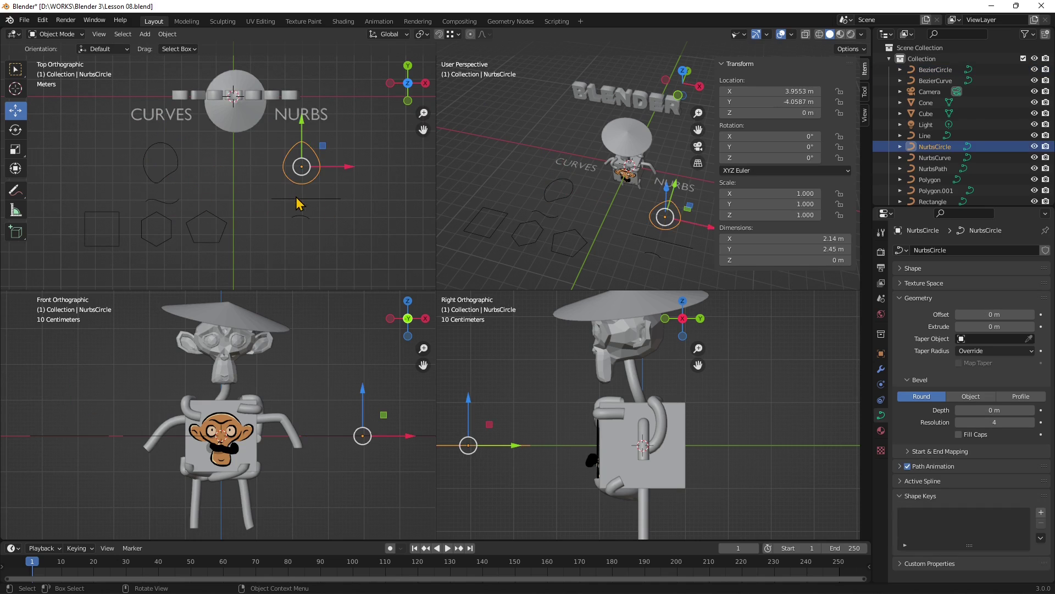
pyautogui.click(297, 200)
pyautogui.click(300, 217)
pyautogui.click(225, 222)
pyautogui.click(167, 224)
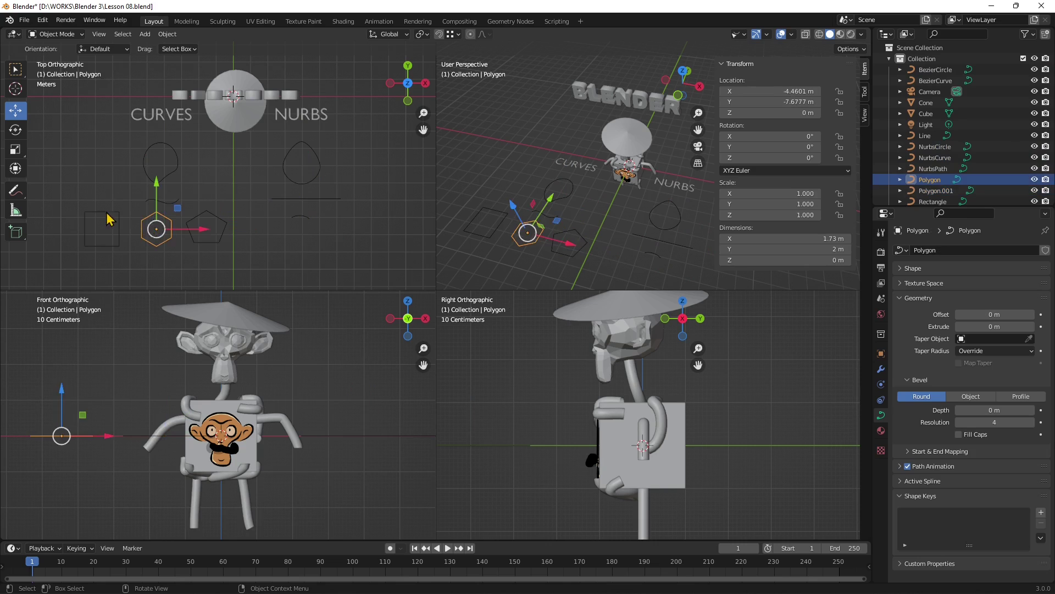
pyautogui.click(108, 219)
pyautogui.click(152, 187)
pyautogui.click(164, 208)
pyautogui.scroll(-1, 262, 219)
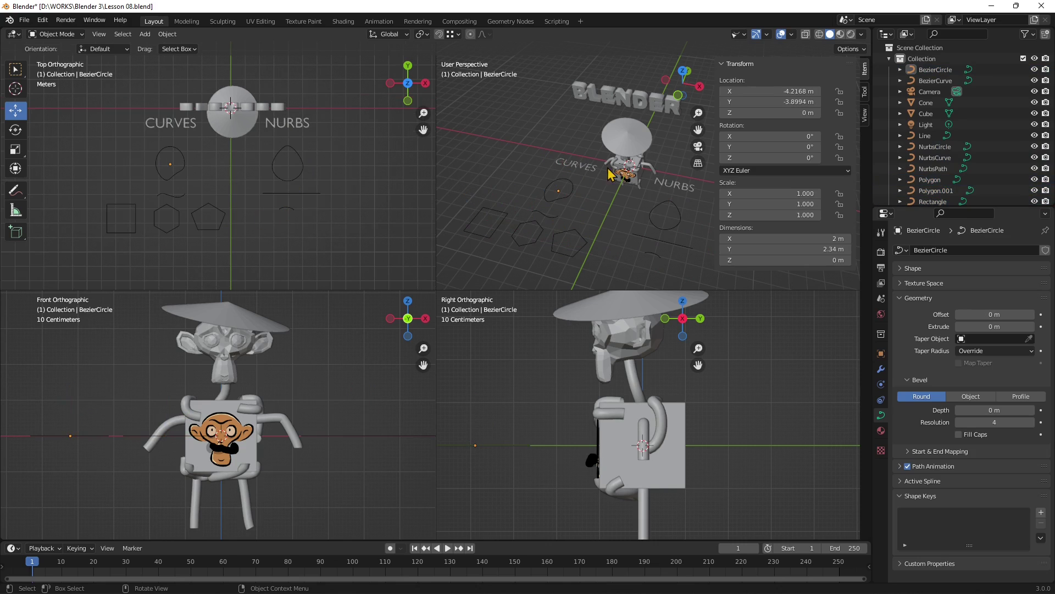
pyautogui.moveTo(543, 176); pyautogui.dragTo(553, 170, button='middle')
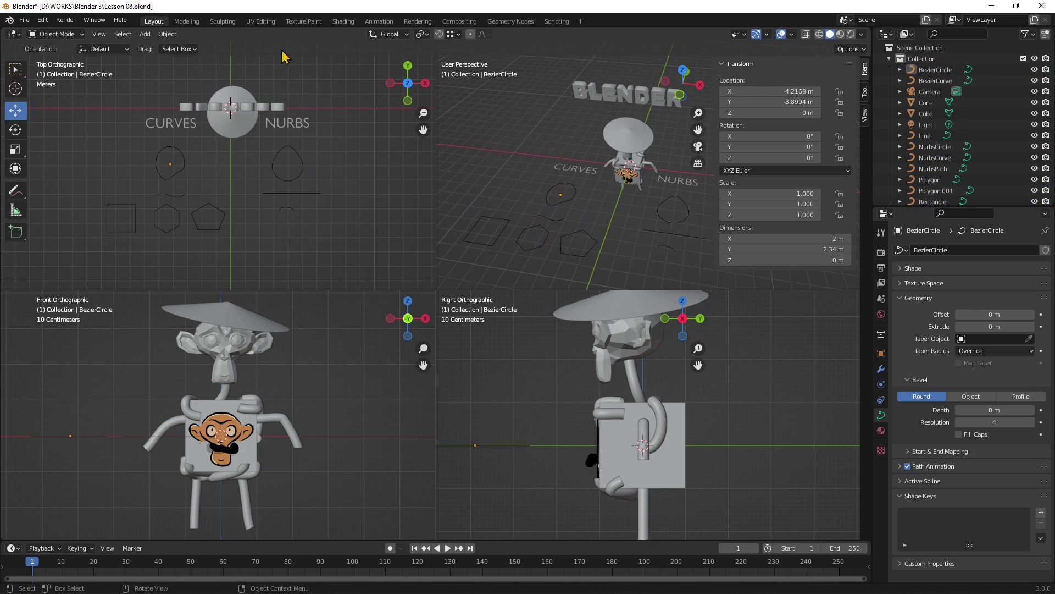
# - Open the add-ons section of the preferences and search it for "curve"
pyautogui.click(24, 20)
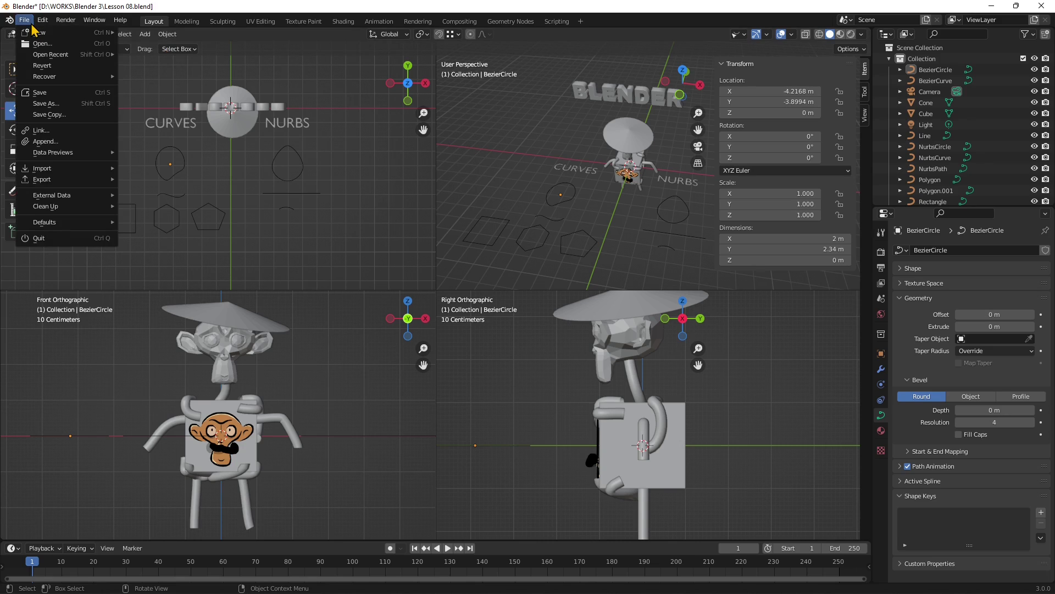
pyautogui.moveTo(42, 27)
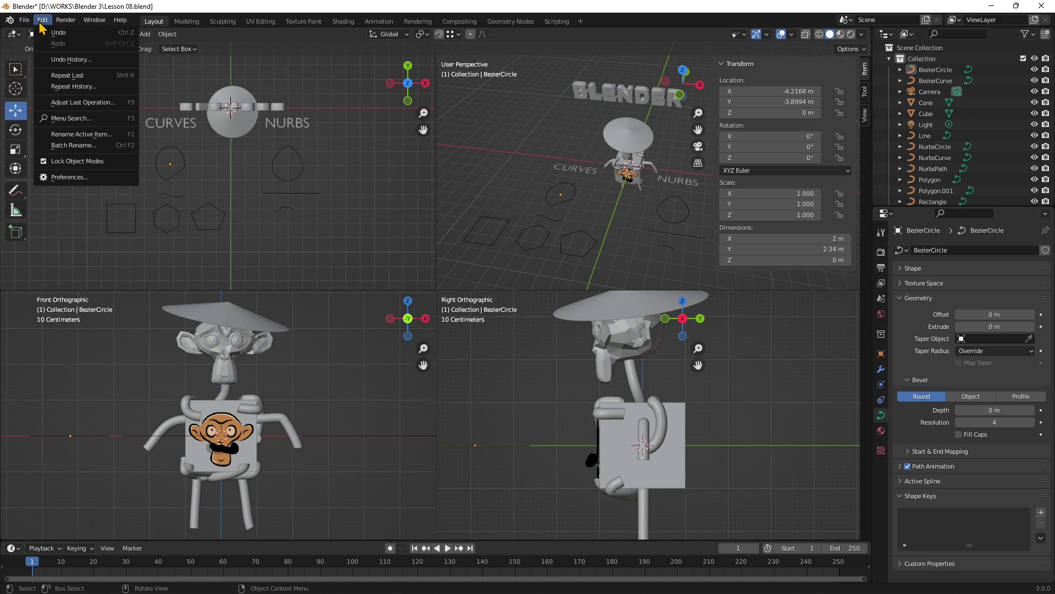
pyautogui.click(69, 177)
pyautogui.moveTo(129, 27); pyautogui.dragTo(303, 81)
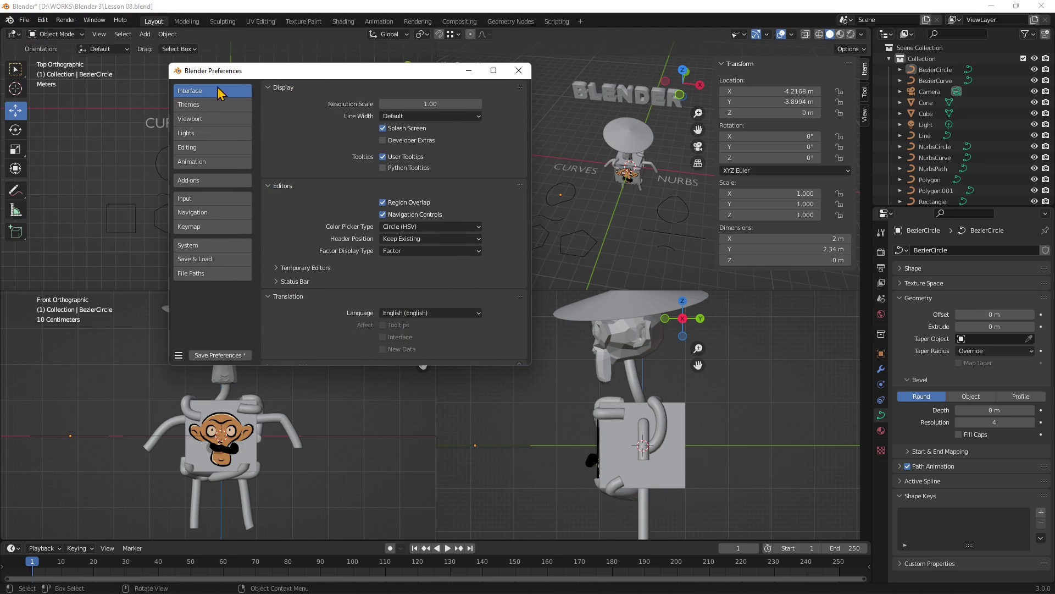
pyautogui.click(198, 181)
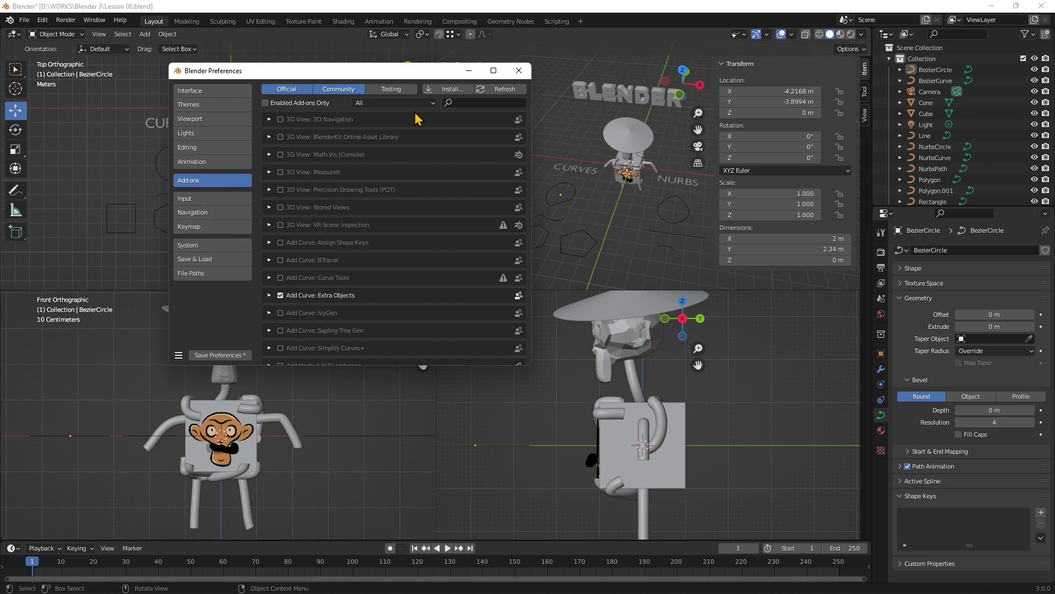
pyautogui.click(473, 103)
pyautogui.write('curve')
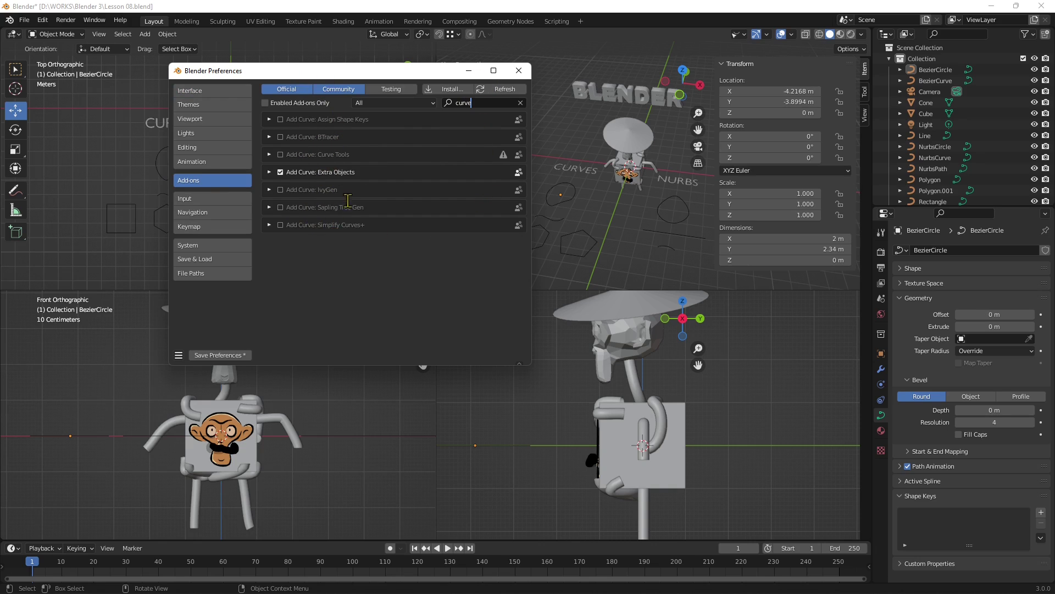
# - Make sure the Add Curve: Extra Objects add-on is enabled and close the preferences
pyautogui.click(282, 174)
pyautogui.click(281, 173)
pyautogui.click(281, 172)
pyautogui.click(281, 173)
pyautogui.click(281, 173)
pyautogui.click(281, 173)
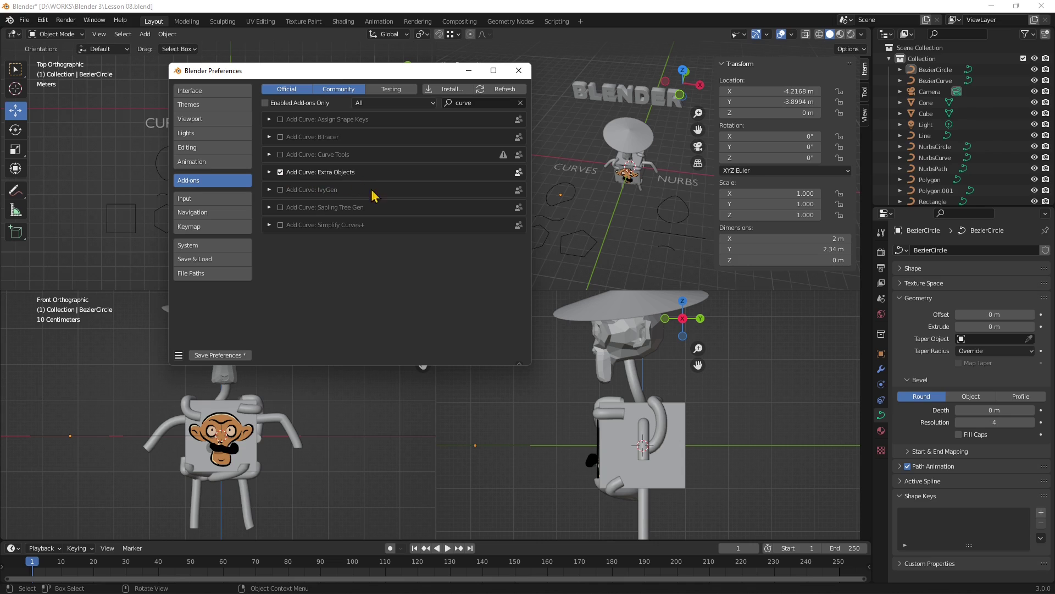
pyautogui.click(519, 71)
# - Select the Bezier circle and the Bezier curve, and examine the list of curve types that can be added
pyautogui.click(184, 180)
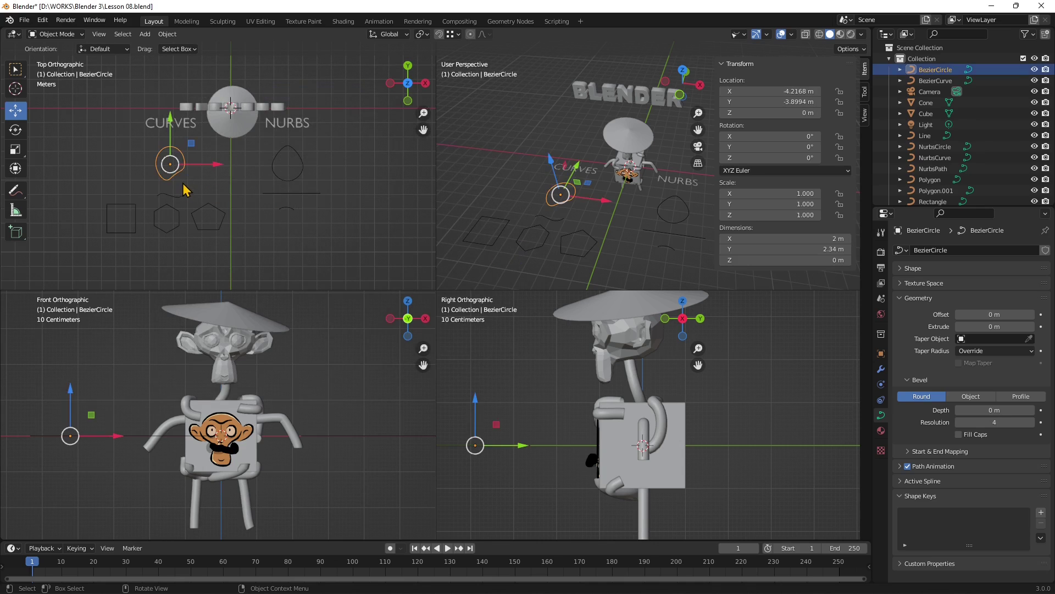
pyautogui.click(148, 162)
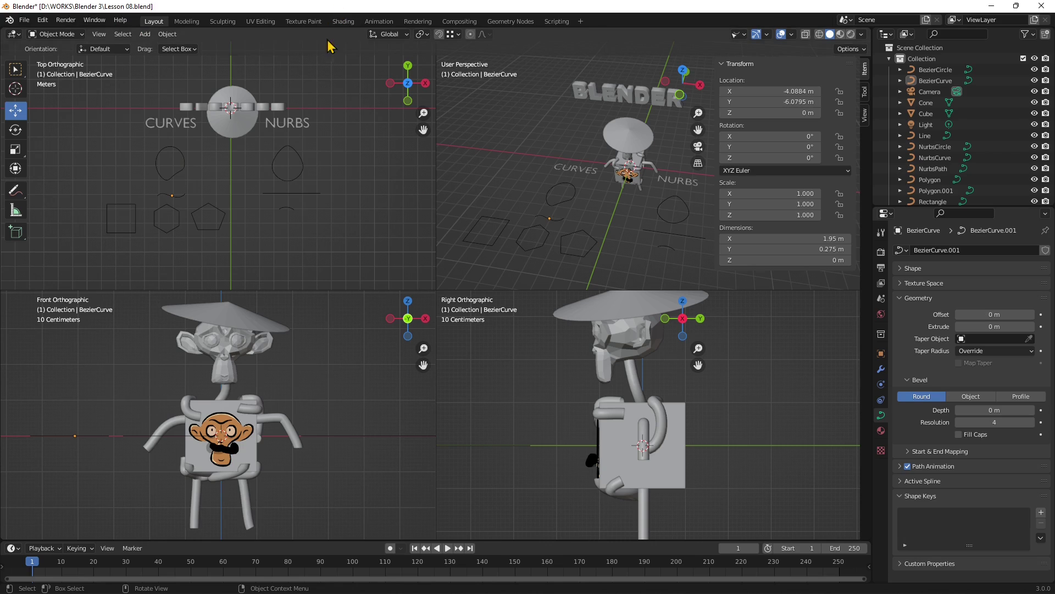
pyautogui.click(143, 36)
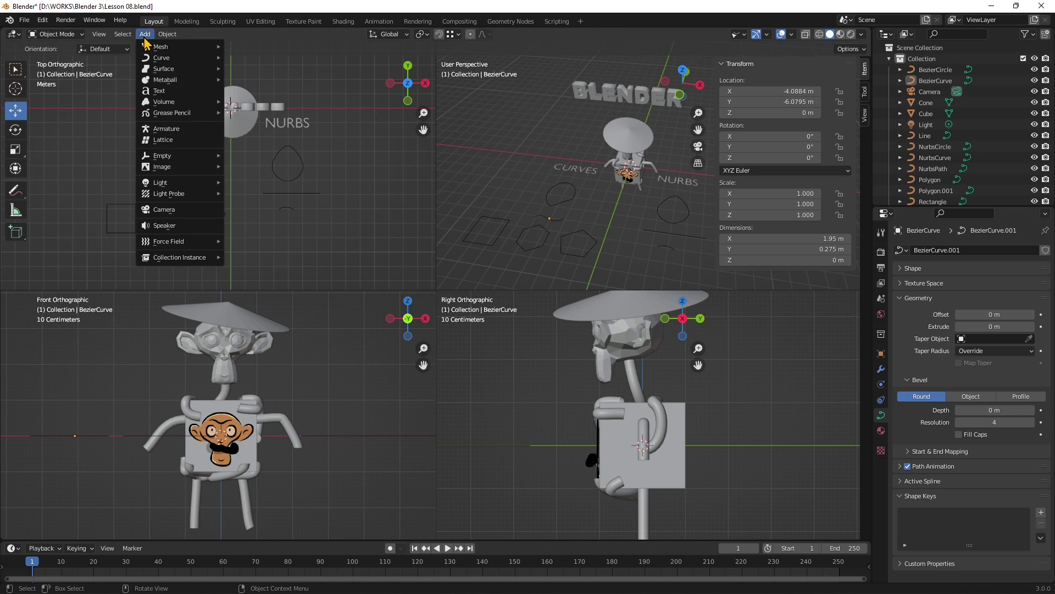
pyautogui.moveTo(157, 48)
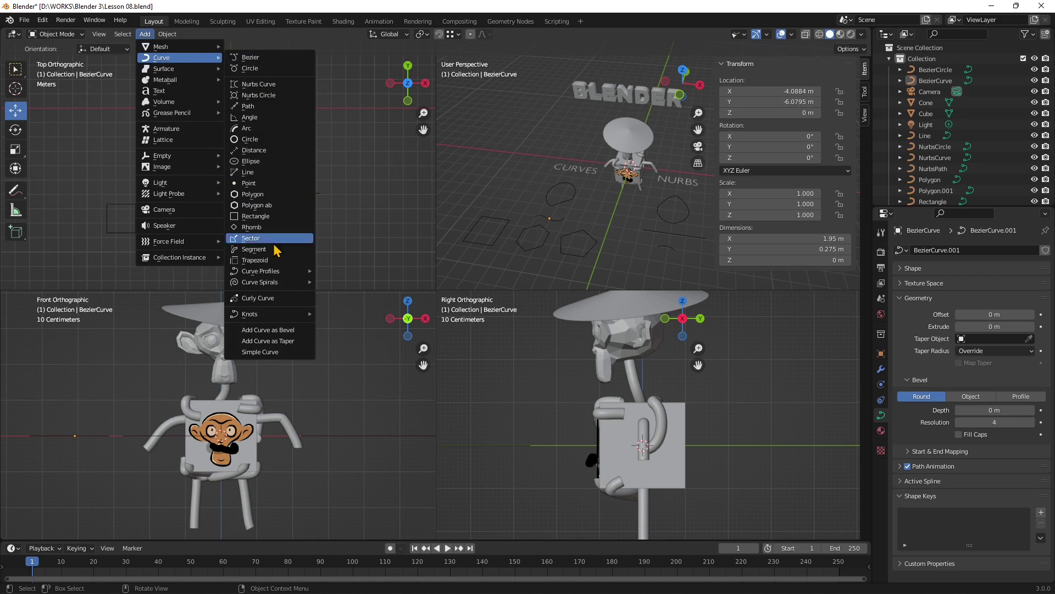
pyautogui.moveTo(259, 273)
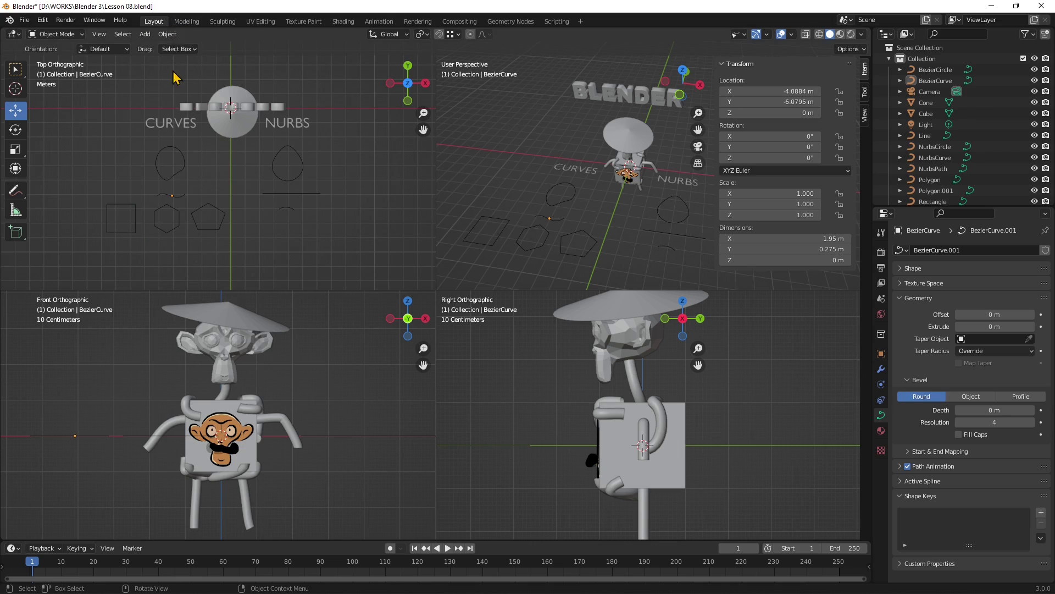
# - Add a NURBS path and move it along the Y axis to about -3.86 m
pyautogui.click(169, 34)
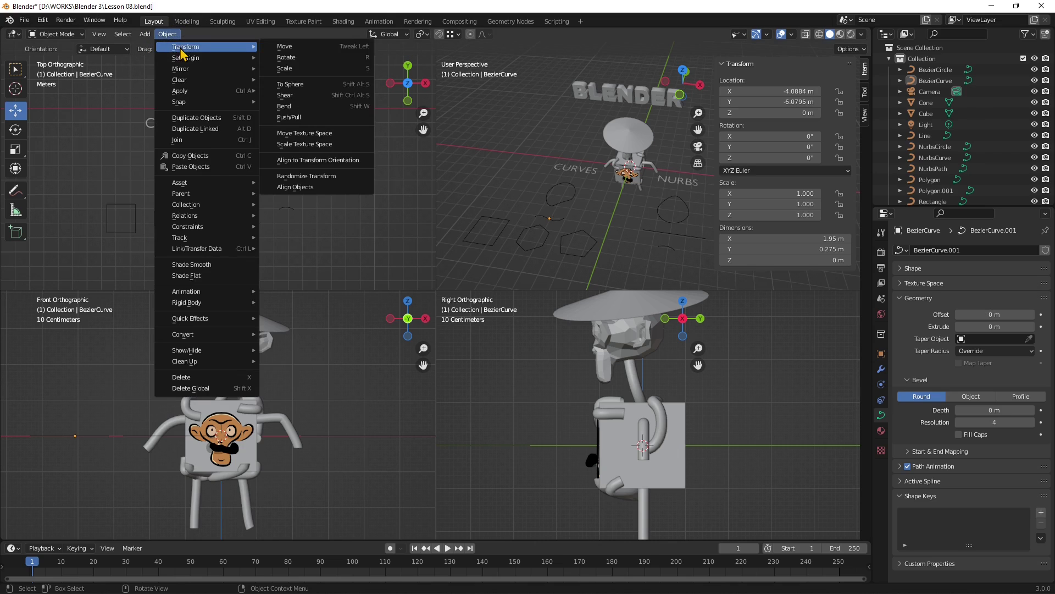
pyautogui.moveTo(146, 35)
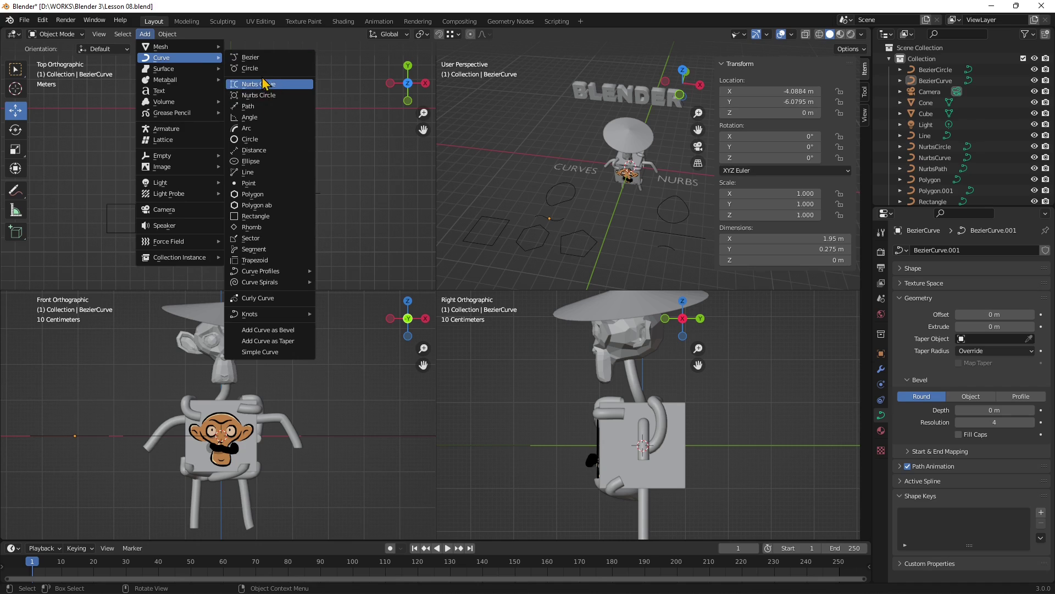
pyautogui.click(253, 112)
pyautogui.press('g')
pyautogui.press('y')
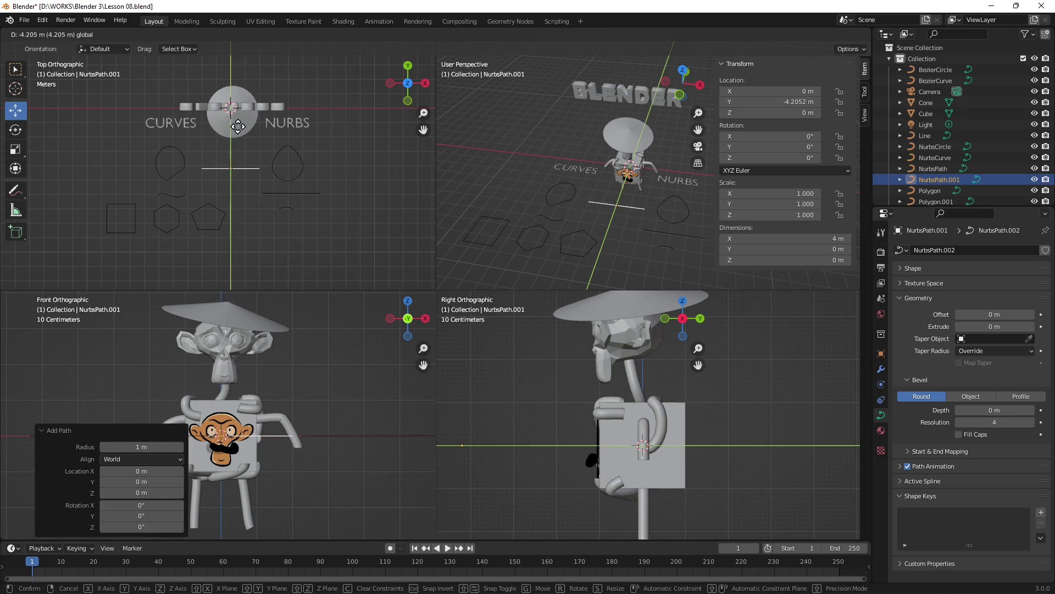
pyautogui.click(238, 127)
# - Compare the existing NURBS path with the newly added one, and delete the new path
pyautogui.scroll(1, 230, 204)
pyautogui.click(307, 201)
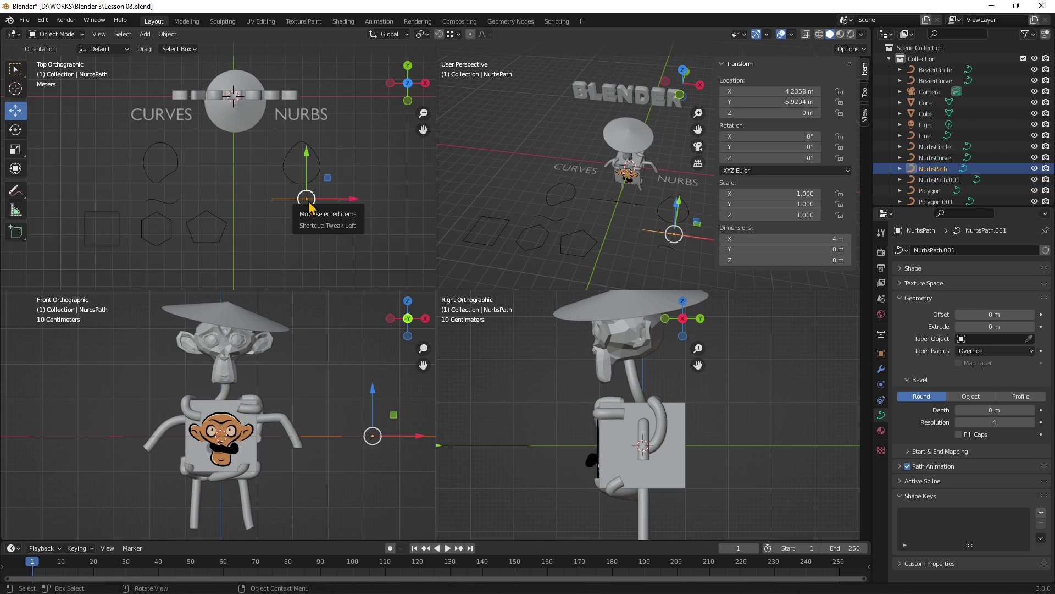
pyautogui.click(215, 168)
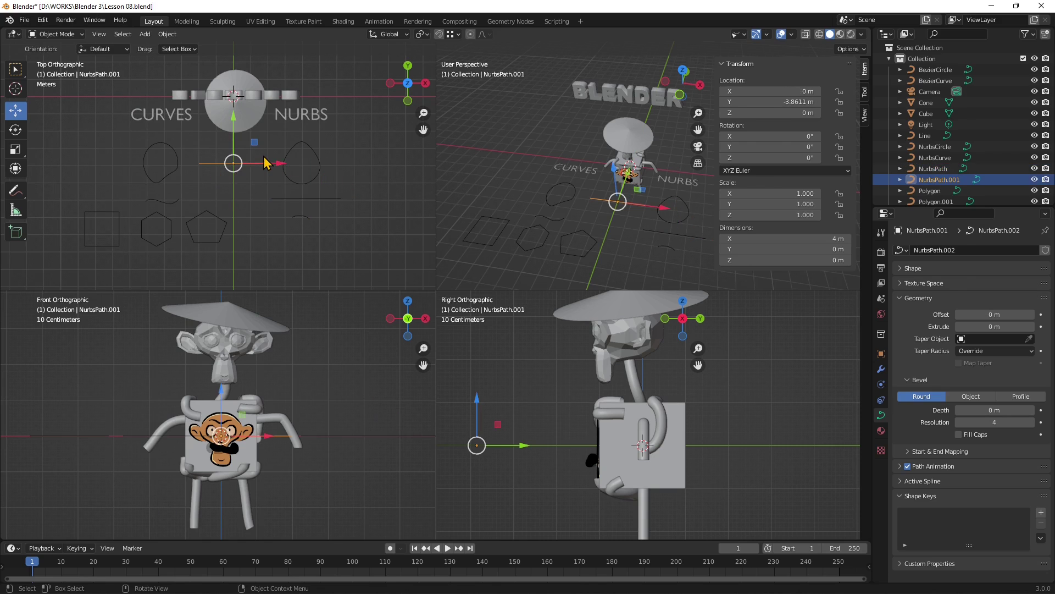
pyautogui.press('Delete')
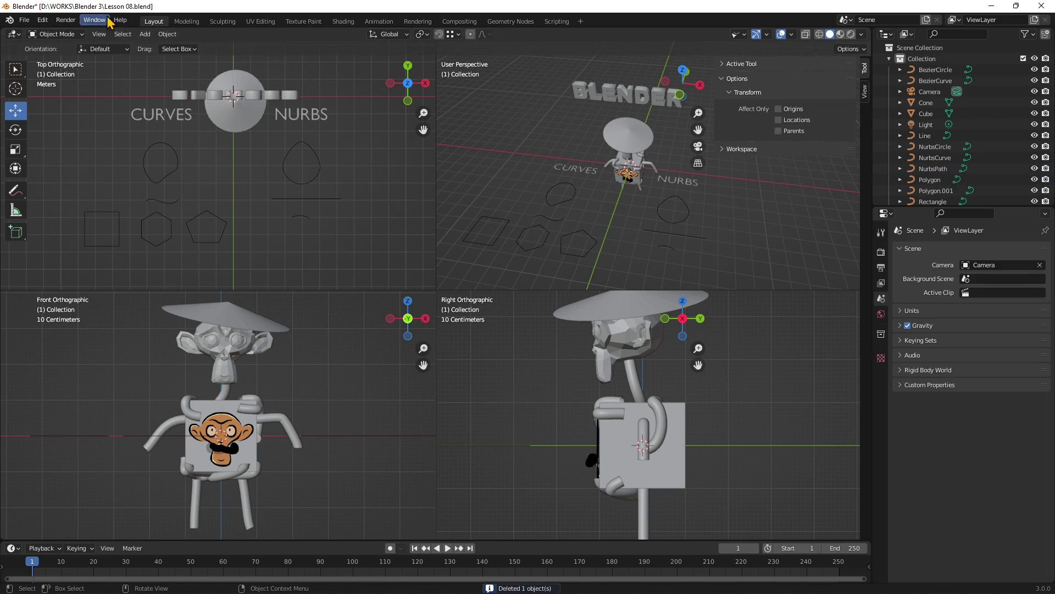
# - Add a Bezier circle with a 1 m radius and move it beside the deformed one, to about X -7.04 m, Y -3.92 m
pyautogui.click(144, 35)
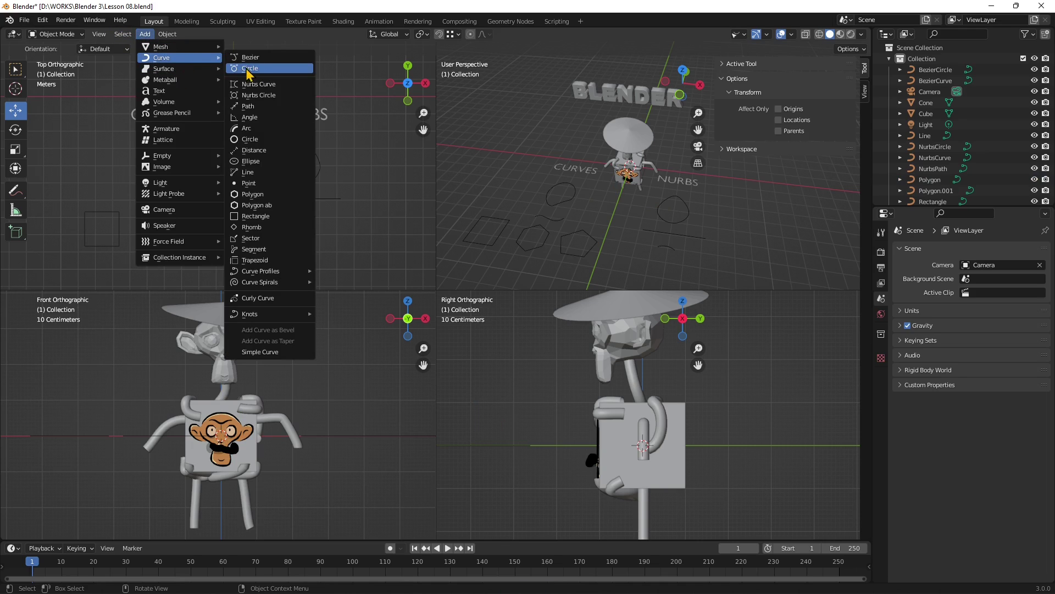
pyautogui.click(250, 68)
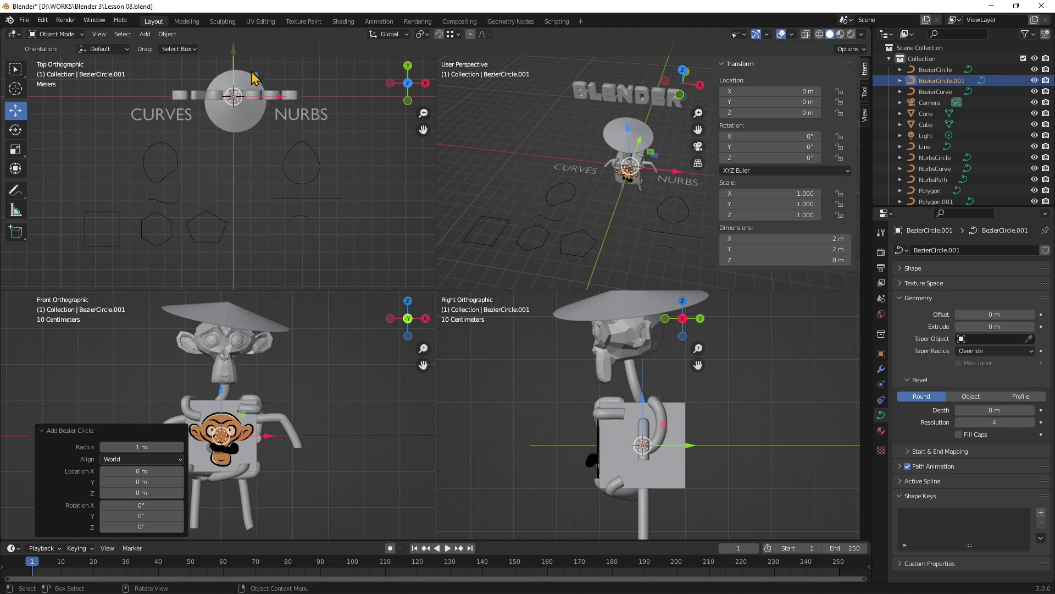
pyautogui.press('g')
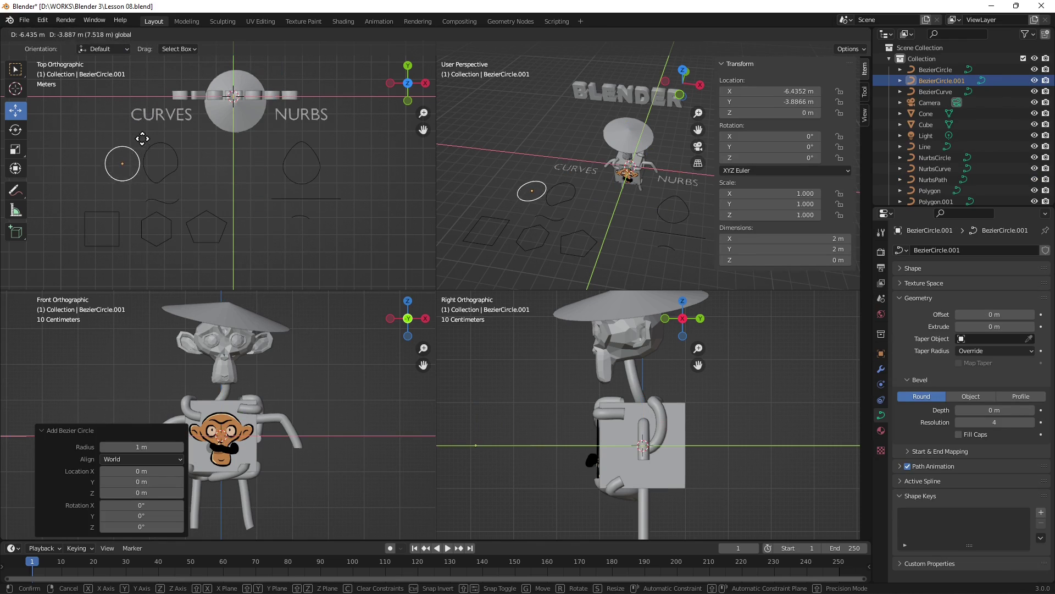
pyautogui.click(132, 142)
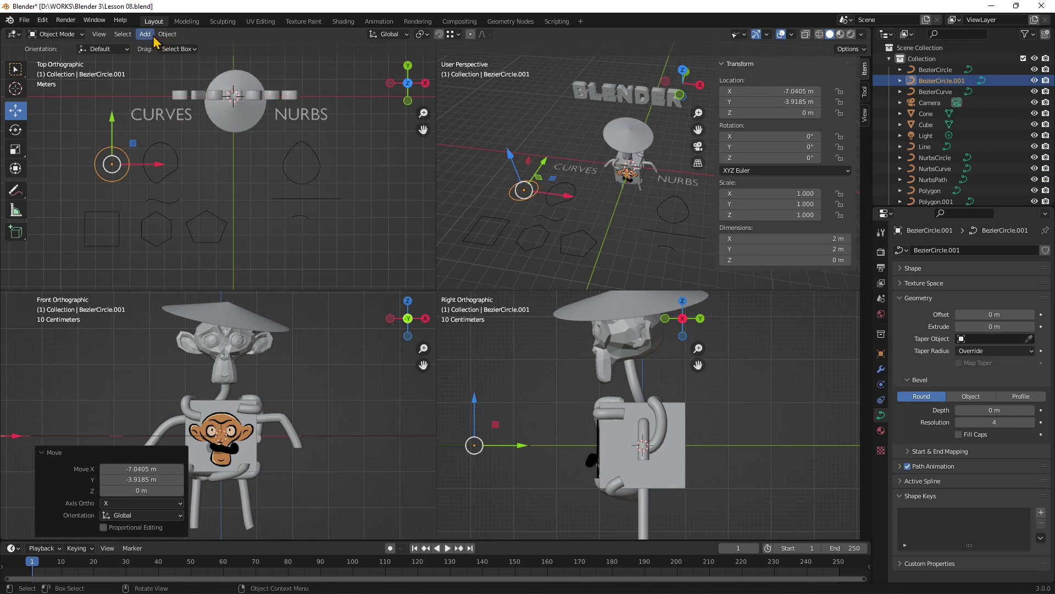
# - Add a NURBS circle with a 1 m radius and move it under the NURBS label, to about X 3.03 m, Y -4.01 m
pyautogui.click(145, 34)
pyautogui.moveTo(187, 47)
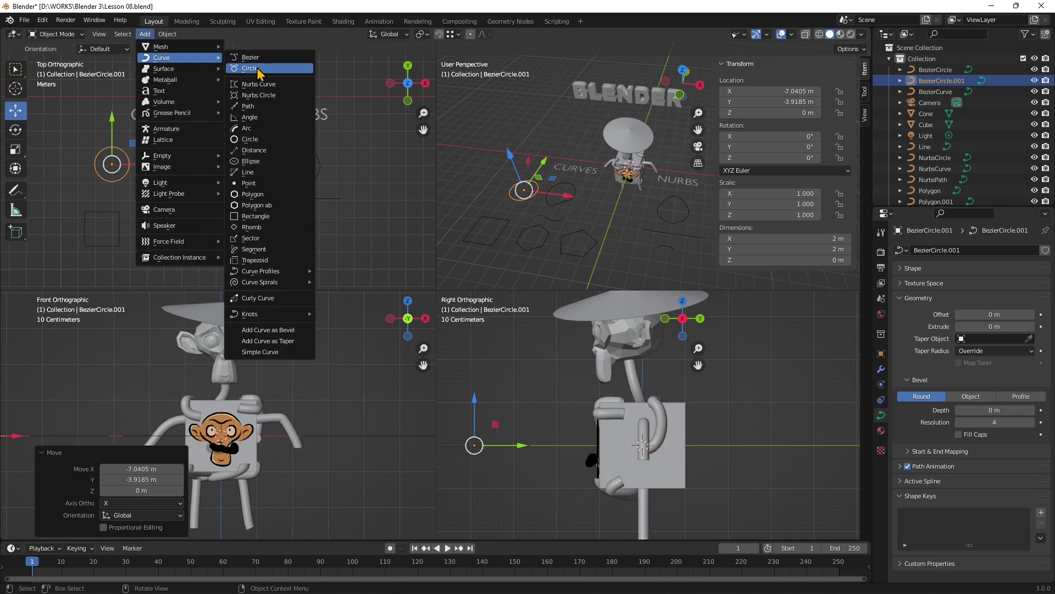
pyautogui.click(255, 95)
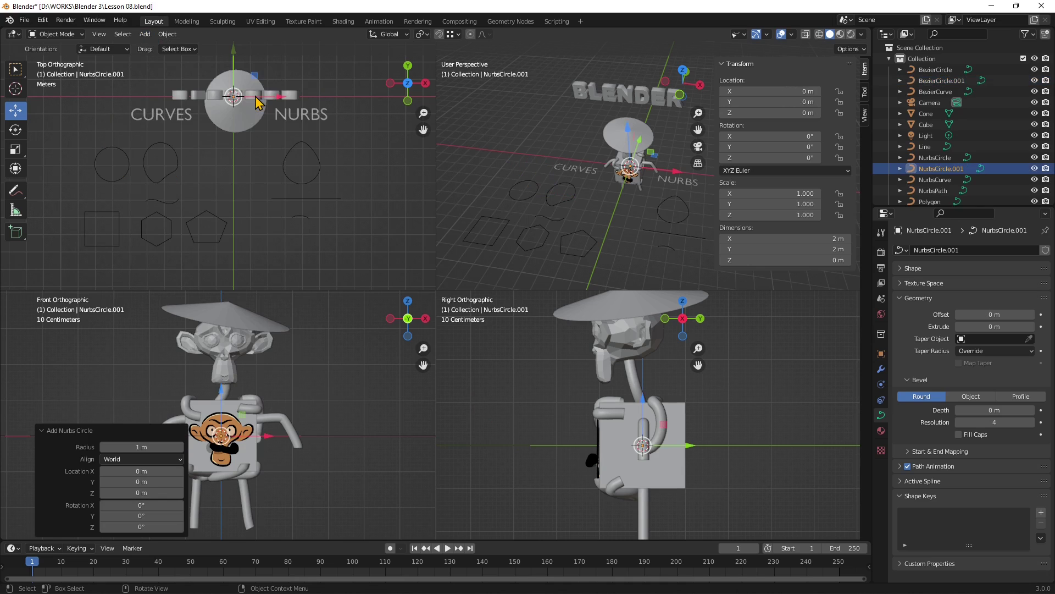
pyautogui.press('g')
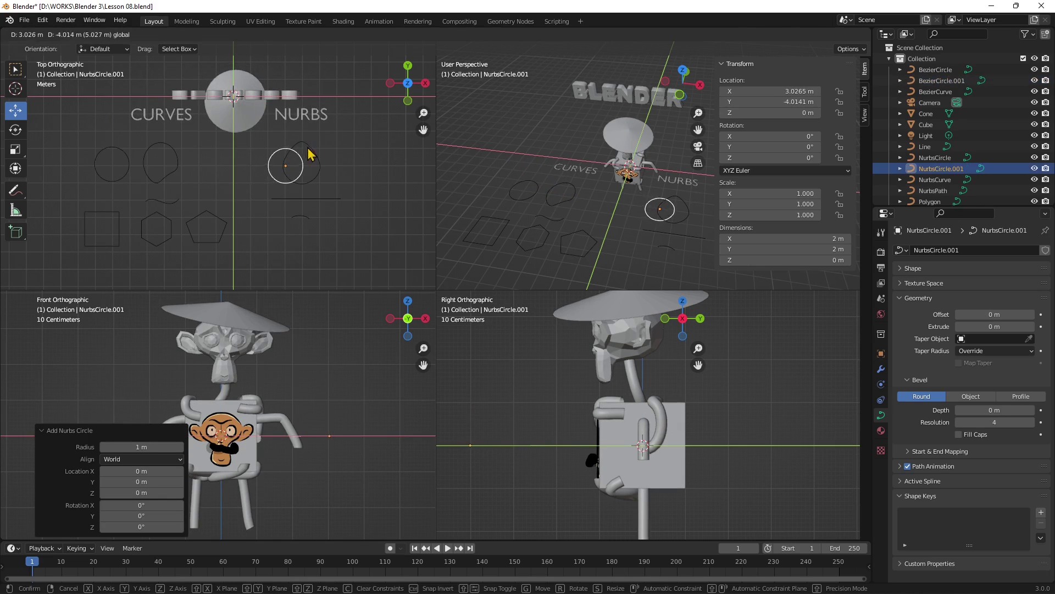
pyautogui.click(309, 148)
# - Move the deformed NURBS circle along X beside the undeformed one, to about X 5.45 m, Y -4.06 m
pyautogui.click(321, 165)
pyautogui.press('g')
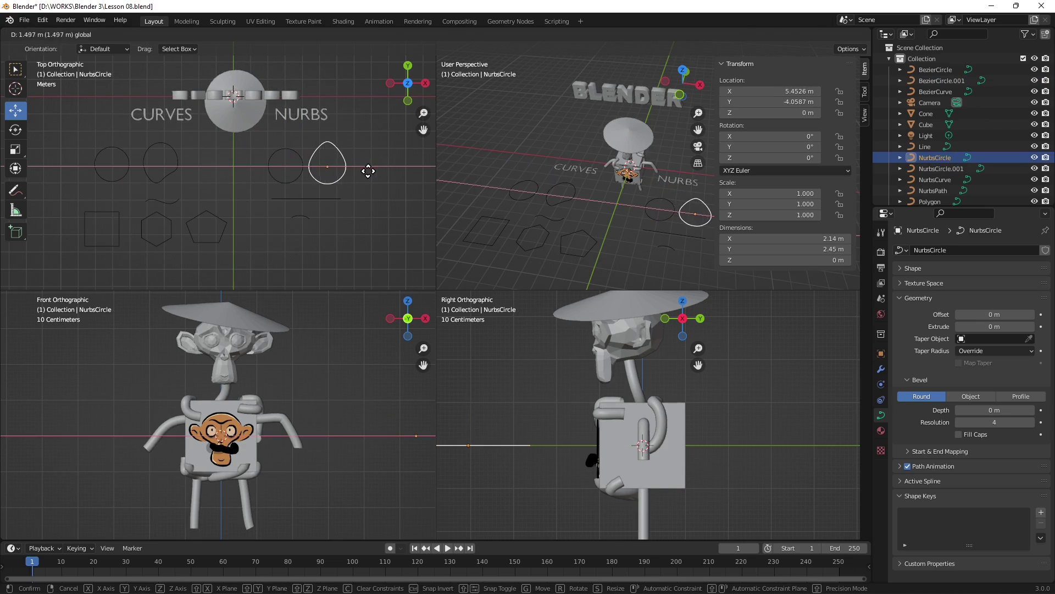
pyautogui.click(359, 169)
pyautogui.click(302, 197)
pyautogui.click(267, 257)
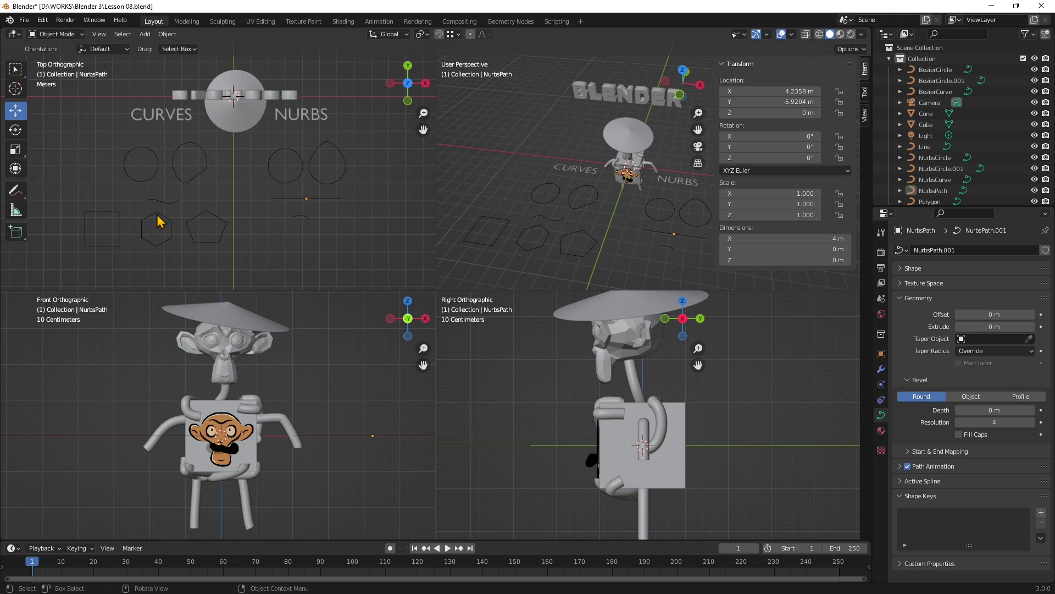
# - Annotate the top view with a freehand arrow pointing at the CURVES label and a short handwritten note
pyautogui.click(16, 193)
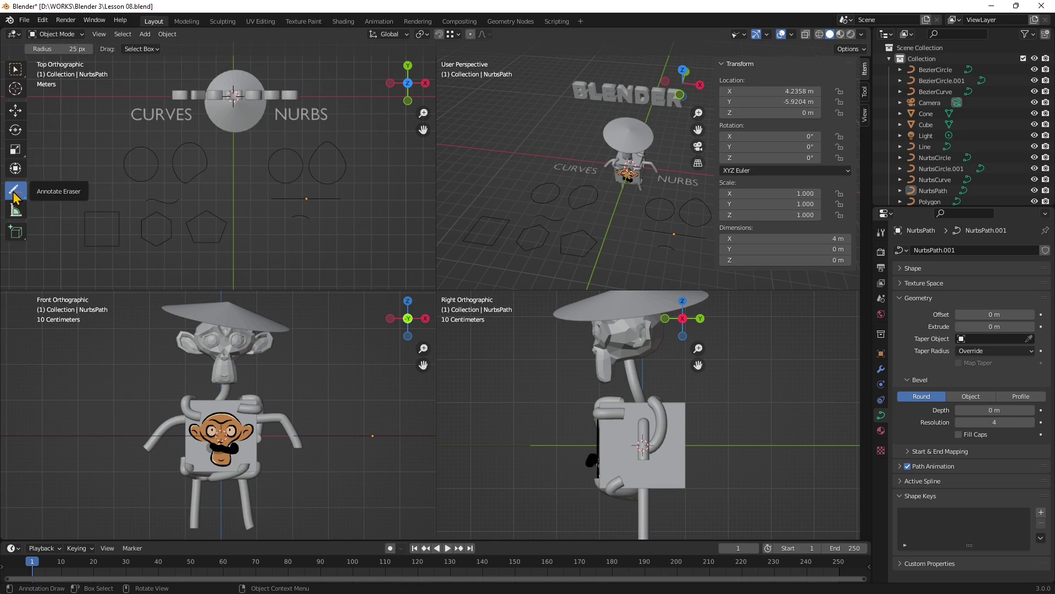
pyautogui.moveTo(18, 201); pyautogui.dragTo(66, 192)
pyautogui.scroll(-3, 327, 214)
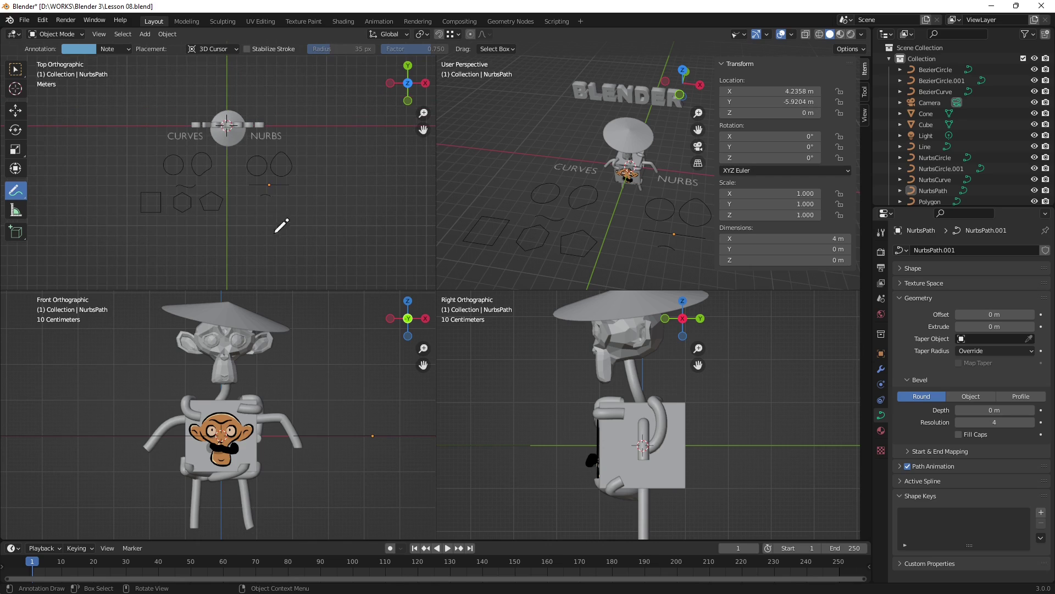
pyautogui.moveTo(87, 138)
pyautogui.mouseDown()
pyautogui.moveTo(162, 130)
pyautogui.moveTo(150, 145)
pyautogui.mouseUp()
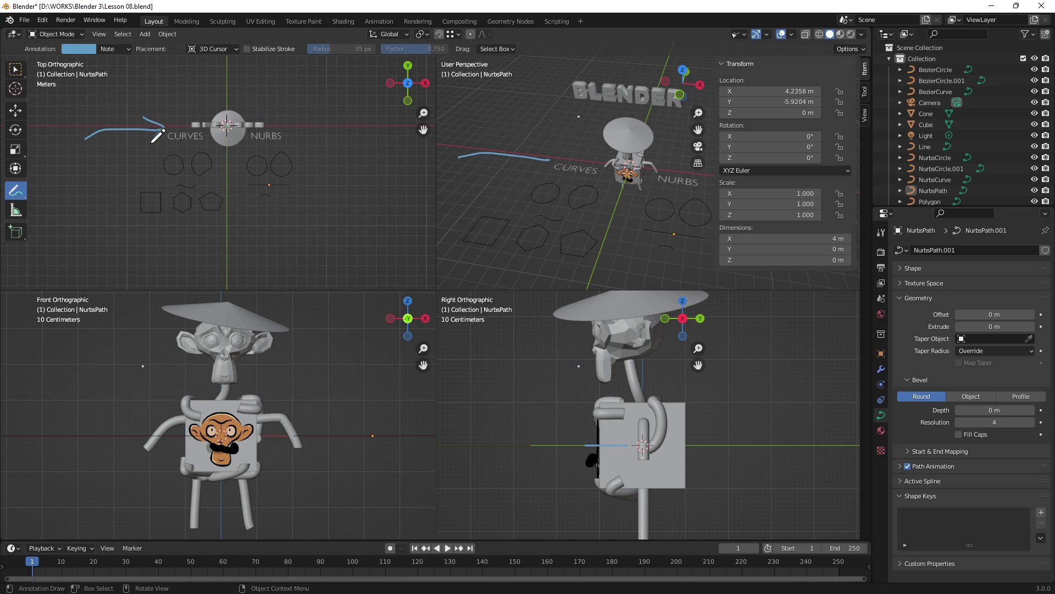
pyautogui.moveTo(55, 150)
pyautogui.mouseDown()
pyautogui.moveTo(63, 127)
pyautogui.moveTo(77, 130)
pyautogui.mouseUp()
pyautogui.moveTo(80, 88); pyautogui.dragTo(95, 115)
pyautogui.moveTo(86, 116)
pyautogui.mouseDown()
pyautogui.moveTo(99, 102)
pyautogui.moveTo(144, 127)
pyautogui.mouseUp()
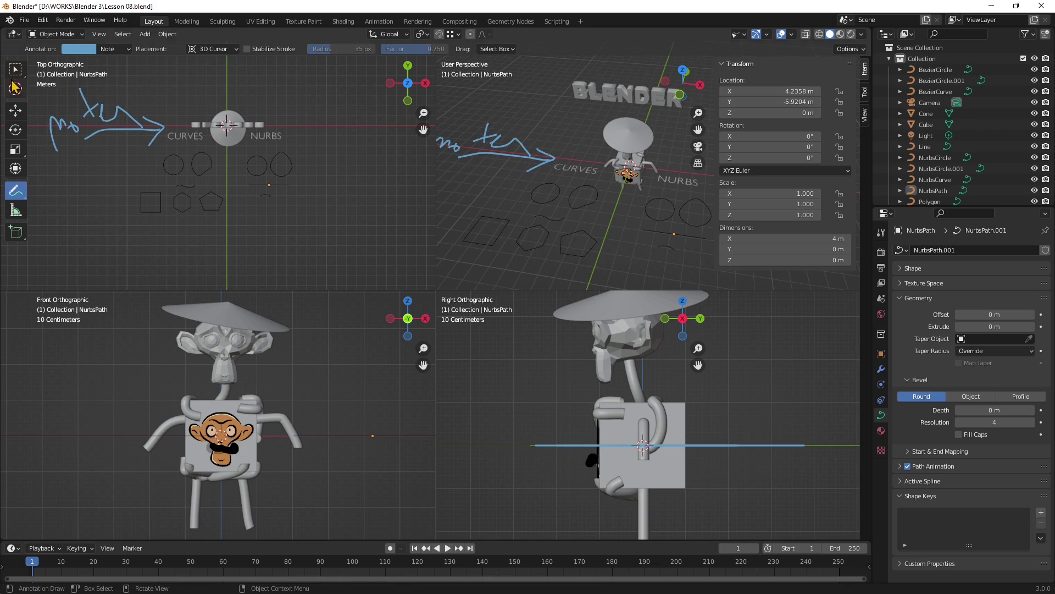
# - Draw a straight annotation line and a multi-segment polygon annotation below the curve shapes in the top view
pyautogui.moveTo(19, 194); pyautogui.dragTo(130, 217)
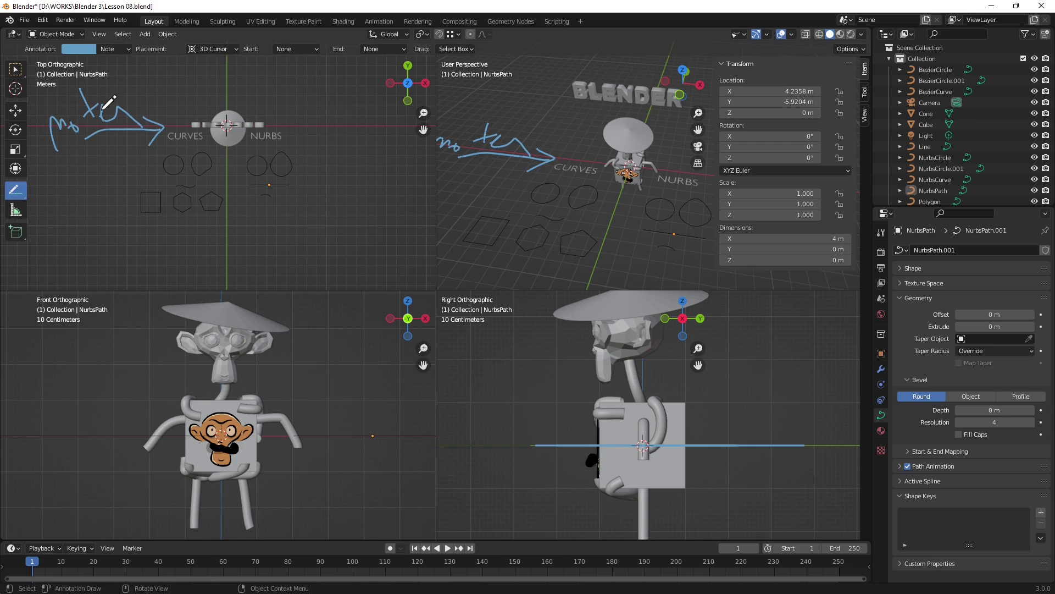
pyautogui.moveTo(75, 265); pyautogui.dragTo(182, 261)
pyautogui.moveTo(16, 195)
pyautogui.mouseDown()
pyautogui.moveTo(33, 217)
pyautogui.moveTo(60, 195)
pyautogui.mouseUp()
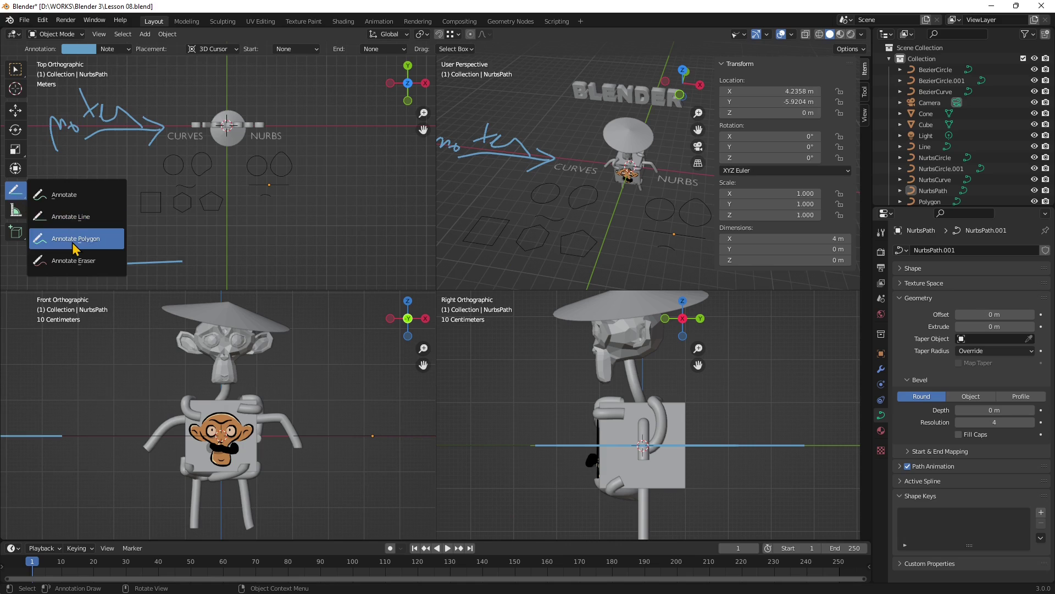
pyautogui.click(76, 249)
pyautogui.click(233, 251)
pyautogui.click(259, 263)
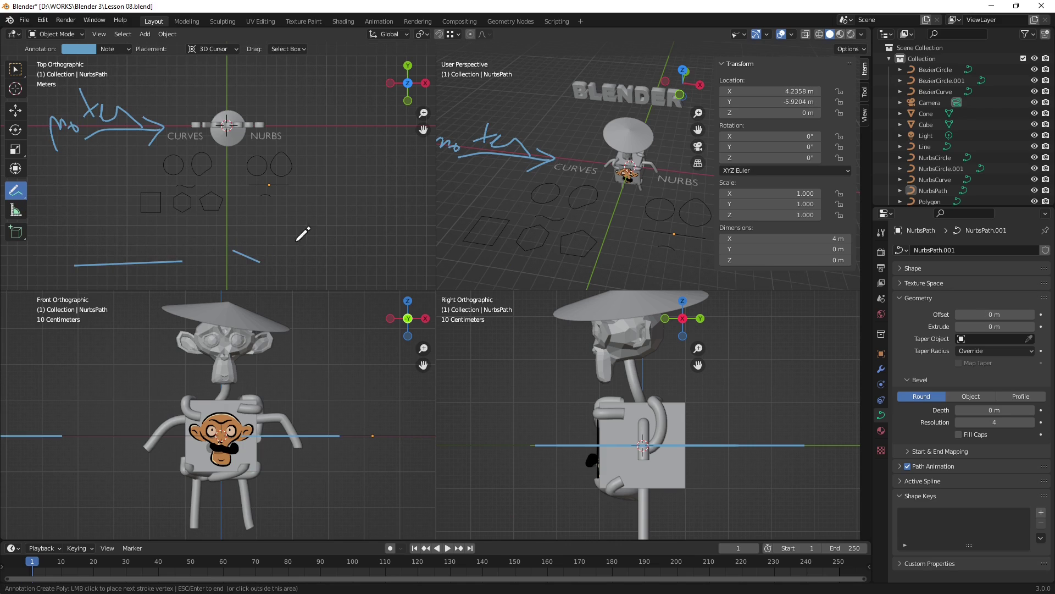
pyautogui.click(301, 239)
pyautogui.click(310, 209)
pyautogui.click(281, 210)
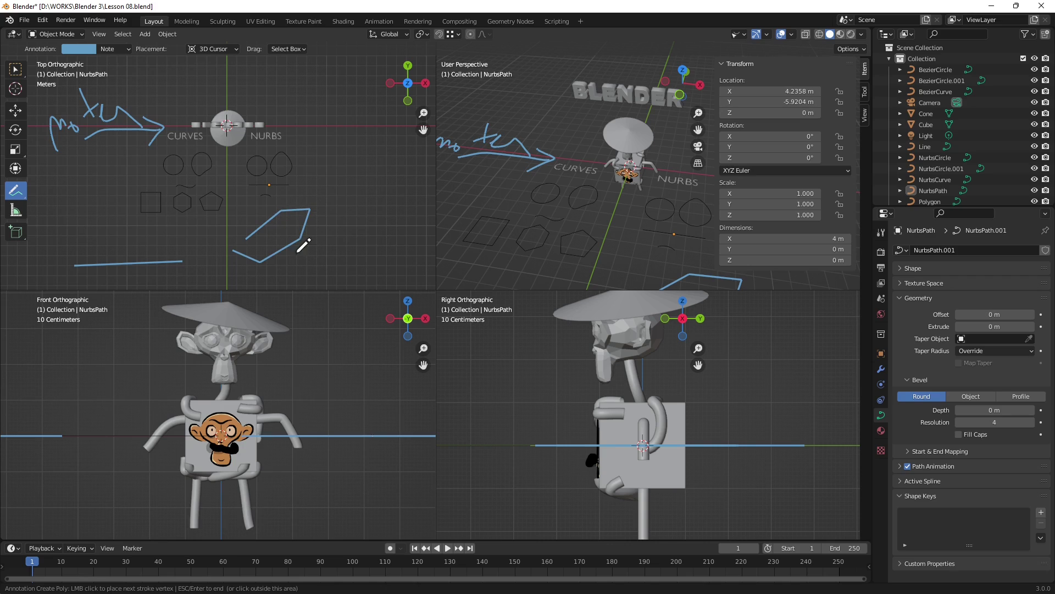
# - Erase all the annotations with the Annotate Eraser
pyautogui.click(18, 189)
pyautogui.moveTo(19, 190)
pyautogui.mouseDown()
pyautogui.moveTo(83, 264)
pyautogui.moveTo(191, 258)
pyautogui.moveTo(267, 231)
pyautogui.moveTo(311, 231)
pyautogui.moveTo(259, 256)
pyautogui.mouseUp()
pyautogui.moveTo(53, 160)
pyautogui.mouseDown()
pyautogui.moveTo(132, 122)
pyautogui.moveTo(89, 92)
pyautogui.moveTo(65, 130)
pyautogui.moveTo(99, 152)
pyautogui.mouseUp()
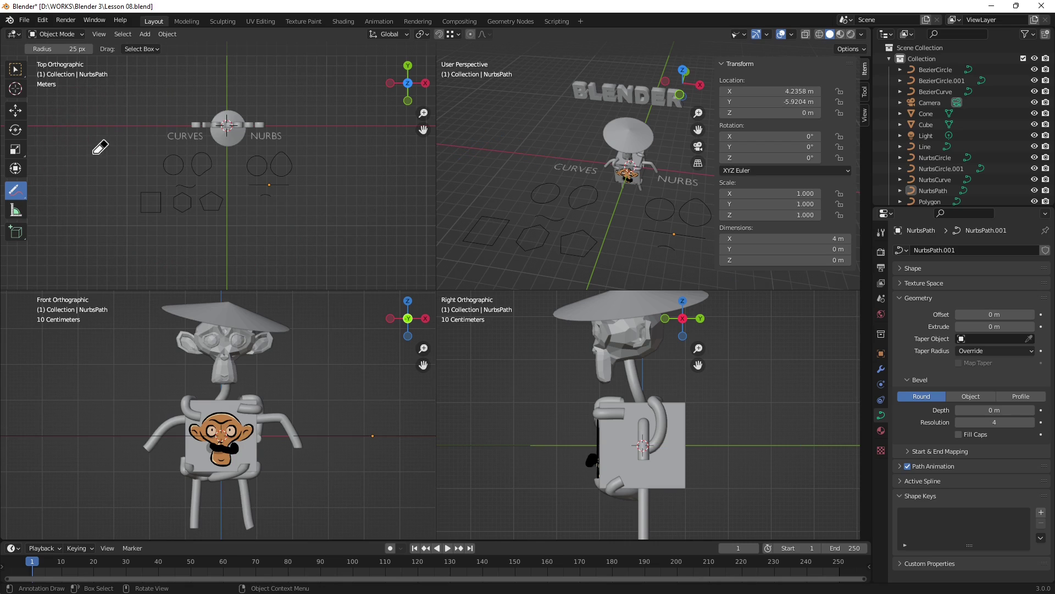
pyautogui.click(13, 200)
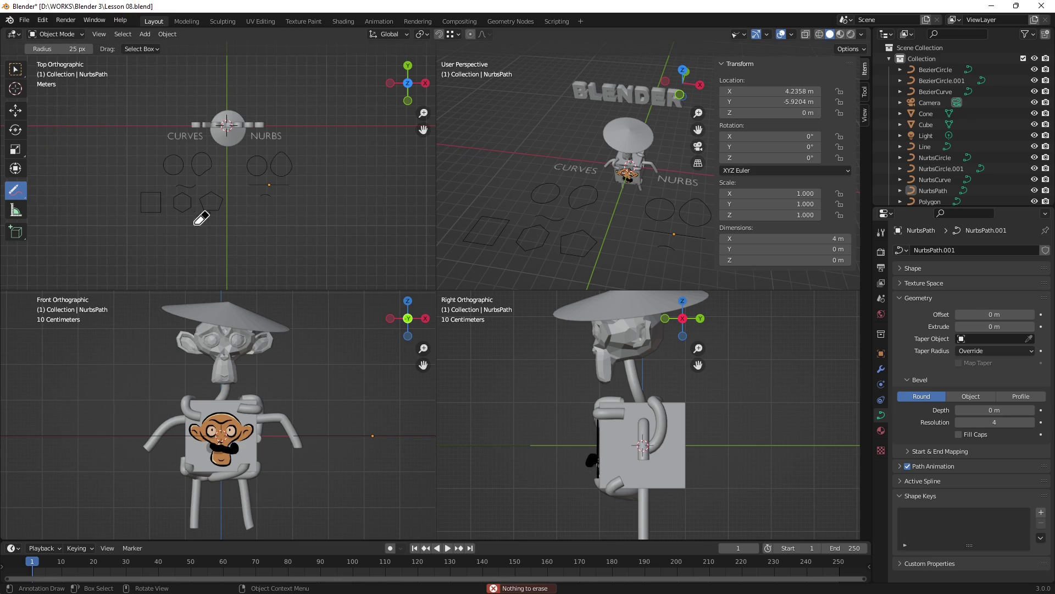
pyautogui.scroll(2, 240, 158)
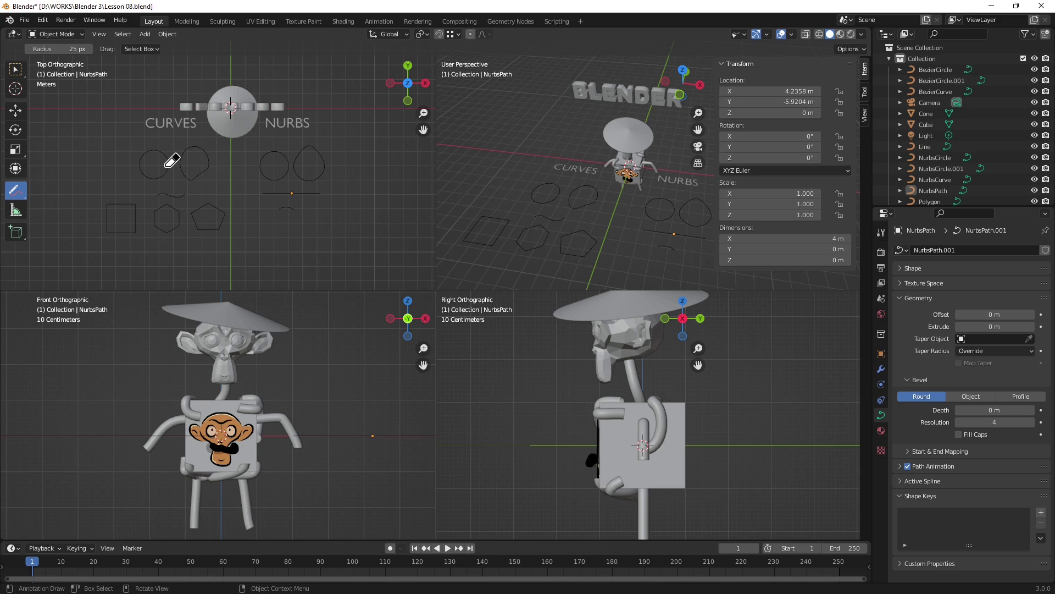
# - Display the freehand Annotate tool's settings in the sidebar and narrow the sidebar, finishing with the Move tool active
pyautogui.click(75, 34)
pyautogui.click(20, 197)
pyautogui.click(65, 195)
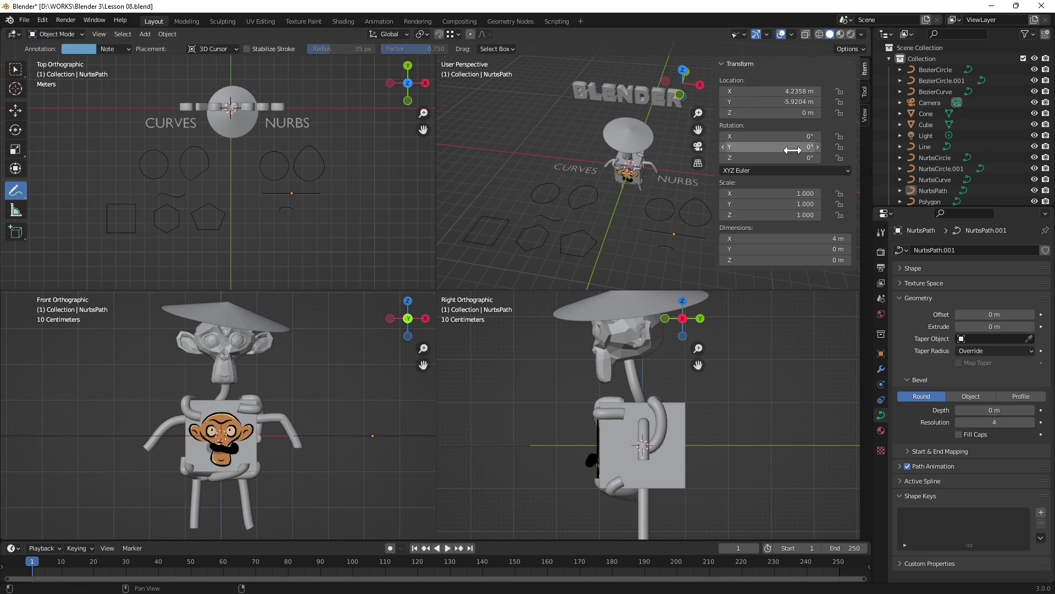
pyautogui.click(864, 92)
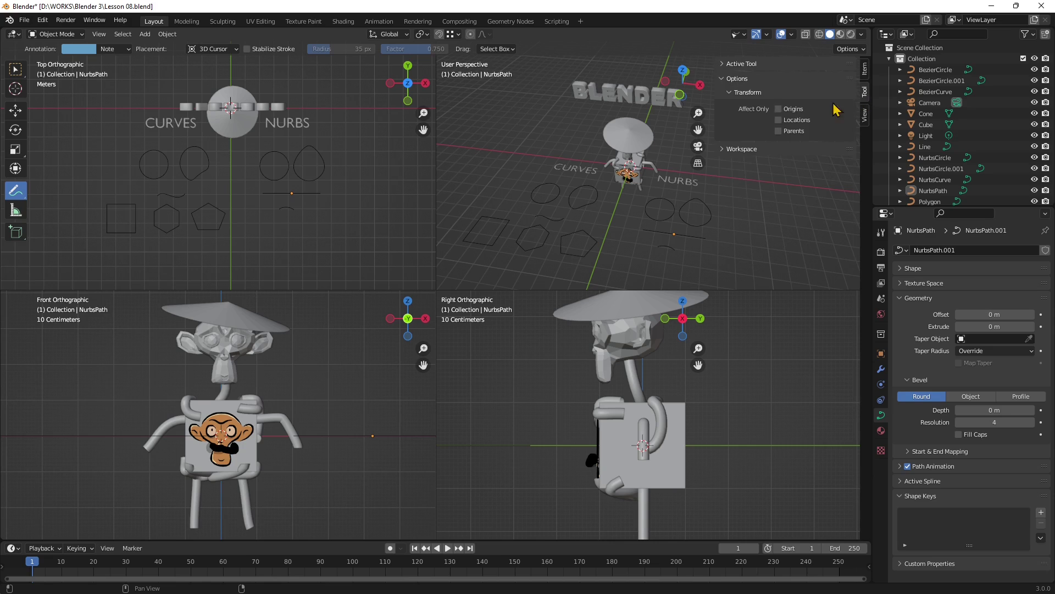
pyautogui.click(742, 65)
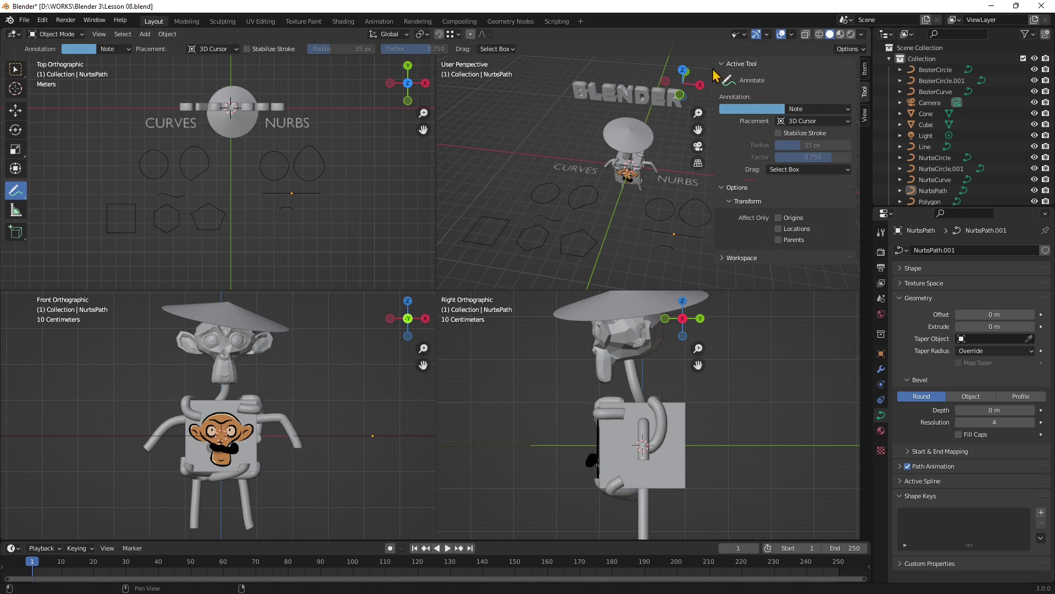
pyautogui.moveTo(716, 82); pyautogui.dragTo(740, 109)
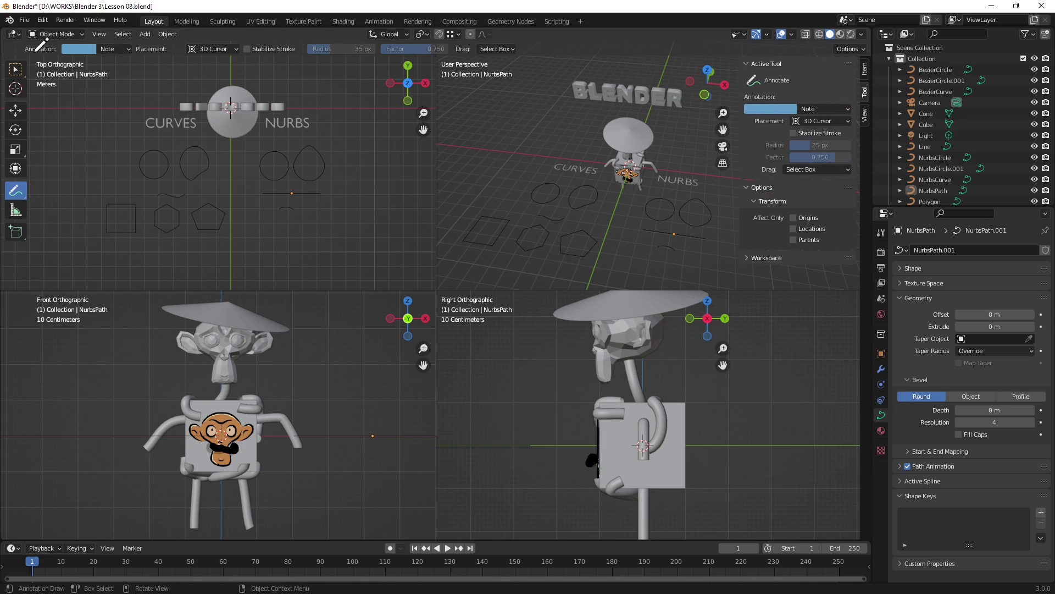
pyautogui.click(15, 110)
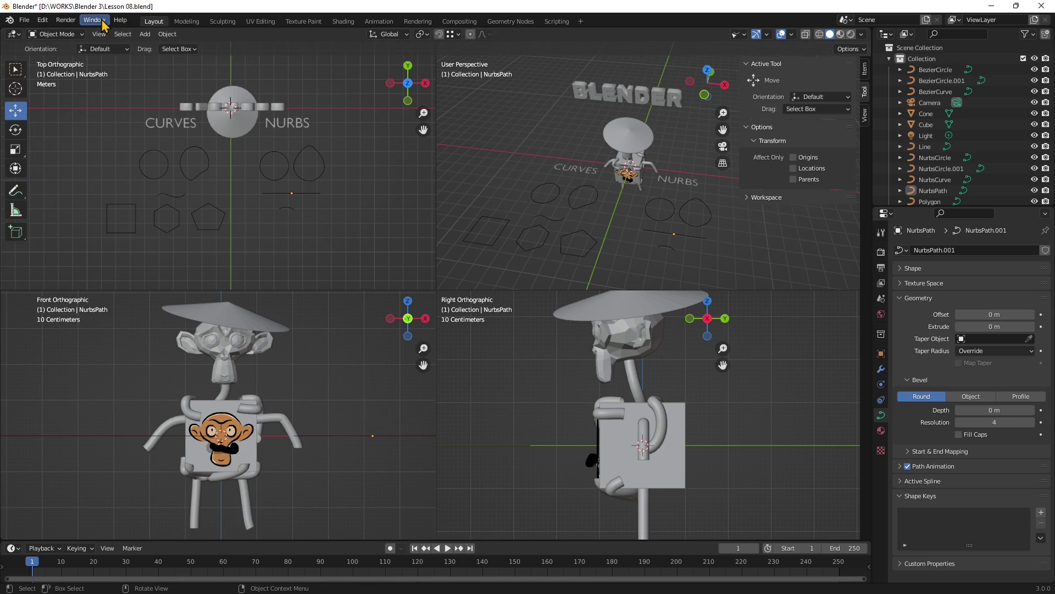
# - Look up the Text type among the addable objects, and inspect the cube and the CURVES label in the outliner
pyautogui.click(167, 34)
pyautogui.moveTo(146, 40)
pyautogui.click(122, 34)
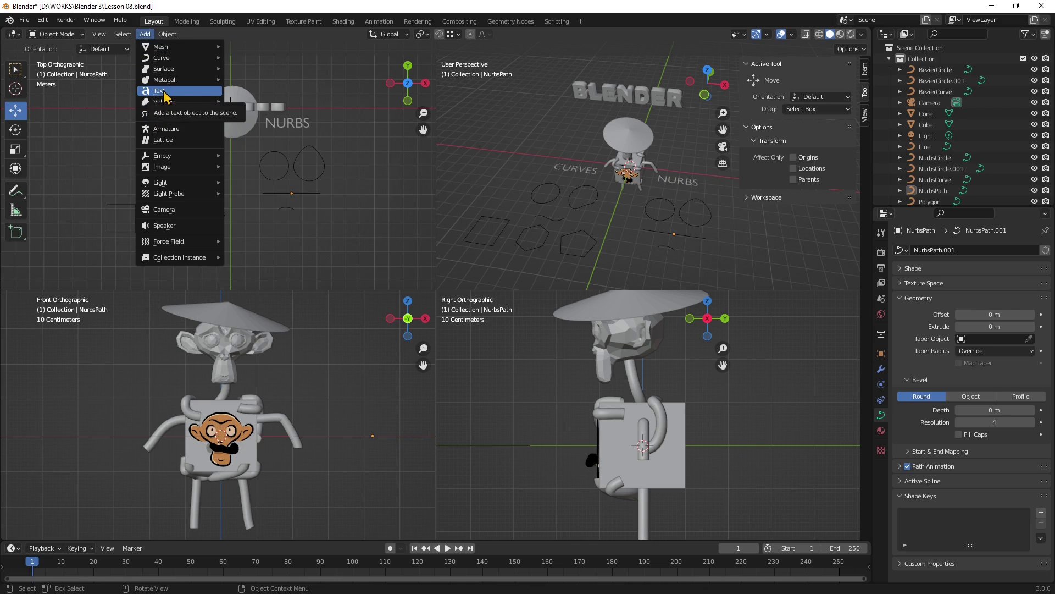
pyautogui.click(929, 124)
pyautogui.scroll(-3, 946, 126)
pyautogui.scroll(-2, 944, 125)
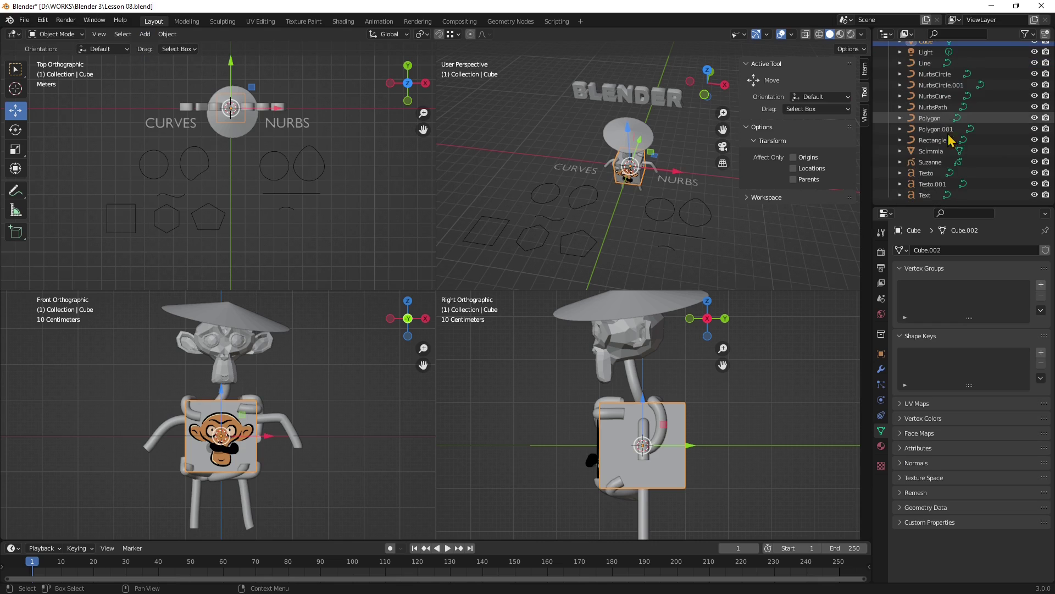
pyautogui.click(935, 174)
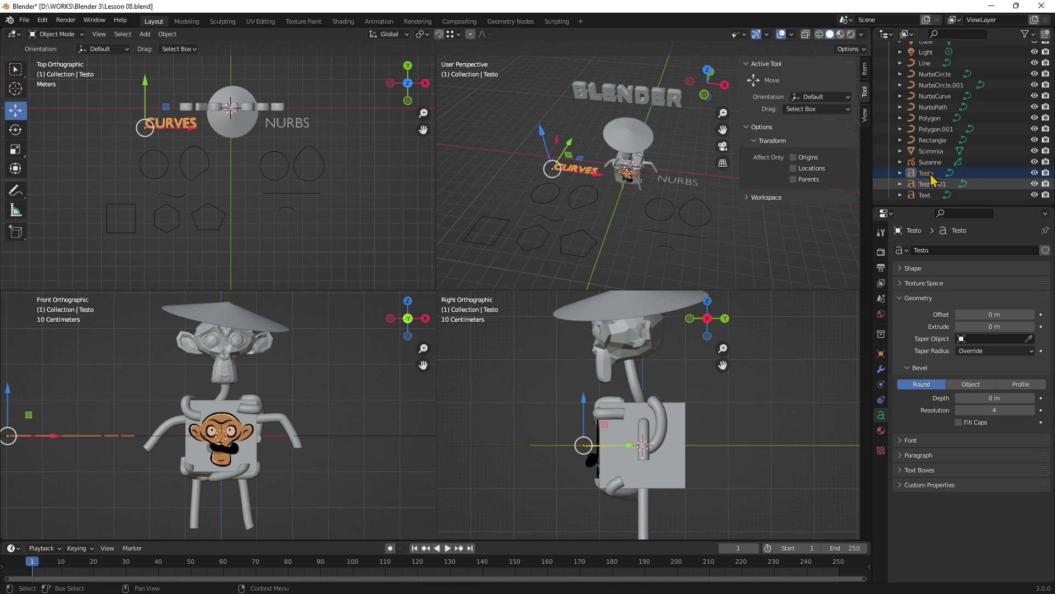
pyautogui.scroll(5, 942, 156)
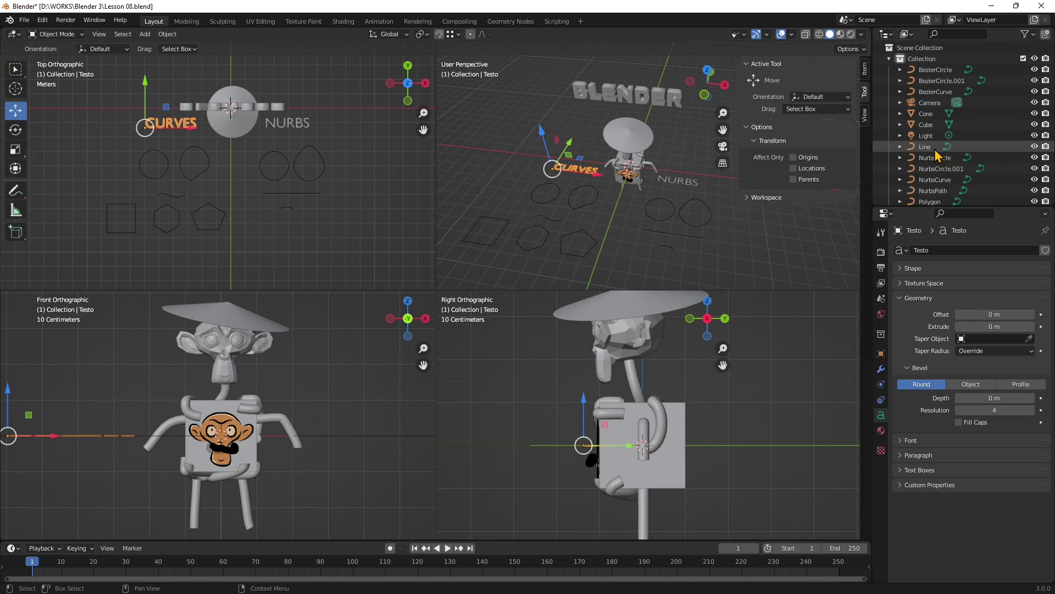
# - Compare how the undeformed NURBS circle, the undeformed Bezier circle and the NURBS label are represented in the outliner
pyautogui.click(276, 182)
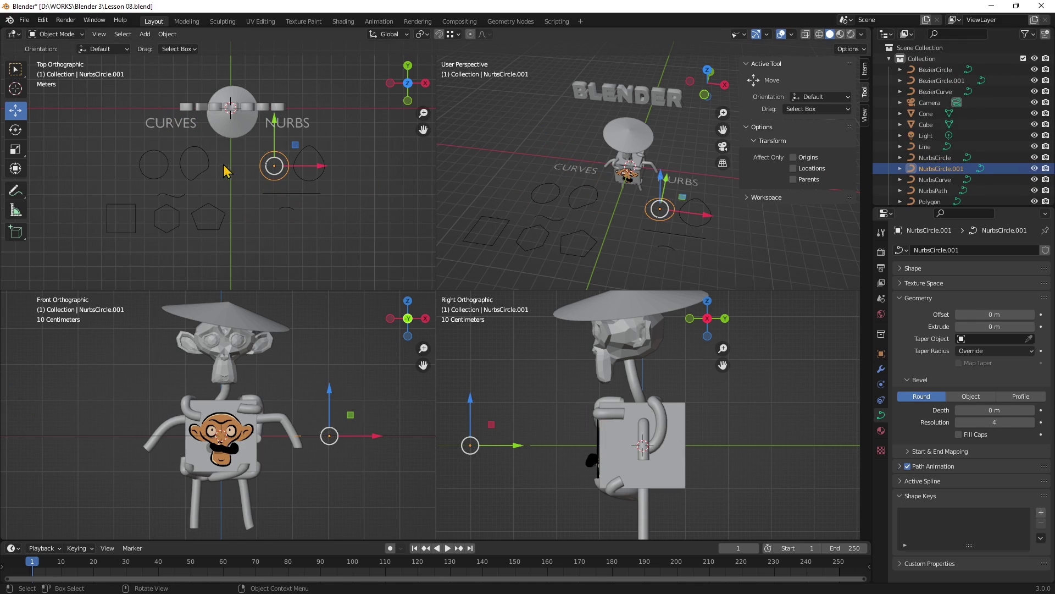
pyautogui.click(166, 174)
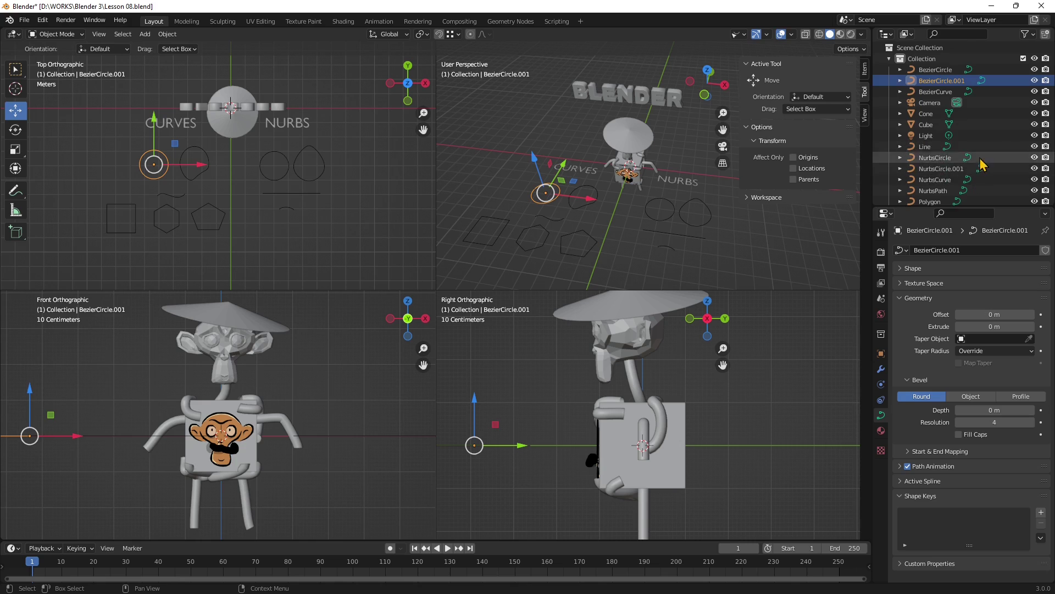
pyautogui.scroll(-5, 980, 159)
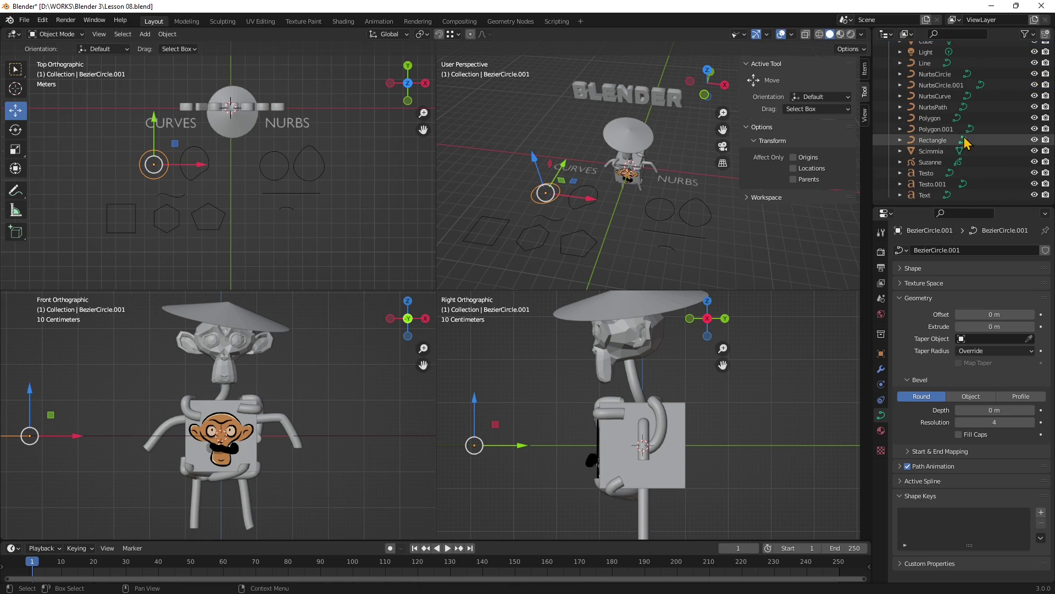
pyautogui.click(967, 185)
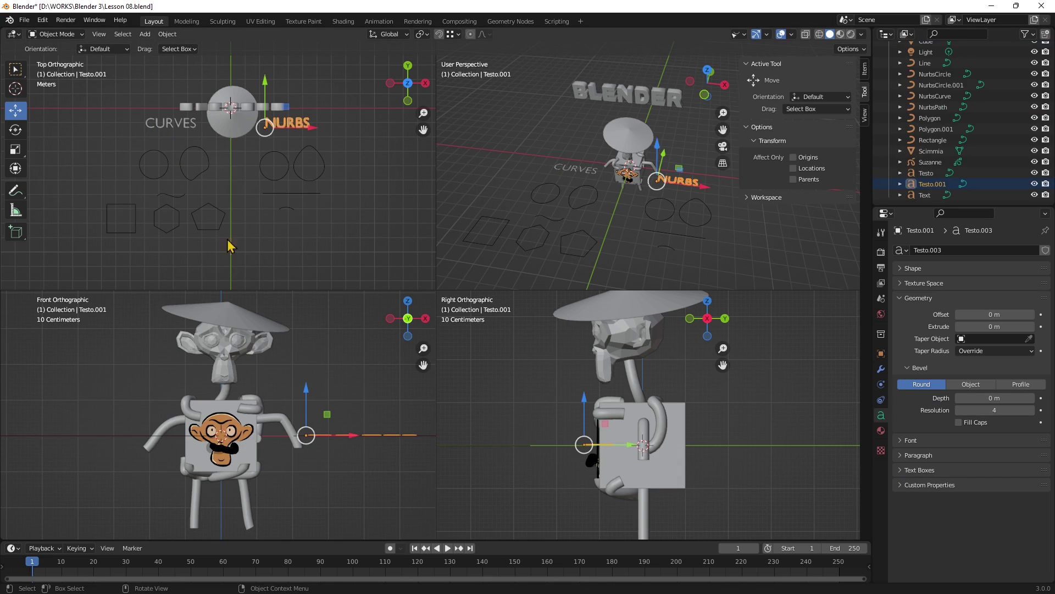
pyautogui.click(298, 234)
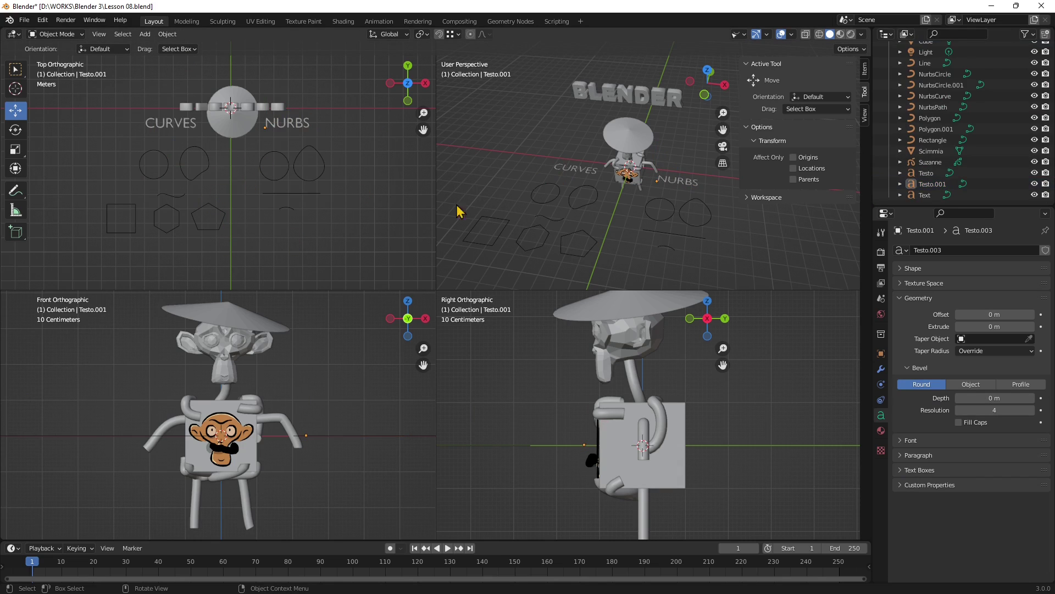
# - Inspect the Suzanne grease pencil object on the cube and its Lines and Fills layers
pyautogui.moveTo(639, 211); pyautogui.dragTo(646, 200, button='middle')
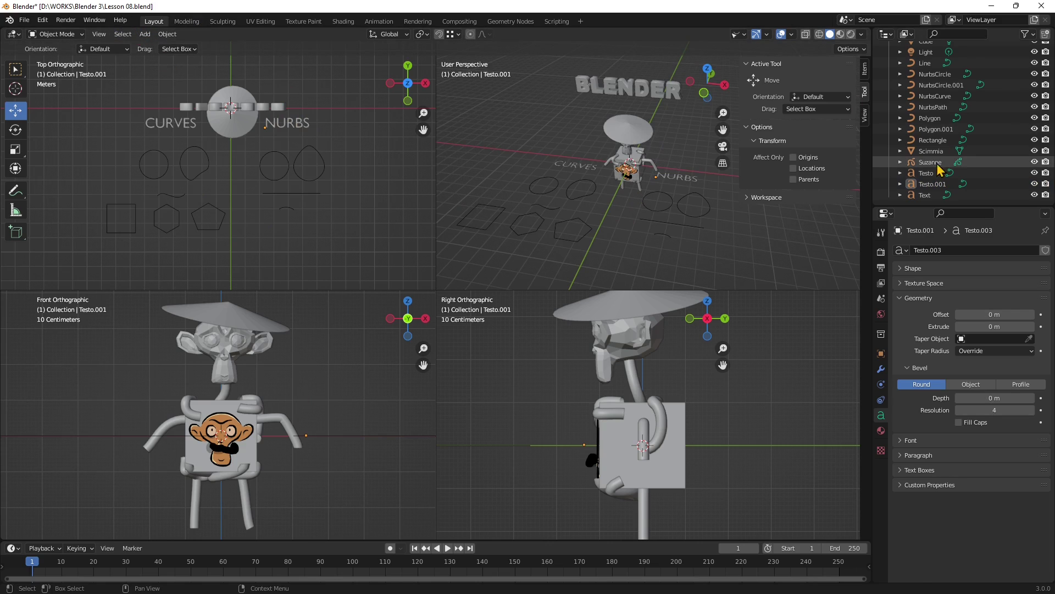
pyautogui.click(929, 163)
pyautogui.click(900, 162)
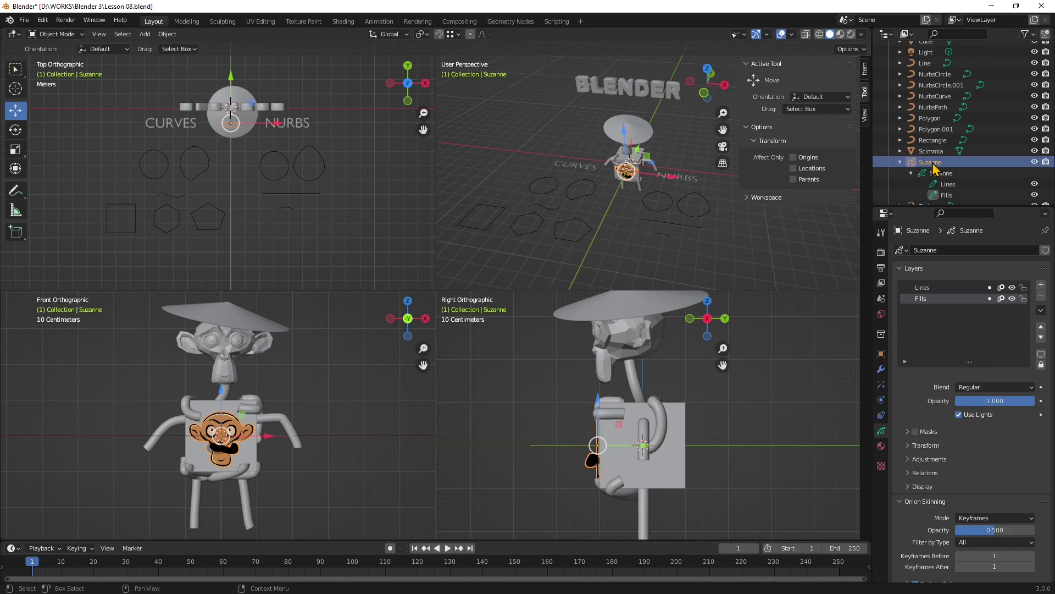
pyautogui.click(901, 162)
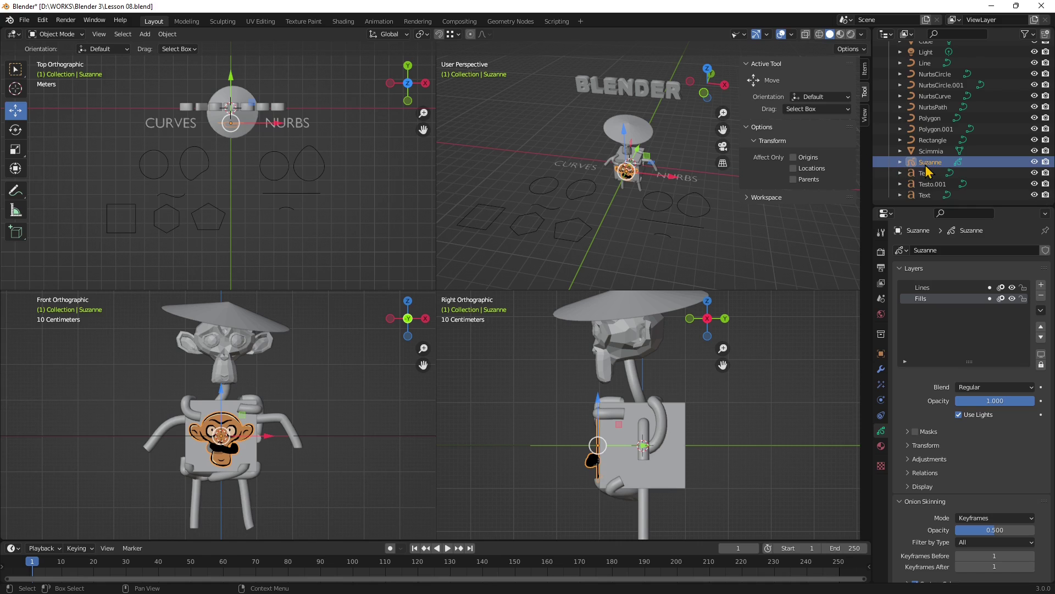
pyautogui.scroll(6, 623, 175)
pyautogui.moveTo(616, 176); pyautogui.dragTo(495, 151, button='middle')
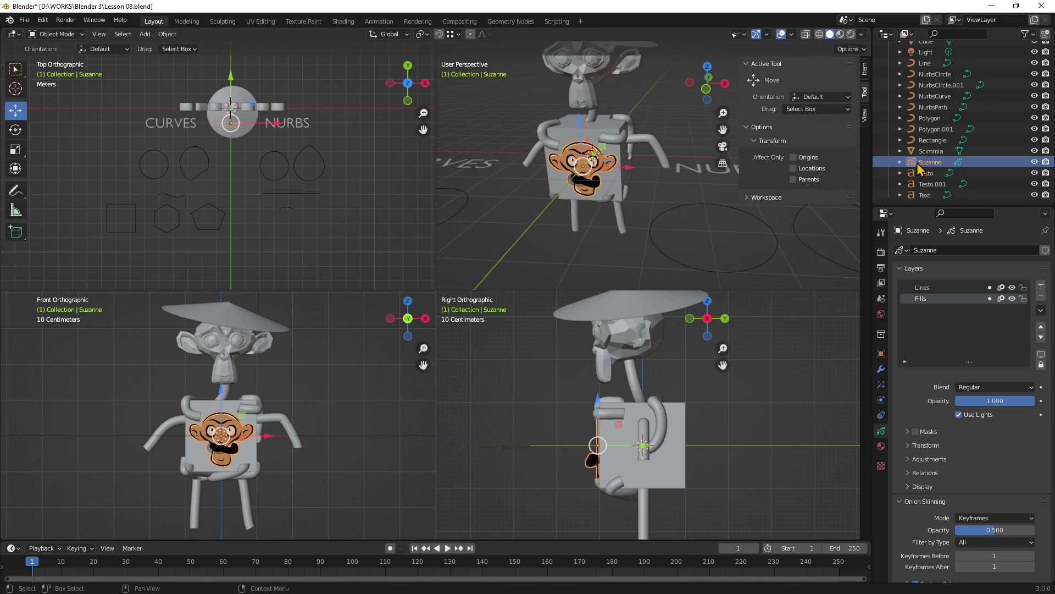
# - Add a grease pencil Stroke object with a 1 m radius at the world origin
pyautogui.click(145, 35)
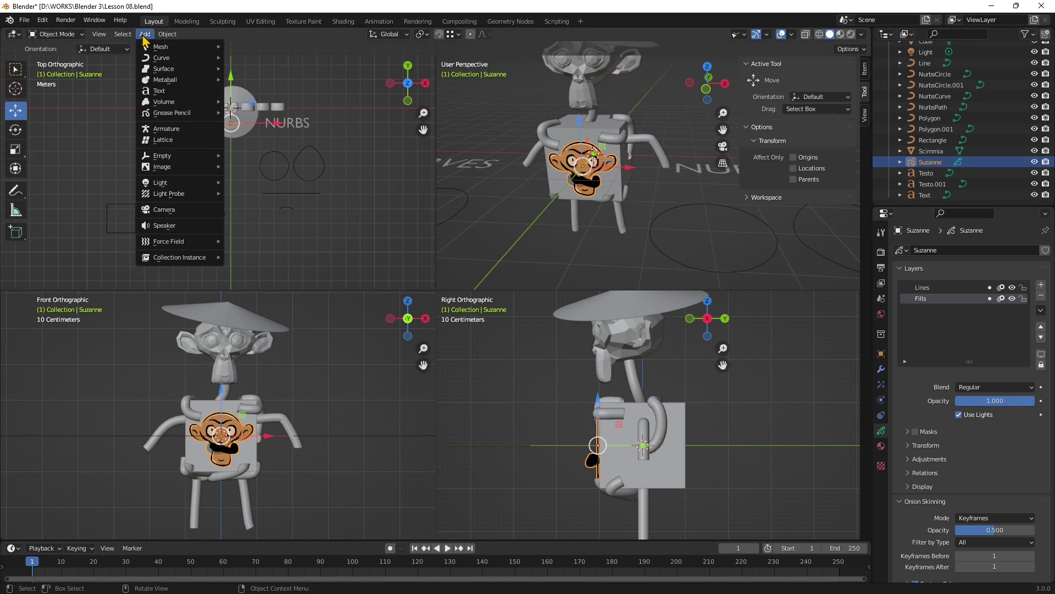
pyautogui.moveTo(168, 116)
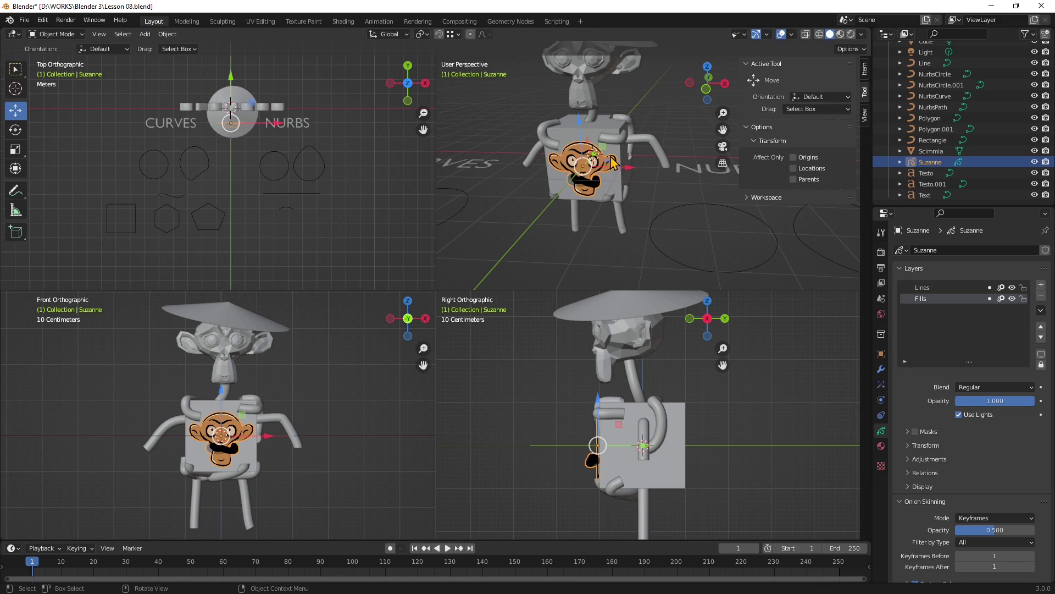
pyautogui.click(145, 34)
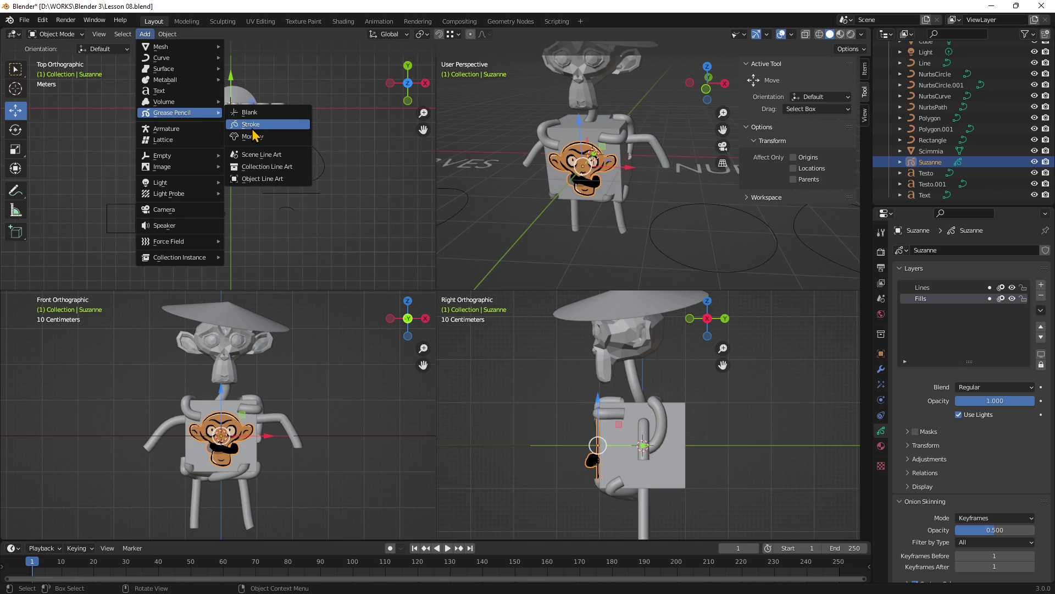
pyautogui.click(251, 126)
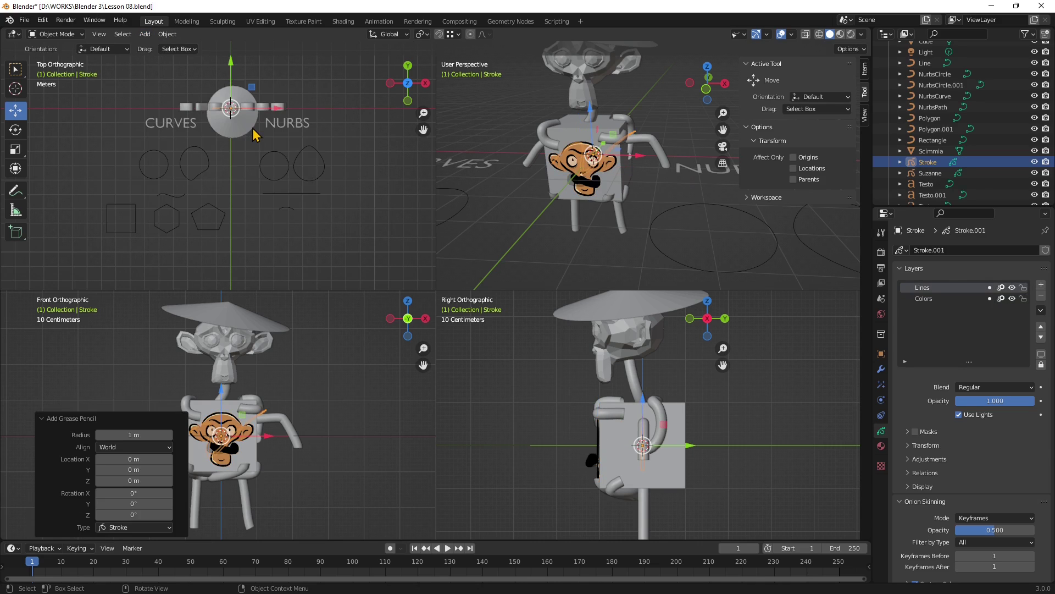
# - Move the grease pencil stroke -2.8276 m along the Y axis, in front of the cube
pyautogui.moveTo(577, 159); pyautogui.dragTo(610, 130, button='middle')
pyautogui.press('g')
pyautogui.press('y')
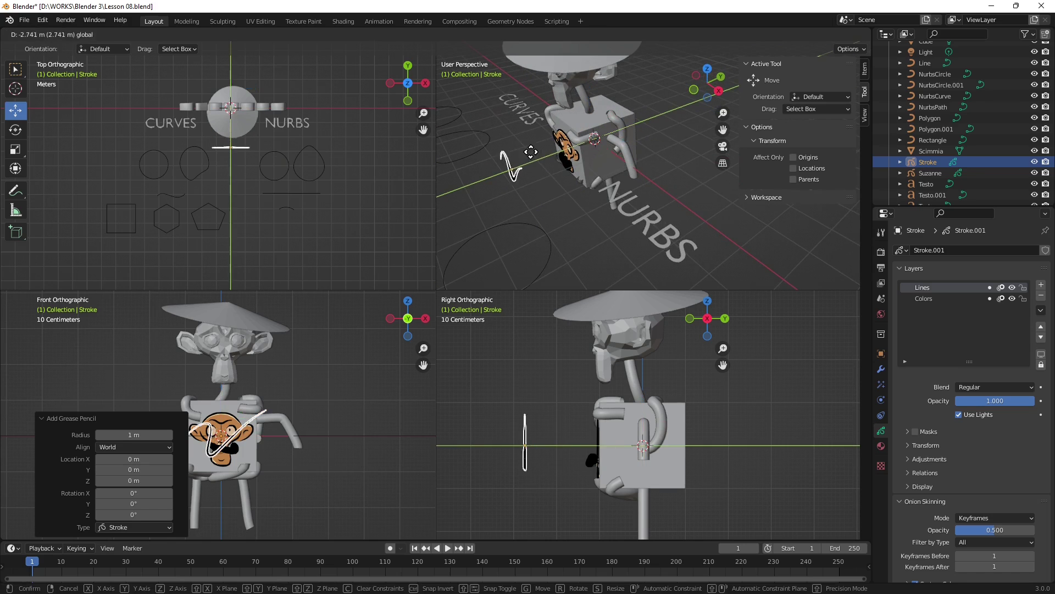
pyautogui.click(520, 165)
pyautogui.moveTo(525, 192)
pyautogui.mouseDown(button='middle')
pyautogui.moveTo(497, 226)
pyautogui.moveTo(528, 255)
pyautogui.moveTo(573, 190)
pyautogui.mouseUp(button='middle')
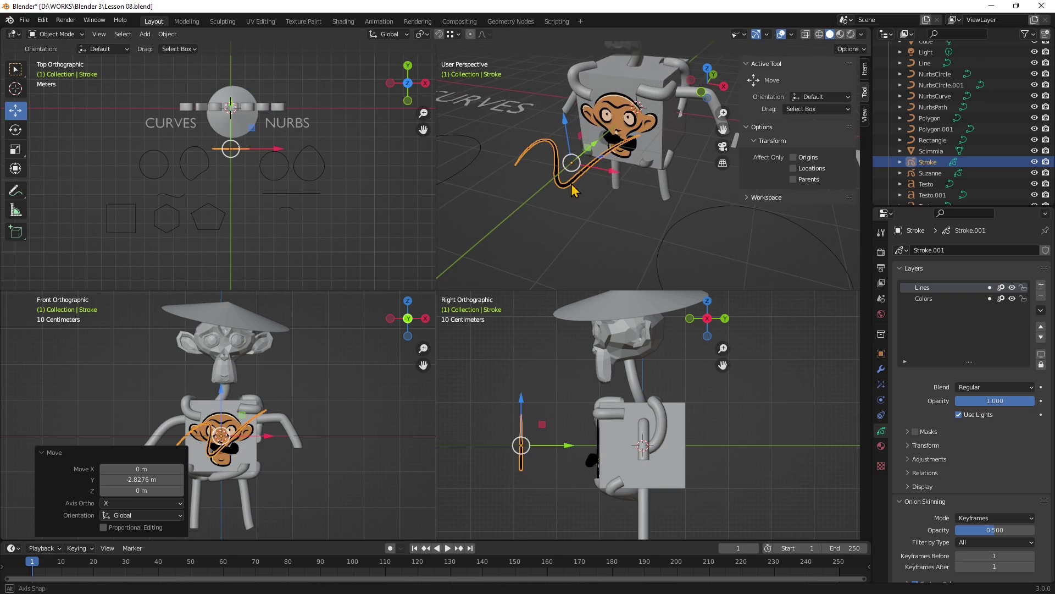
# - Compare the grease pencil stroke with the curve objects, including the NURBS circle and the pentagon
pyautogui.click(698, 219)
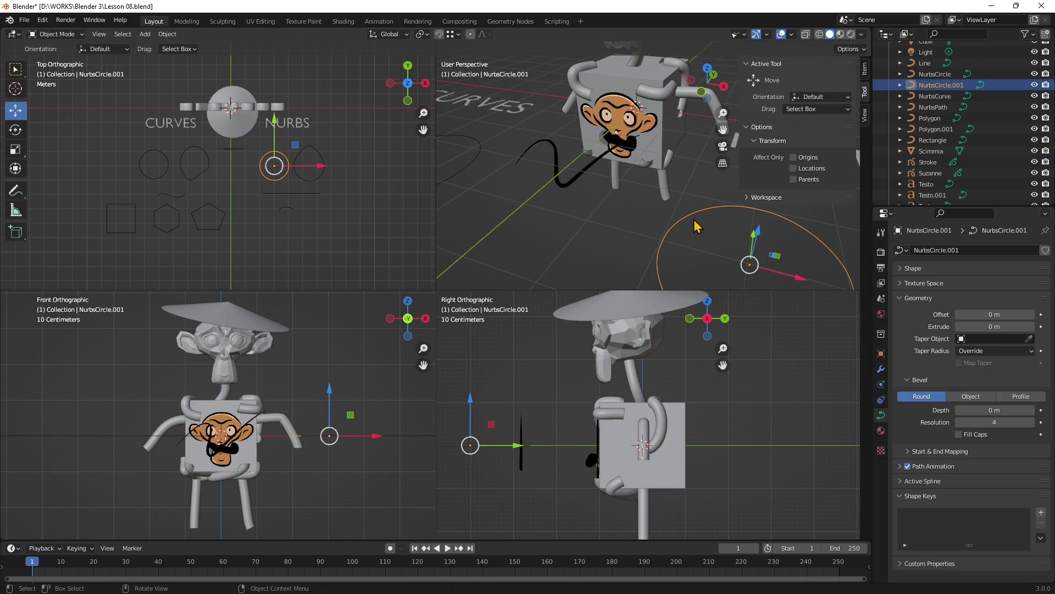
pyautogui.click(562, 188)
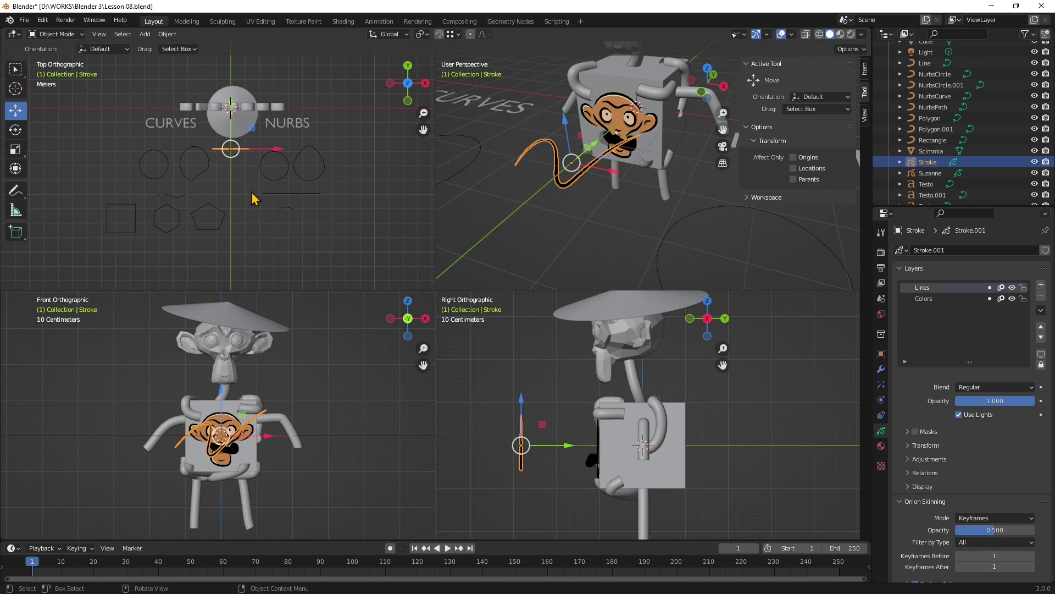
pyautogui.click(253, 194)
pyautogui.click(559, 165)
pyautogui.click(178, 196)
pyautogui.click(171, 219)
pyautogui.click(223, 218)
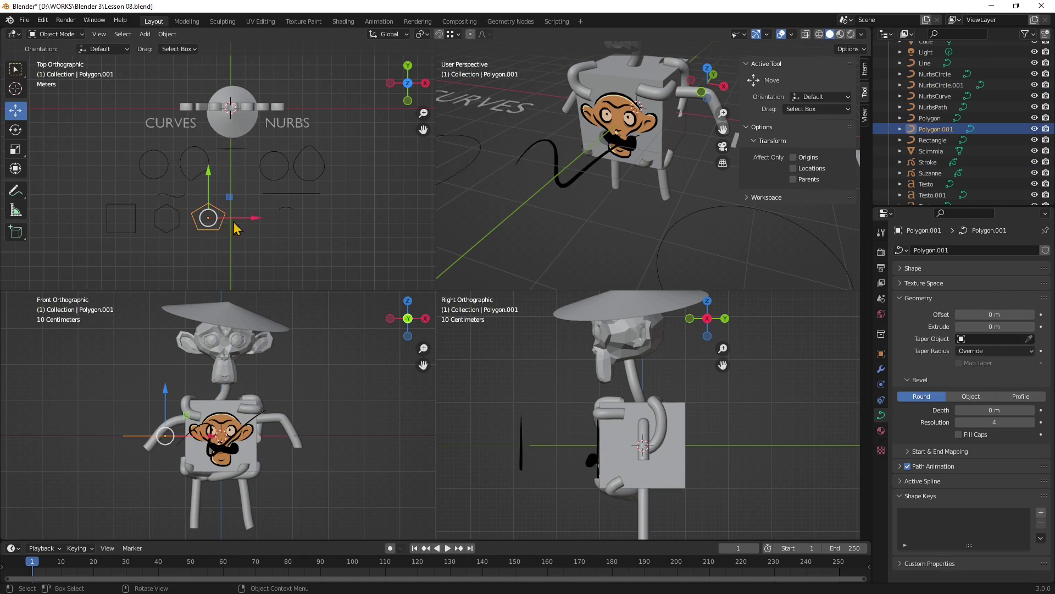
pyautogui.click(270, 180)
pyautogui.click(222, 149)
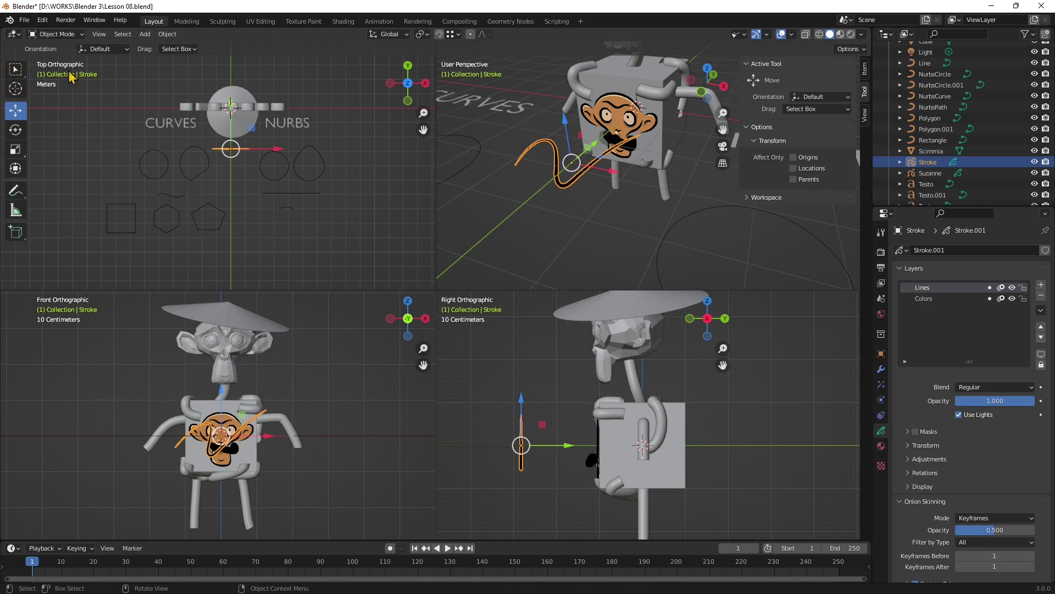
# - Enter Edit Mode on the grease pencil stroke and move one of its points along the X axis
pyautogui.click(55, 34)
pyautogui.click(65, 59)
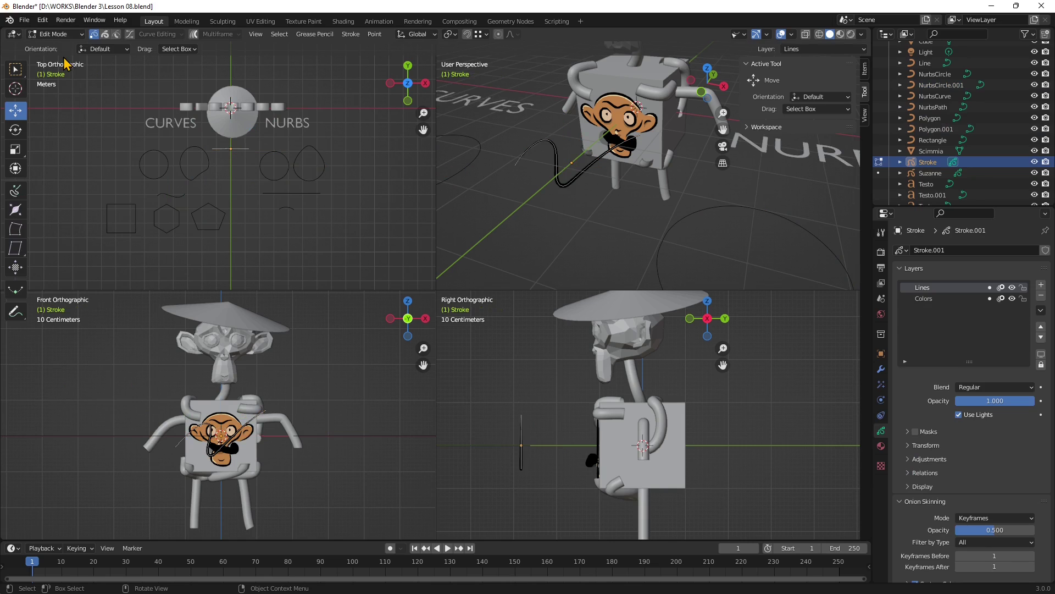
pyautogui.click(556, 163)
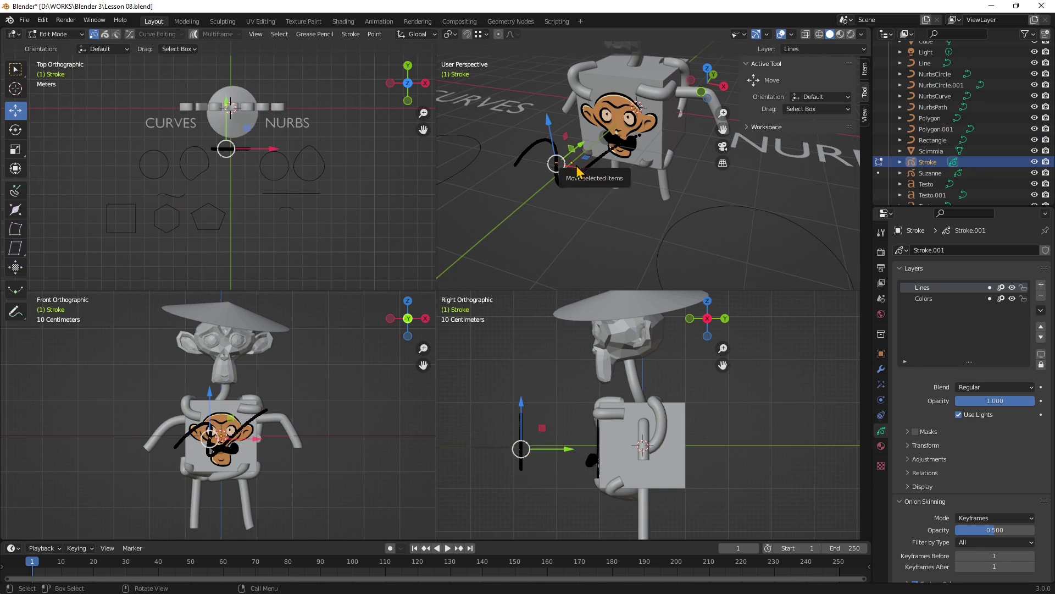
pyautogui.moveTo(581, 167)
pyautogui.mouseDown()
pyautogui.moveTo(593, 168)
pyautogui.moveTo(569, 164)
pyautogui.moveTo(603, 173)
pyautogui.mouseUp()
pyautogui.click(556, 162)
pyautogui.click(555, 157)
# - Box-select groups of points on the grease pencil stroke and shift them sideways to distort the line
pyautogui.scroll(4, 545, 158)
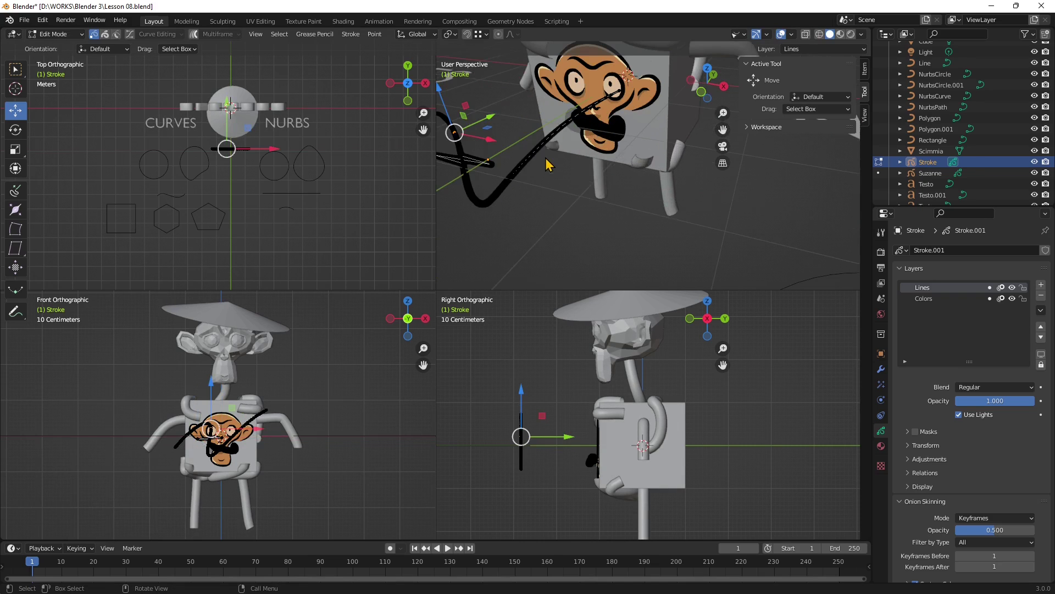
pyautogui.moveTo(501, 161)
pyautogui.mouseDown(button='middle')
pyautogui.moveTo(544, 164)
pyautogui.moveTo(534, 188)
pyautogui.mouseUp(button='middle')
pyautogui.scroll(3, 536, 164)
pyautogui.scroll(-2, 565, 159)
pyautogui.scroll(2, 544, 169)
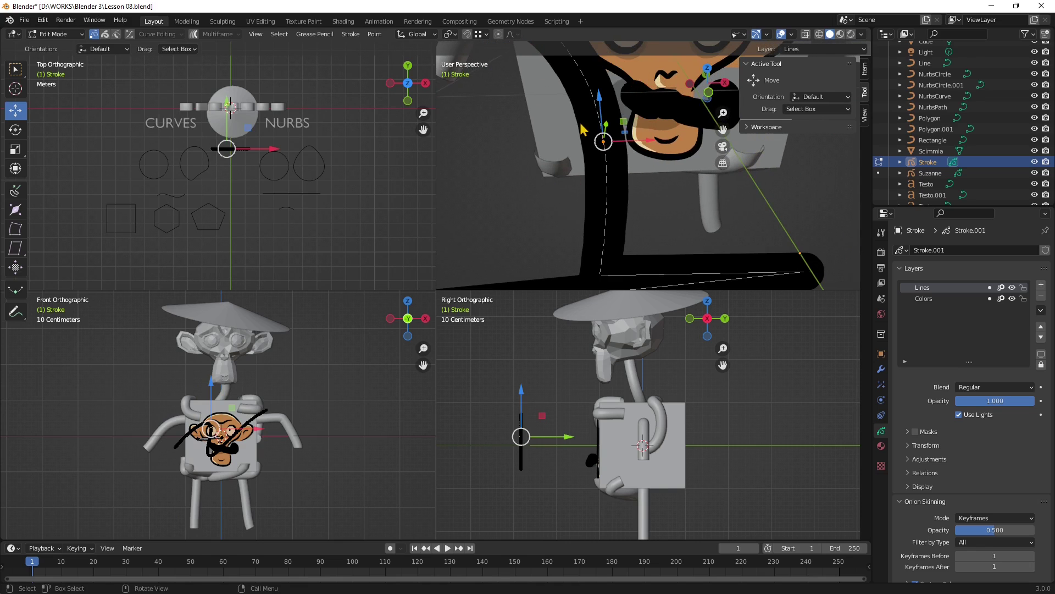
pyautogui.moveTo(557, 84); pyautogui.dragTo(619, 171)
pyautogui.scroll(-6, 621, 183)
pyautogui.scroll(6, 623, 188)
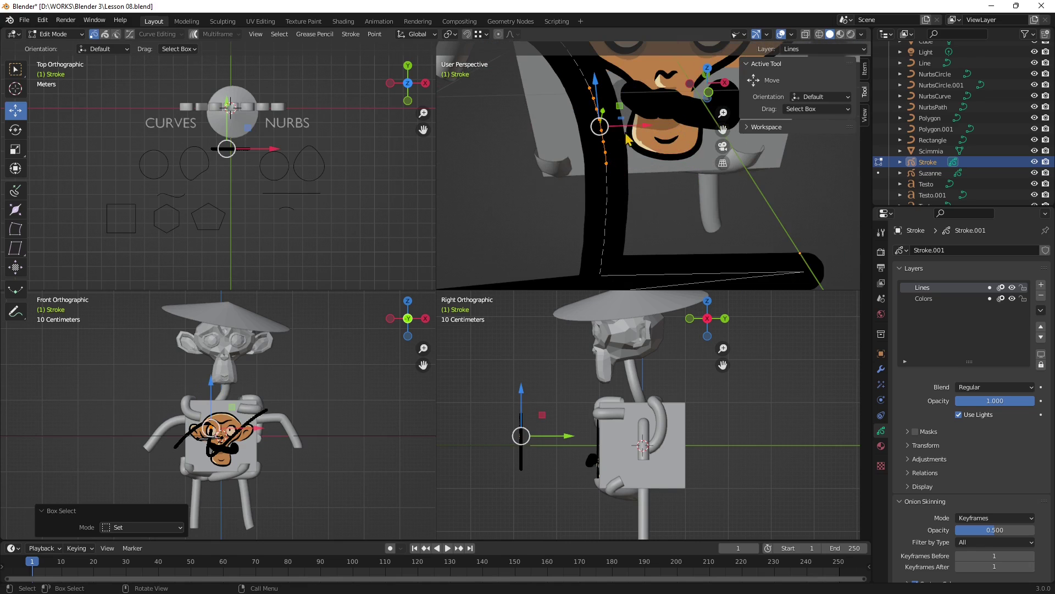
pyautogui.moveTo(638, 126)
pyautogui.mouseDown()
pyautogui.moveTo(721, 131)
pyautogui.moveTo(534, 130)
pyautogui.moveTo(559, 135)
pyautogui.mouseUp()
pyautogui.scroll(-6, 565, 142)
pyautogui.moveTo(627, 191); pyautogui.dragTo(614, 186, button='middle')
pyautogui.scroll(3, 614, 187)
pyautogui.moveTo(572, 195)
pyautogui.mouseDown()
pyautogui.moveTo(620, 227)
pyautogui.moveTo(683, 238)
pyautogui.mouseUp()
pyautogui.click(676, 242)
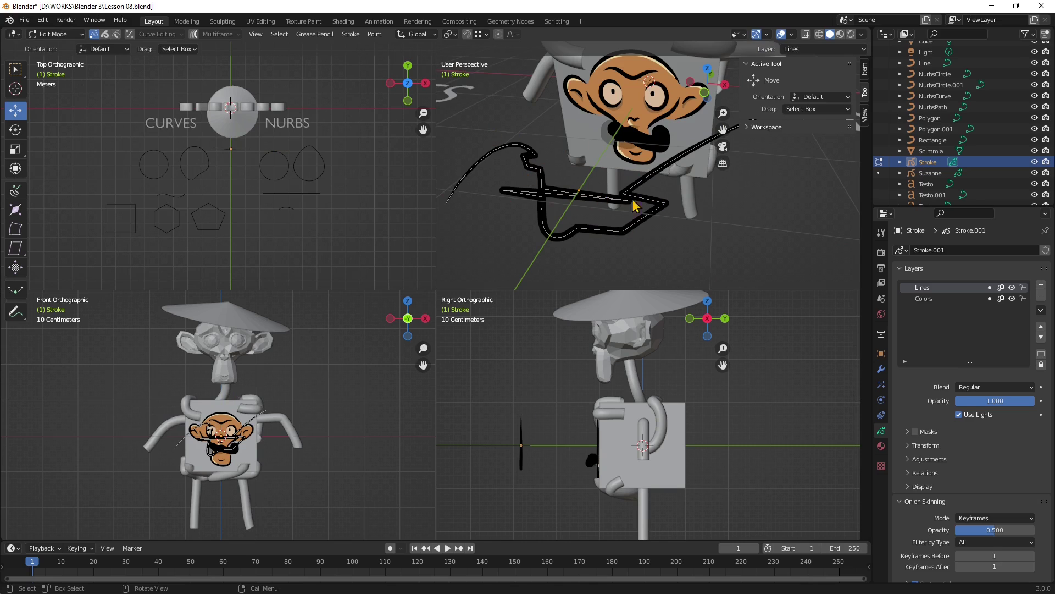
pyautogui.click(542, 177)
# - In Draw Mode, set the pencil radius to 194 px and strength to 0.948, and draw a looped freehand stroke beside the NURBS curves
pyautogui.click(58, 35)
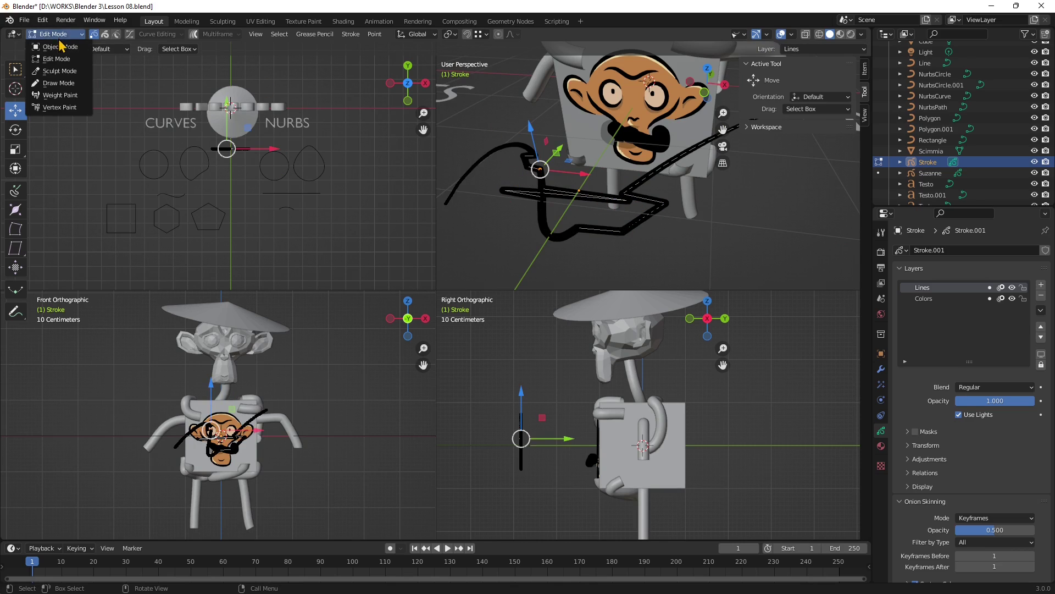
pyautogui.click(57, 59)
pyautogui.click(47, 35)
pyautogui.click(58, 83)
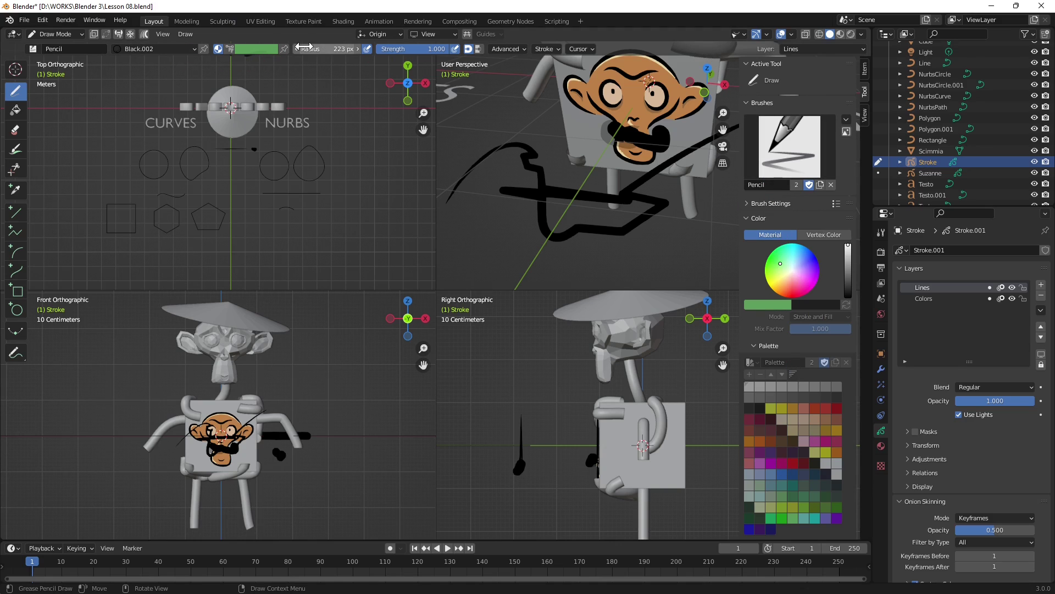
pyautogui.moveTo(304, 46); pyautogui.dragTo(302, 47)
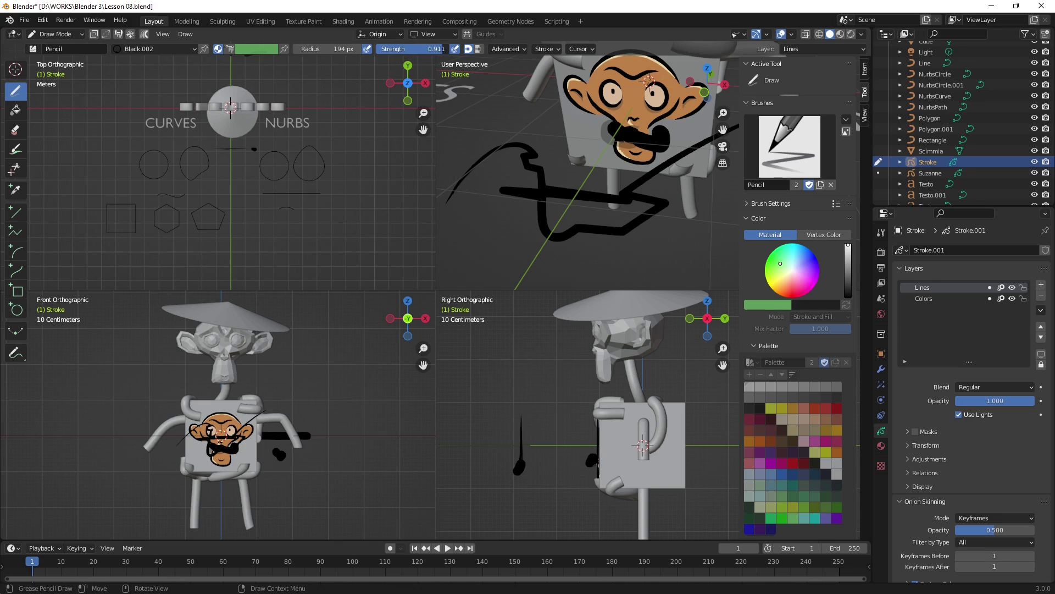
pyautogui.moveTo(306, 201)
pyautogui.mouseDown()
pyautogui.moveTo(379, 176)
pyautogui.moveTo(366, 208)
pyautogui.mouseUp()
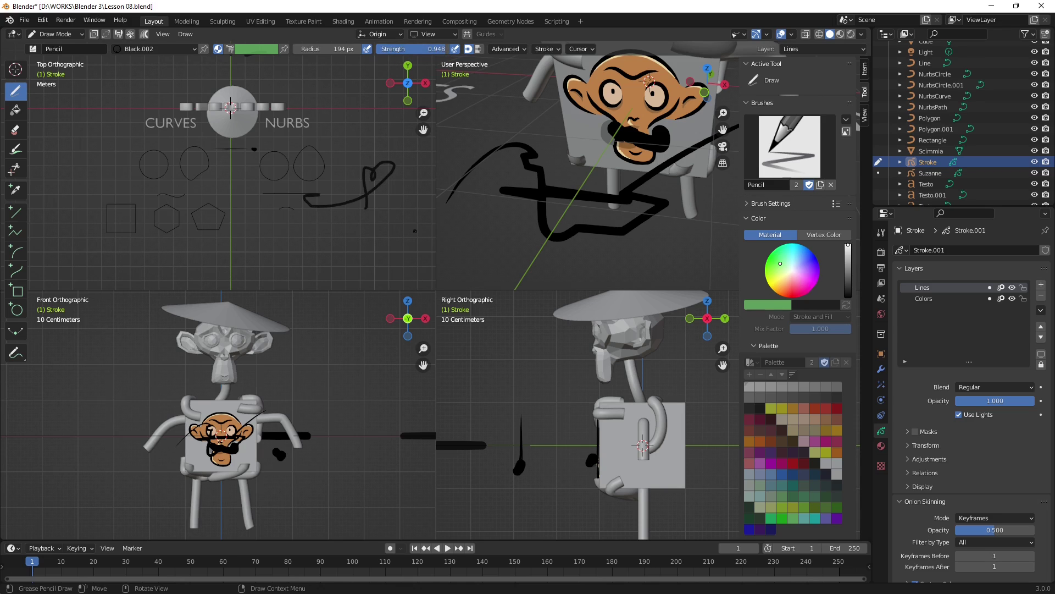
pyautogui.moveTo(510, 207); pyautogui.dragTo(710, 209, button='middle')
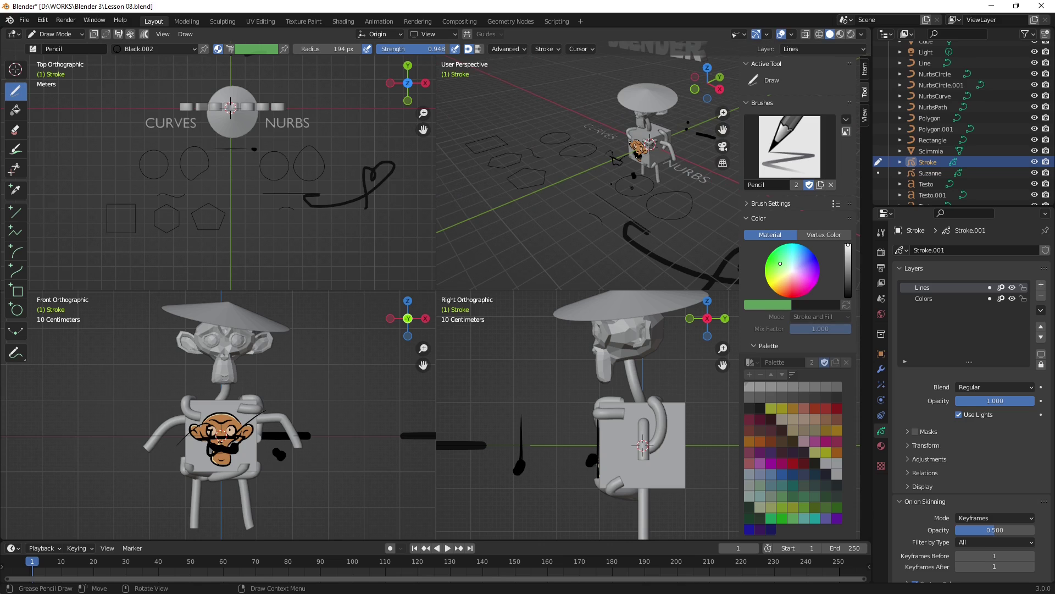
pyautogui.moveTo(588, 209); pyautogui.dragTo(432, 172, button='middle')
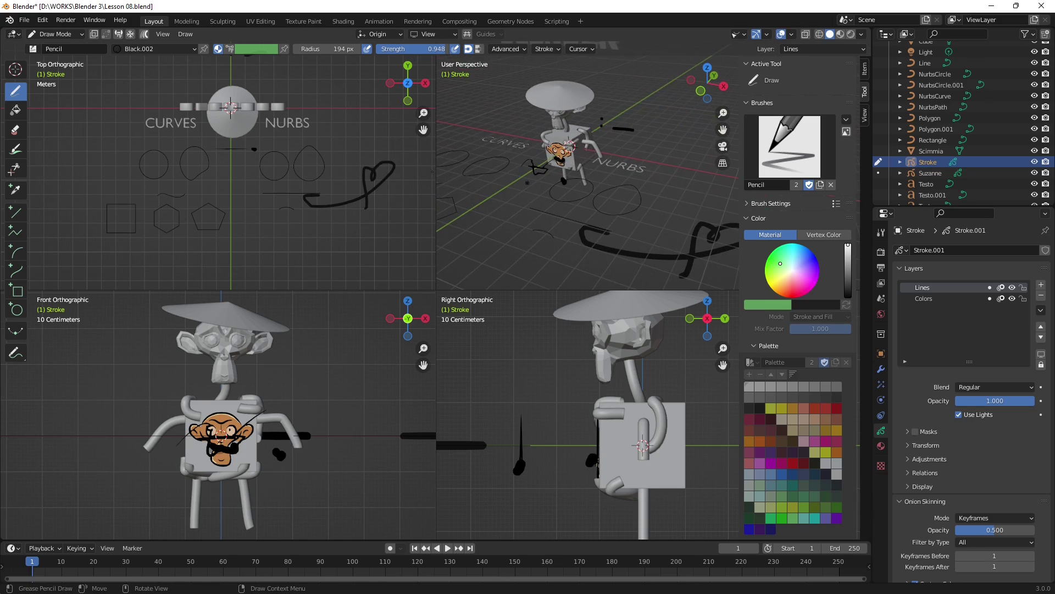
# - Draw a straight, slightly slanted grease pencil line below the freehand stroke with the Line tool
pyautogui.click(19, 214)
pyautogui.moveTo(288, 256); pyautogui.dragTo(364, 242)
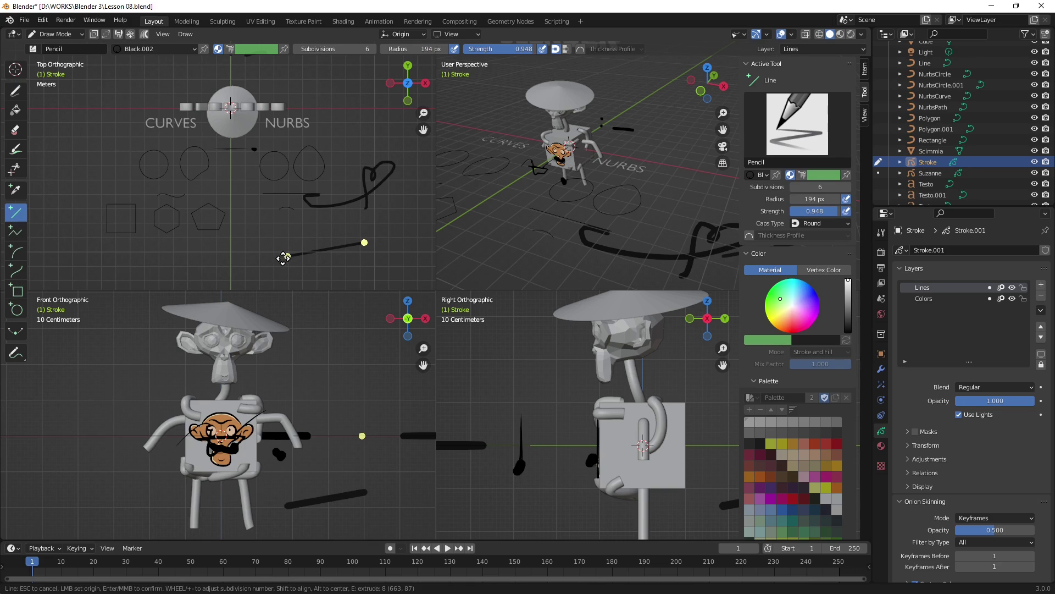
pyautogui.middleClick(585, 236)
pyautogui.moveTo(586, 237)
pyautogui.mouseDown(button='middle')
pyautogui.moveTo(613, 245)
pyautogui.moveTo(603, 172)
pyautogui.moveTo(497, 217)
pyautogui.moveTo(561, 209)
pyautogui.moveTo(555, 220)
pyautogui.mouseUp(button='middle')
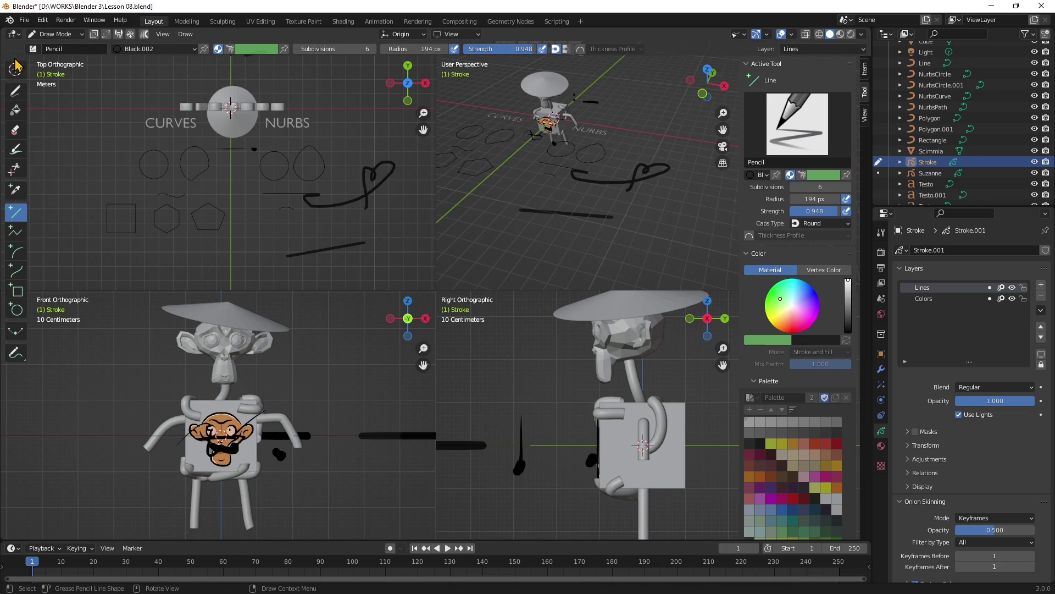
# - Erase the straight line, the original stroke near the cube, and the tail of the looped freehand stroke
pyautogui.click(15, 130)
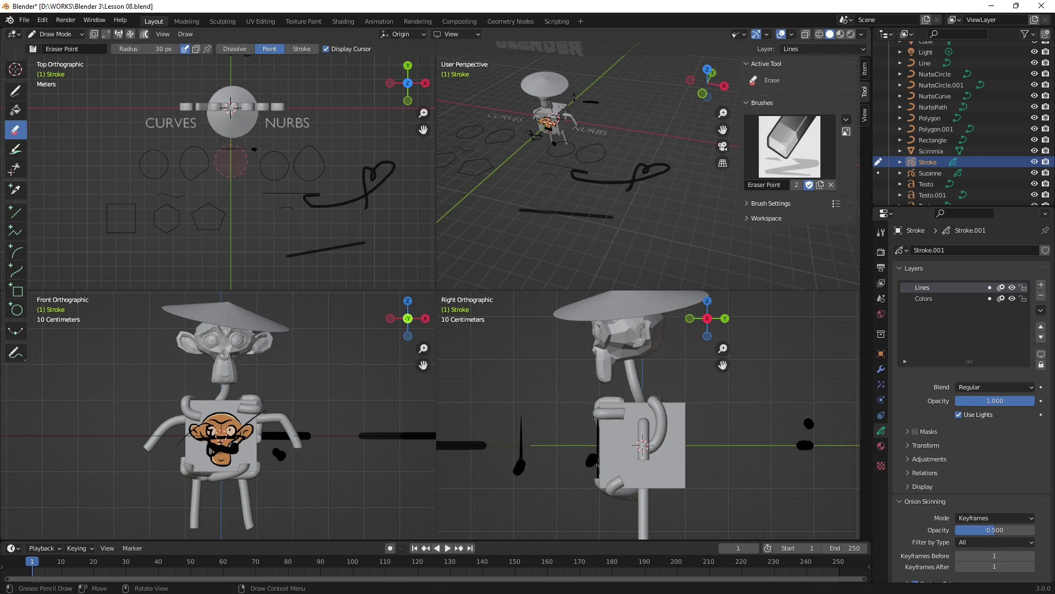
pyautogui.moveTo(532, 211); pyautogui.dragTo(629, 216)
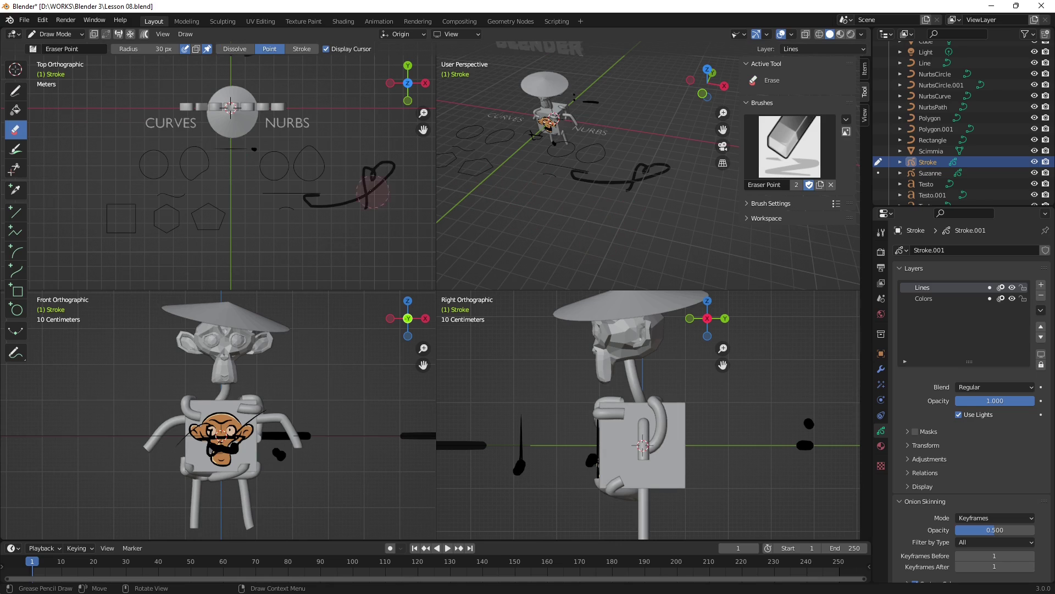
pyautogui.moveTo(301, 214); pyautogui.dragTo(308, 204)
pyautogui.moveTo(245, 156); pyautogui.dragTo(254, 148)
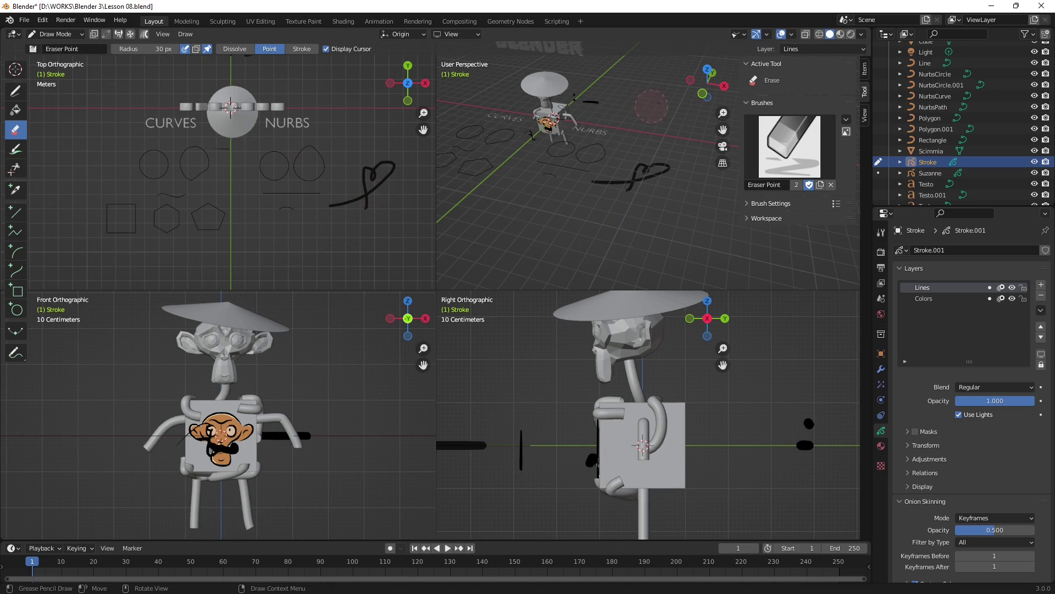
pyautogui.moveTo(539, 139); pyautogui.dragTo(549, 138)
pyautogui.moveTo(553, 125)
pyautogui.mouseDown(button='middle')
pyautogui.moveTo(574, 103)
pyautogui.moveTo(566, 98)
pyautogui.mouseUp(button='middle')
pyautogui.moveTo(566, 98); pyautogui.dragTo(623, 144)
pyautogui.moveTo(586, 221); pyautogui.dragTo(600, 159, button='middle')
pyautogui.scroll(3, 560, 211)
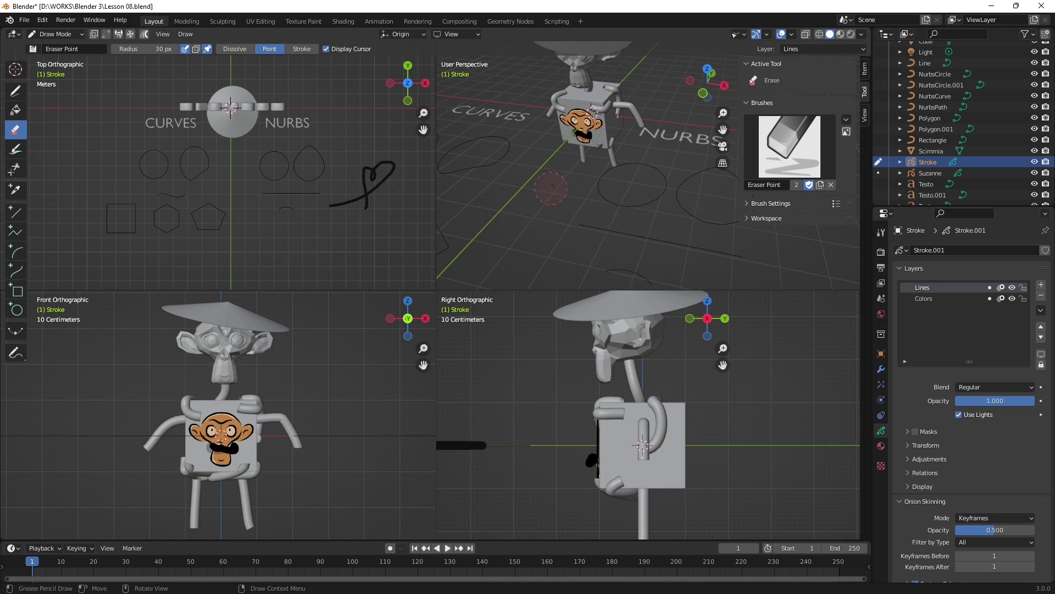
# - Return to Object Mode and add a text object with a 2.51 m radius at the world origin
pyautogui.hotkey('ctrl', 'Tab')
pyautogui.scroll(1, 247, 148)
pyautogui.scroll(-3, 217, 162)
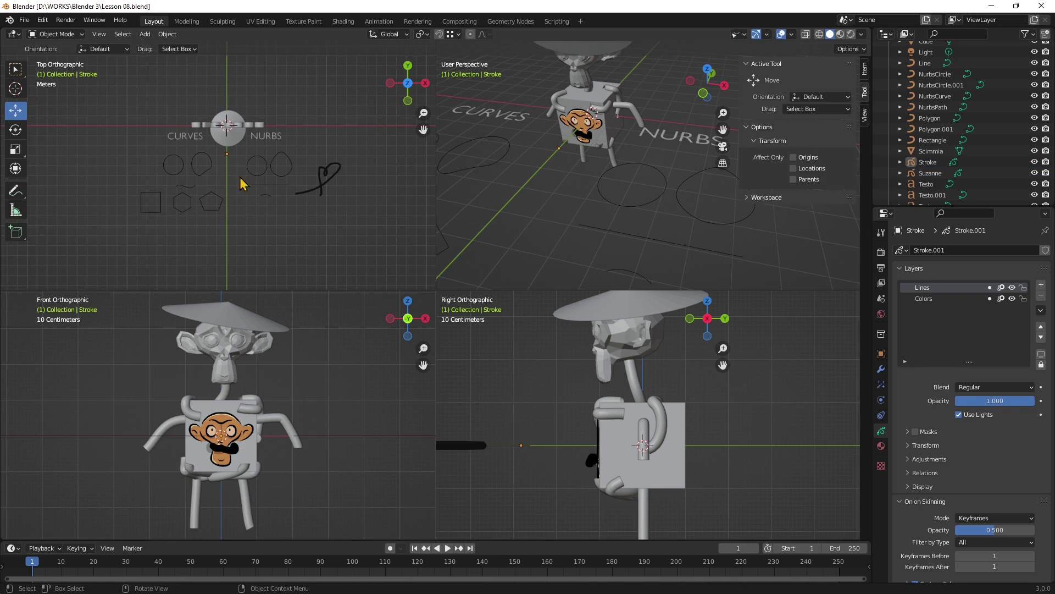
pyautogui.click(145, 34)
pyautogui.click(159, 91)
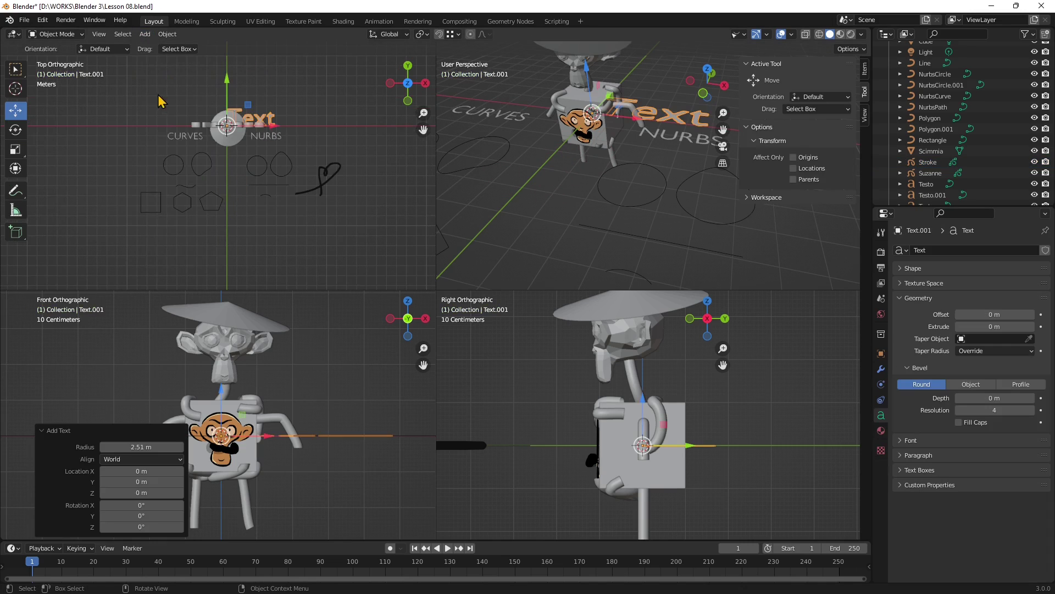
# - Move the new text 7.6777 m along X and -1.4973 m along Y, above the freehand heart stroke
pyautogui.scroll(3, 275, 123)
pyautogui.keyDown('shift'); pyautogui.moveTo(287, 159); pyautogui.dragTo(200, 202, button='middle'); pyautogui.keyUp('shift')
pyautogui.moveTo(169, 118); pyautogui.dragTo(304, 148)
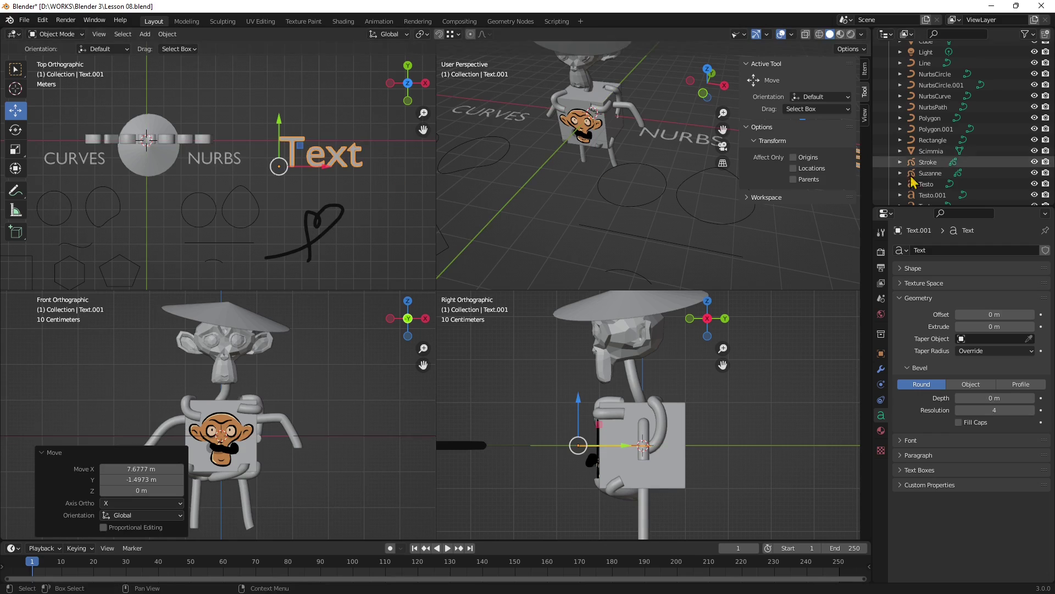
# - Replace the new text object's content with "Grease" in Edit Mode and return to Object Mode
pyautogui.click(49, 35)
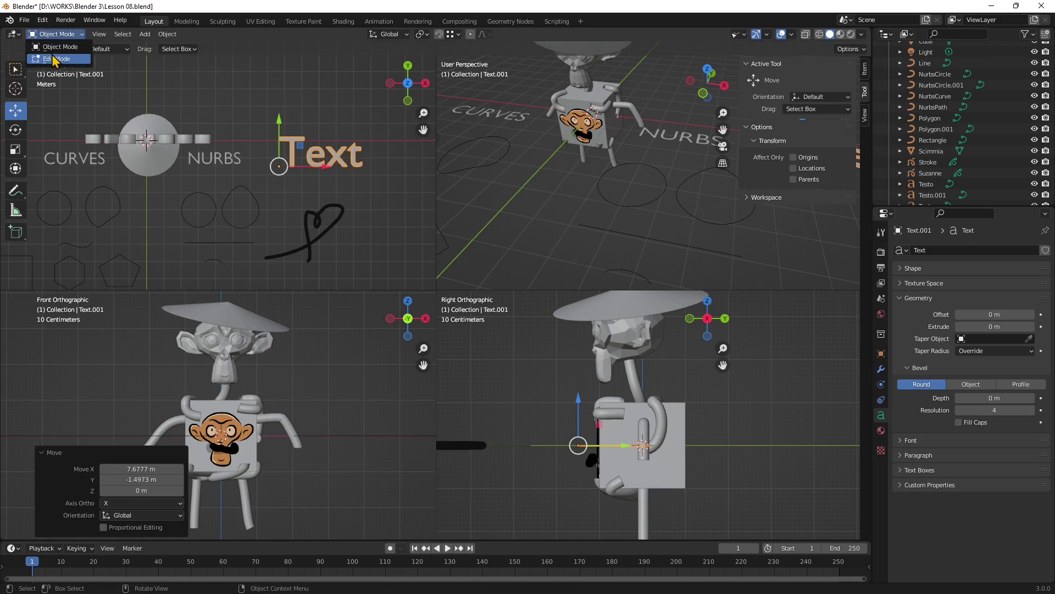
pyautogui.click(55, 58)
pyautogui.press('BackSpace')
pyautogui.press('BackSpace')
pyautogui.press('BackSpace')
pyautogui.press('BackSpace')
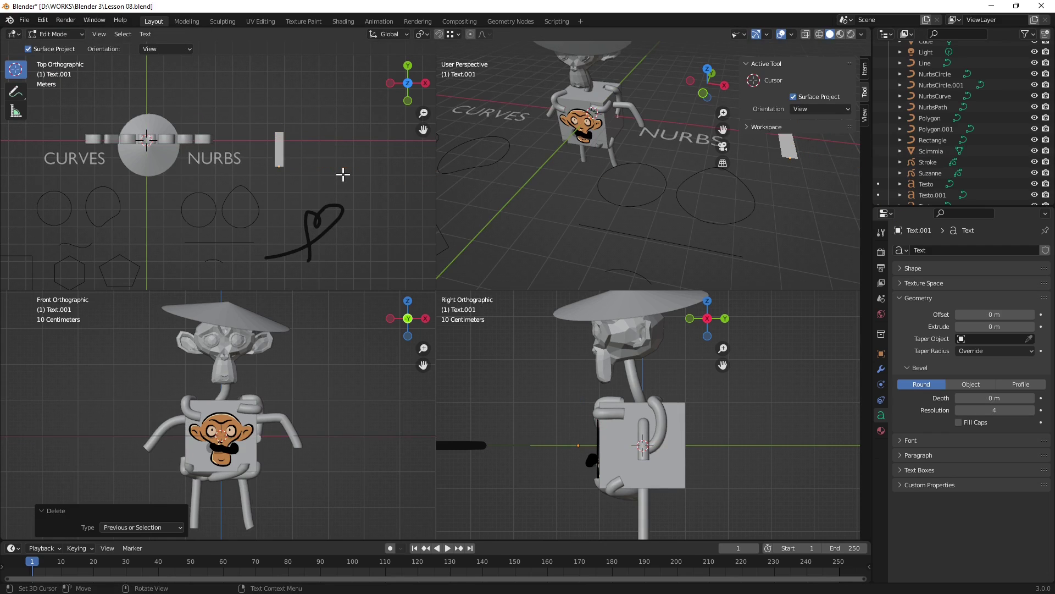
pyautogui.write('Greasee')
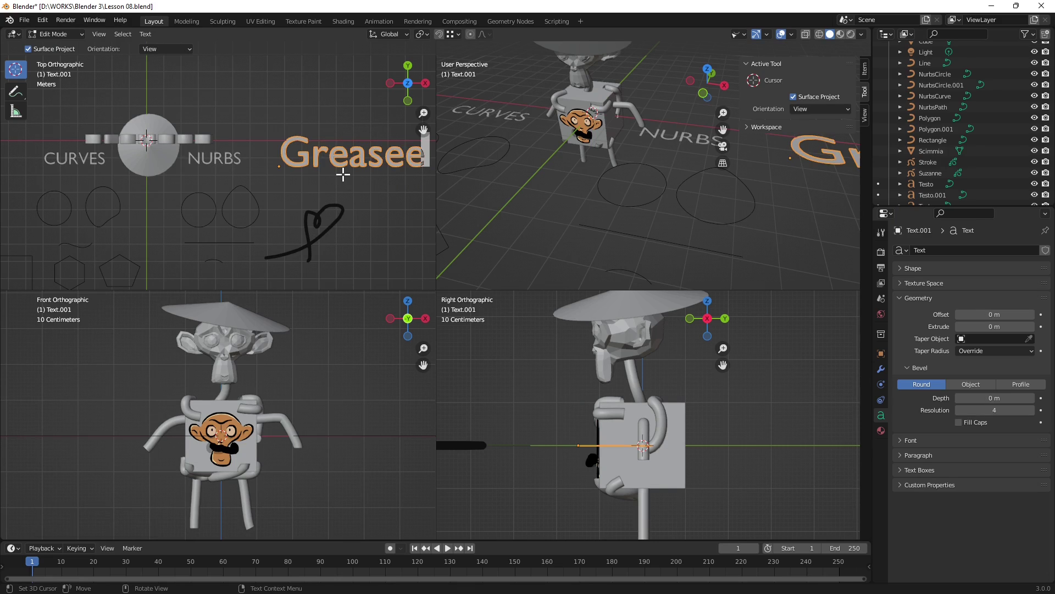
pyautogui.press('BackSpace')
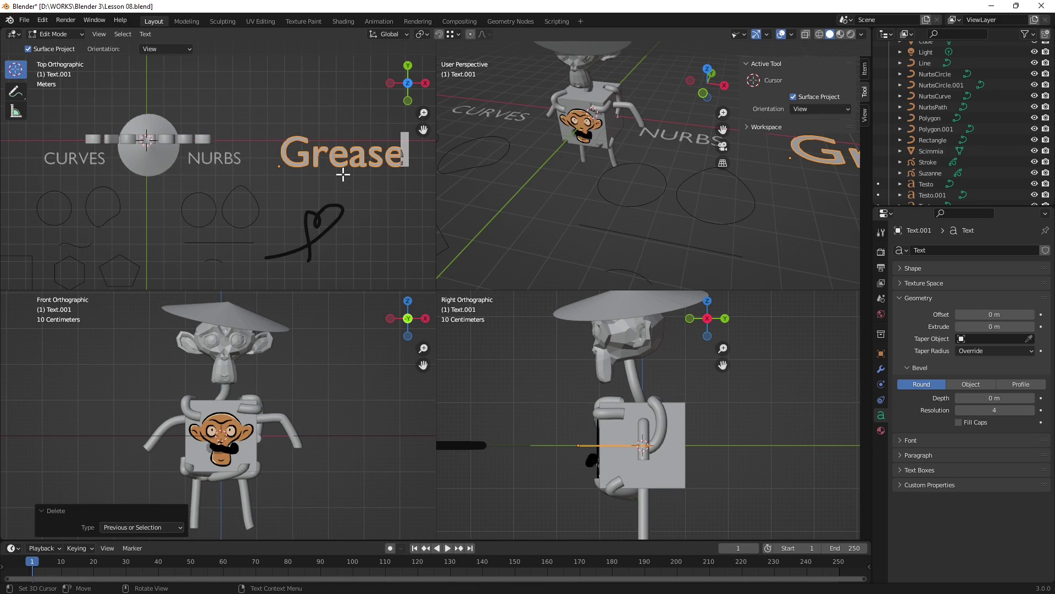
pyautogui.click(342, 158)
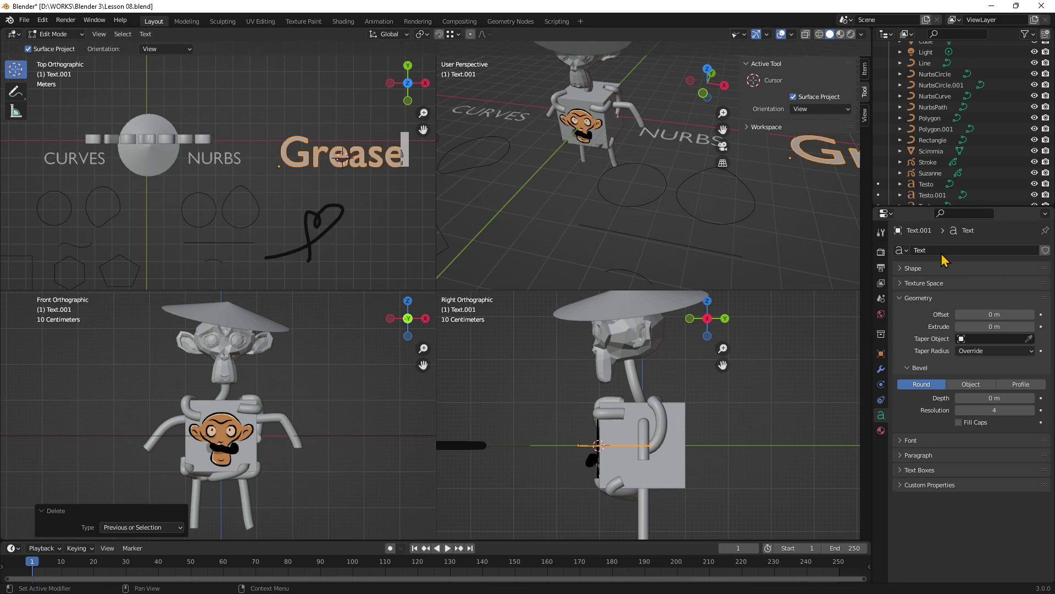
pyautogui.press('Tab')
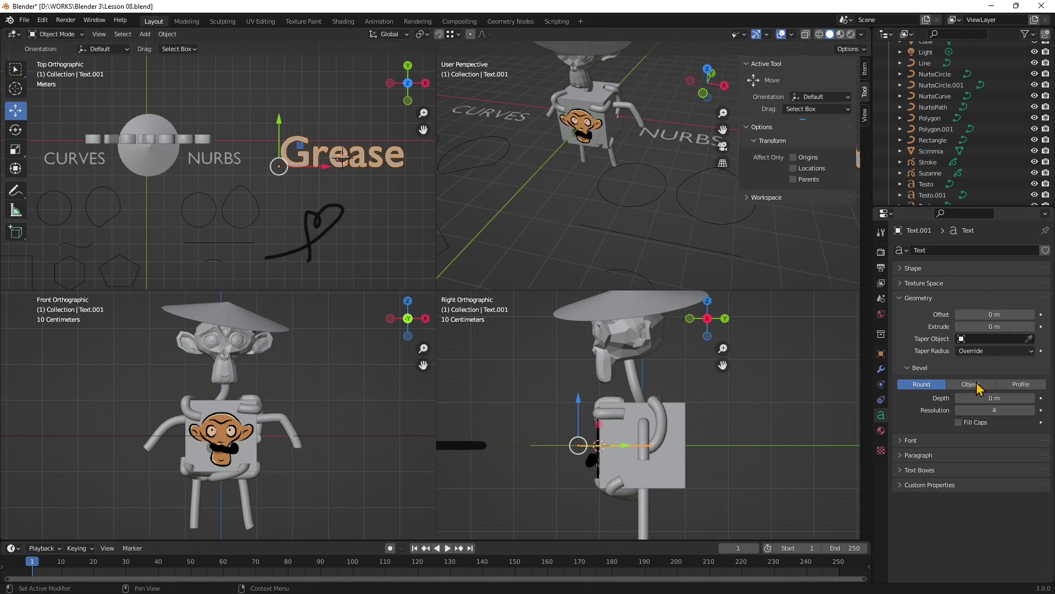
# - Set the "Grease" text's preview resolution to 13 in its shape settings and examine the letter outlines up close
pyautogui.click(928, 268)
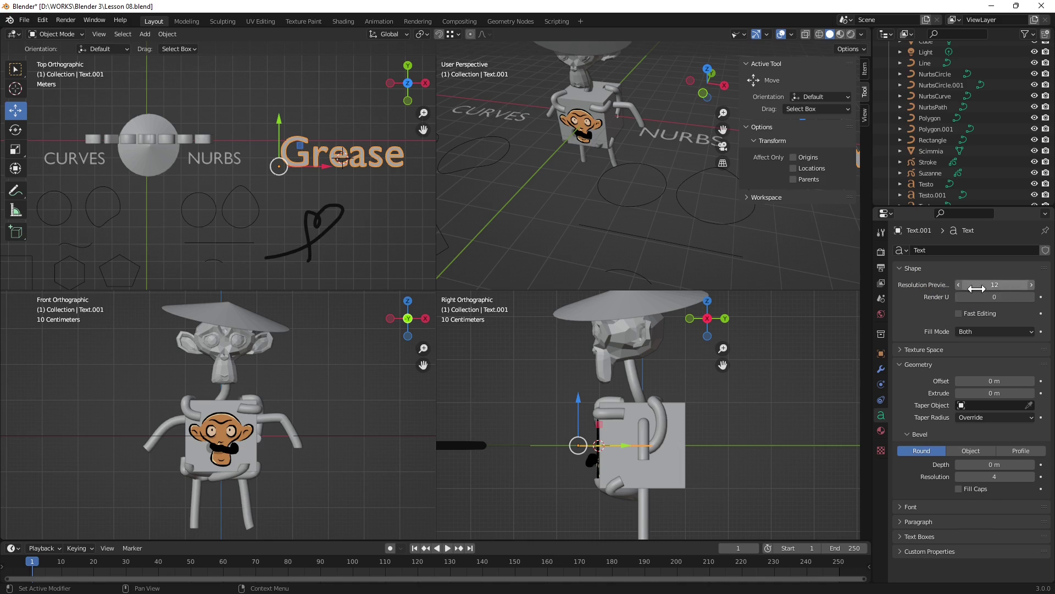
pyautogui.moveTo(976, 286)
pyautogui.mouseDown()
pyautogui.moveTo(950, 286)
pyautogui.moveTo(1016, 286)
pyautogui.moveTo(990, 287)
pyautogui.mouseUp()
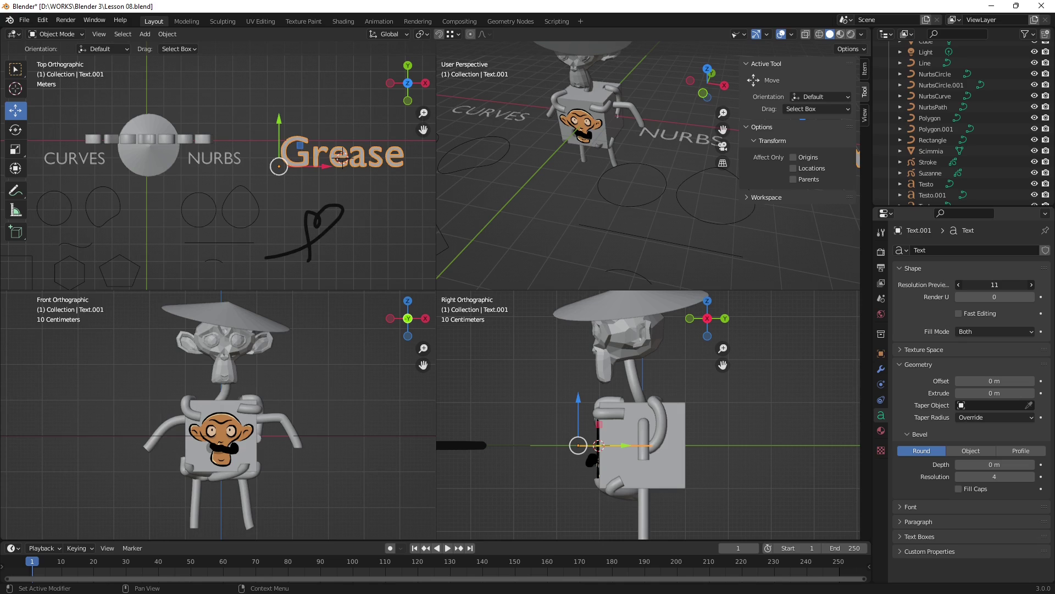
pyautogui.moveTo(991, 286); pyautogui.dragTo(992, 286)
pyautogui.scroll(4, 325, 173)
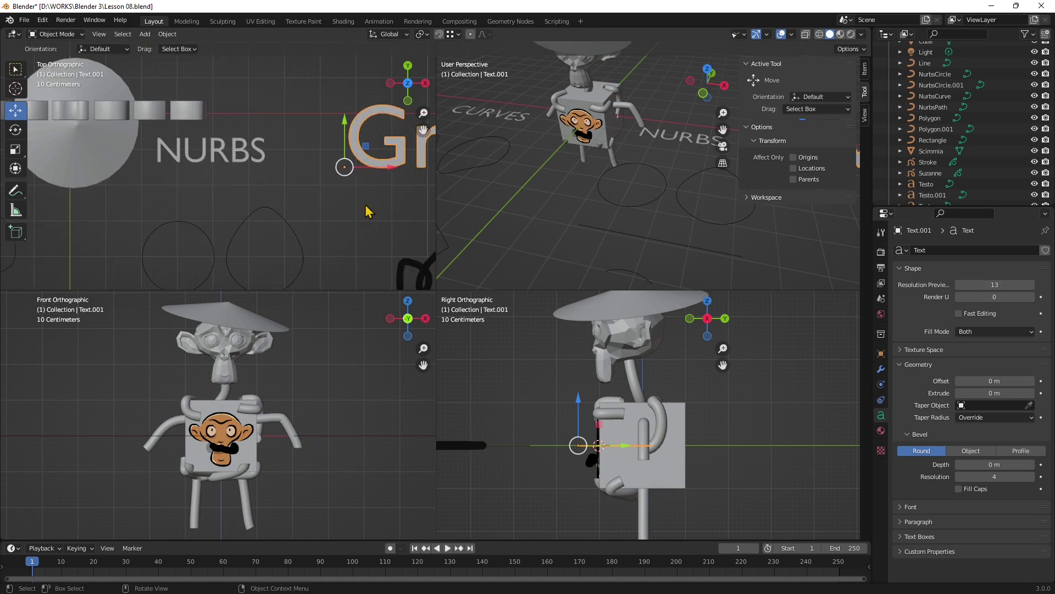
pyautogui.scroll(-1, 237, 208)
pyautogui.scroll(-2, 209, 166)
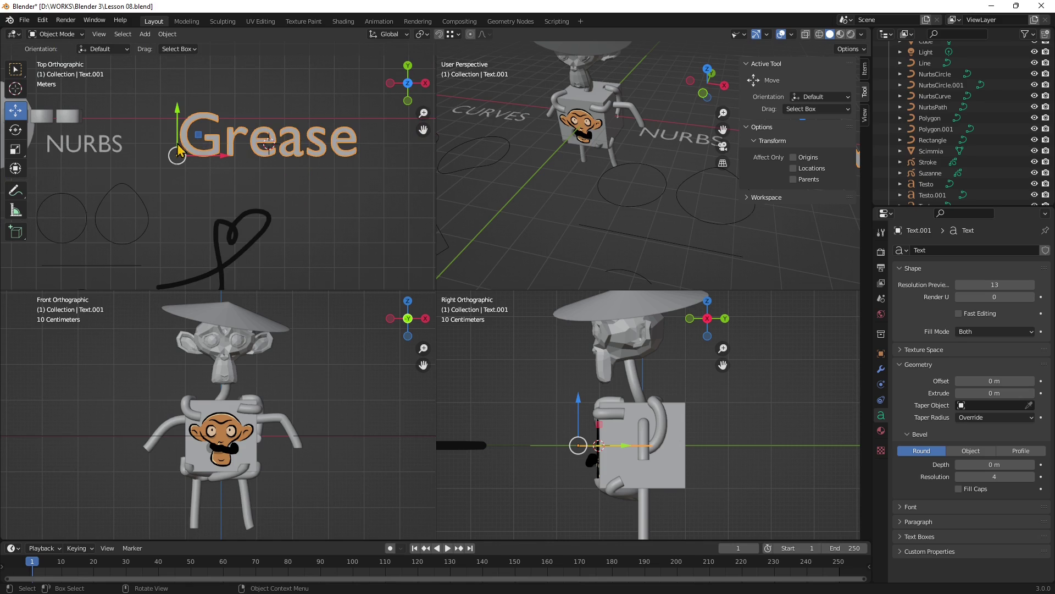
pyautogui.scroll(1, 138, 175)
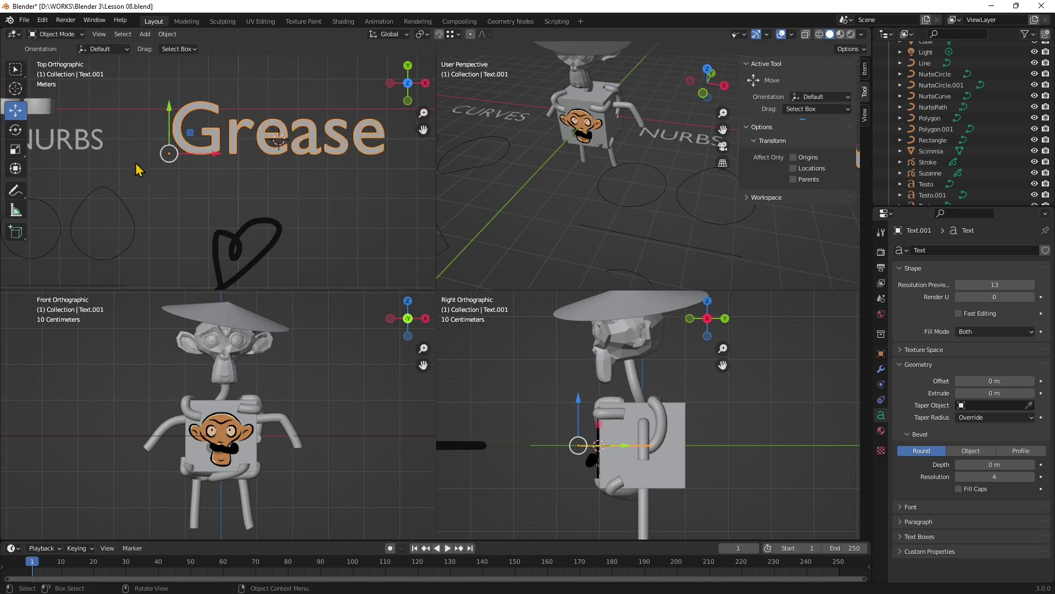
# - Raise the "Grease" text's preview resolution to 18
pyautogui.moveTo(989, 285)
pyautogui.mouseDown()
pyautogui.moveTo(968, 284)
pyautogui.moveTo(1006, 285)
pyautogui.mouseUp()
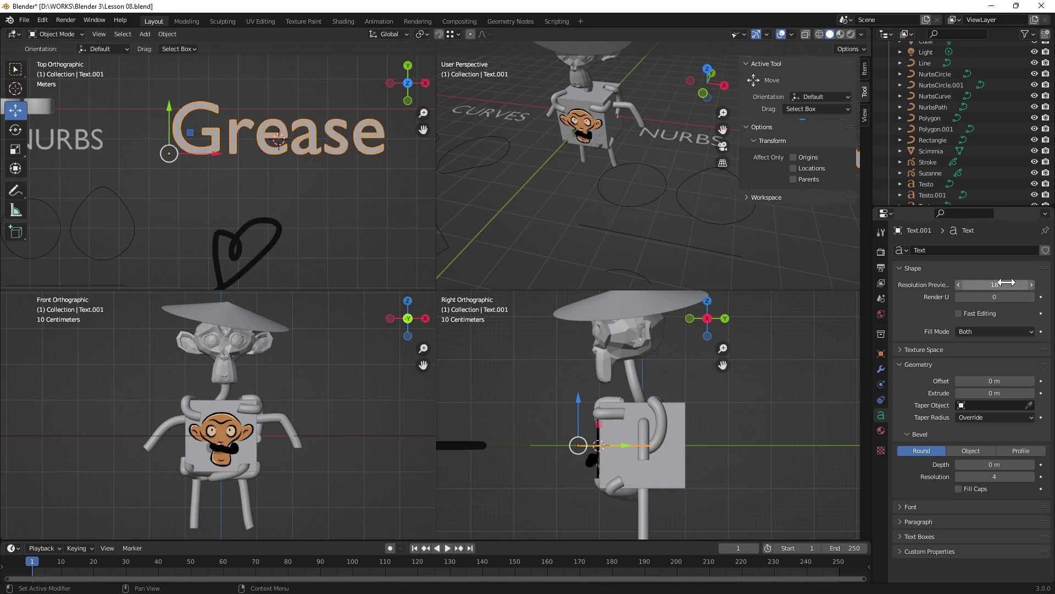
pyautogui.scroll(-1, 211, 144)
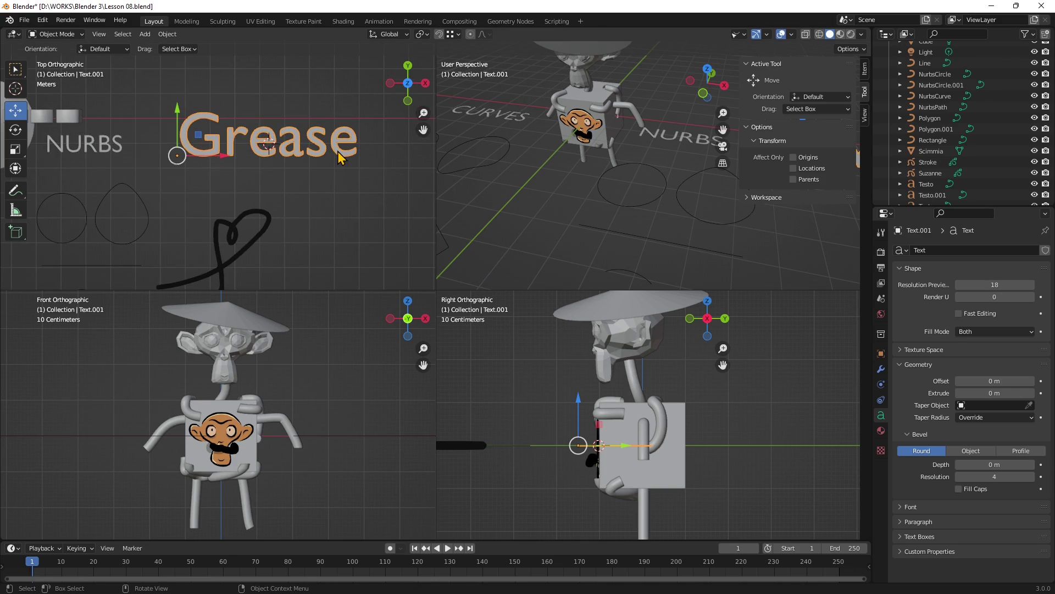
pyautogui.scroll(-2, 339, 157)
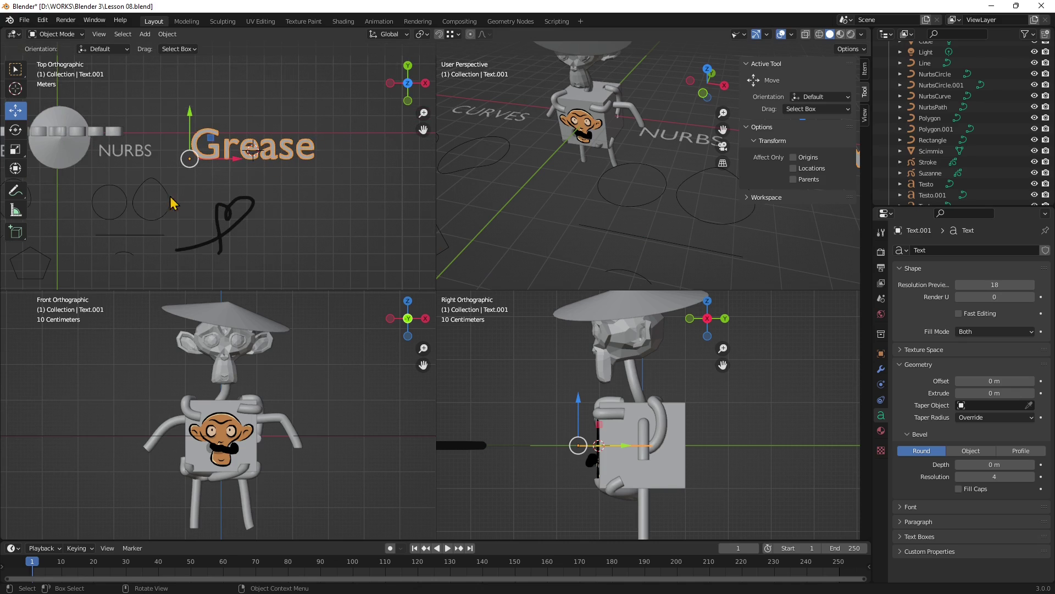
pyautogui.keyDown('shift'); pyautogui.moveTo(172, 203); pyautogui.dragTo(281, 209, button='middle'); pyautogui.keyUp('shift')
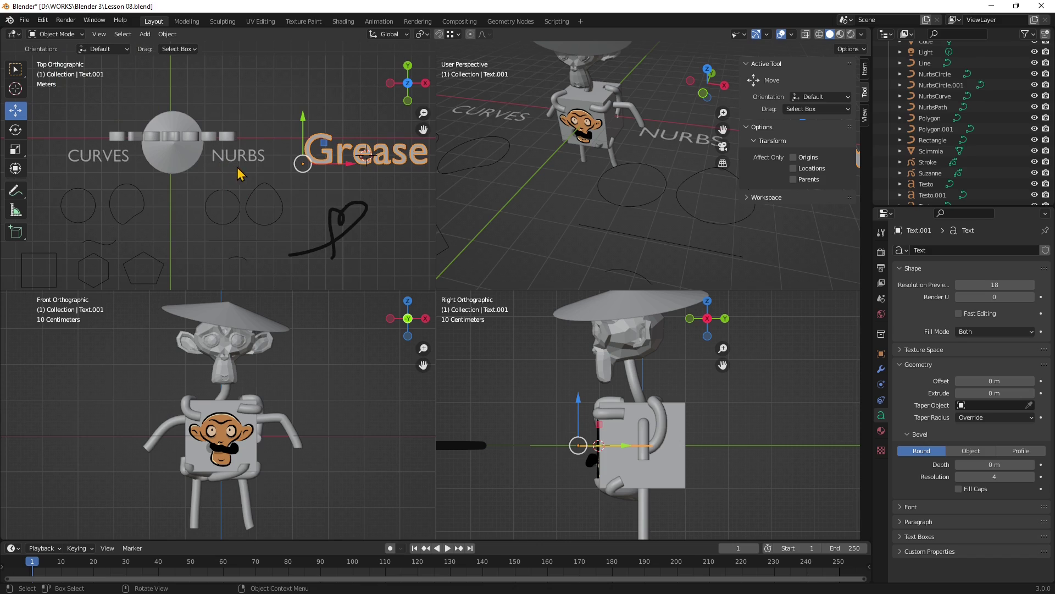